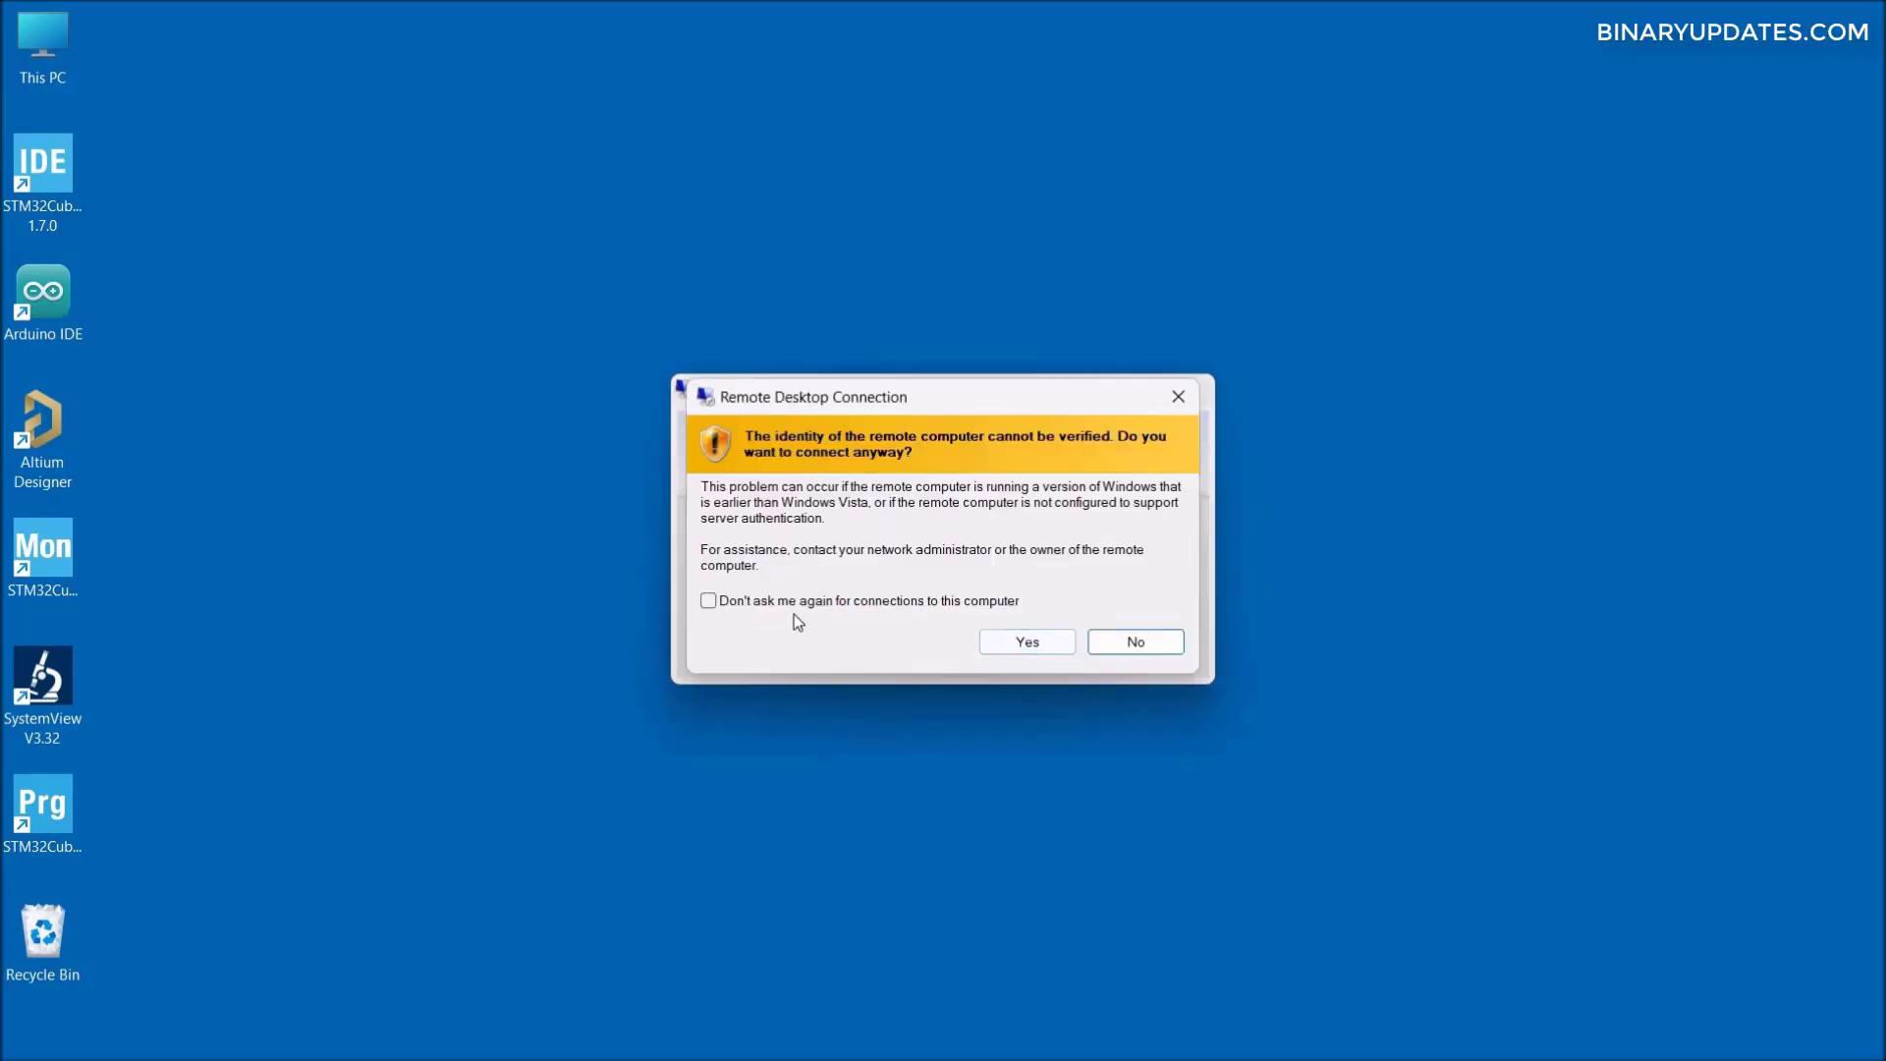
- Accept the unverified remote identity and log in to the Pi desktop with the default user's credentials
click(1022, 644)
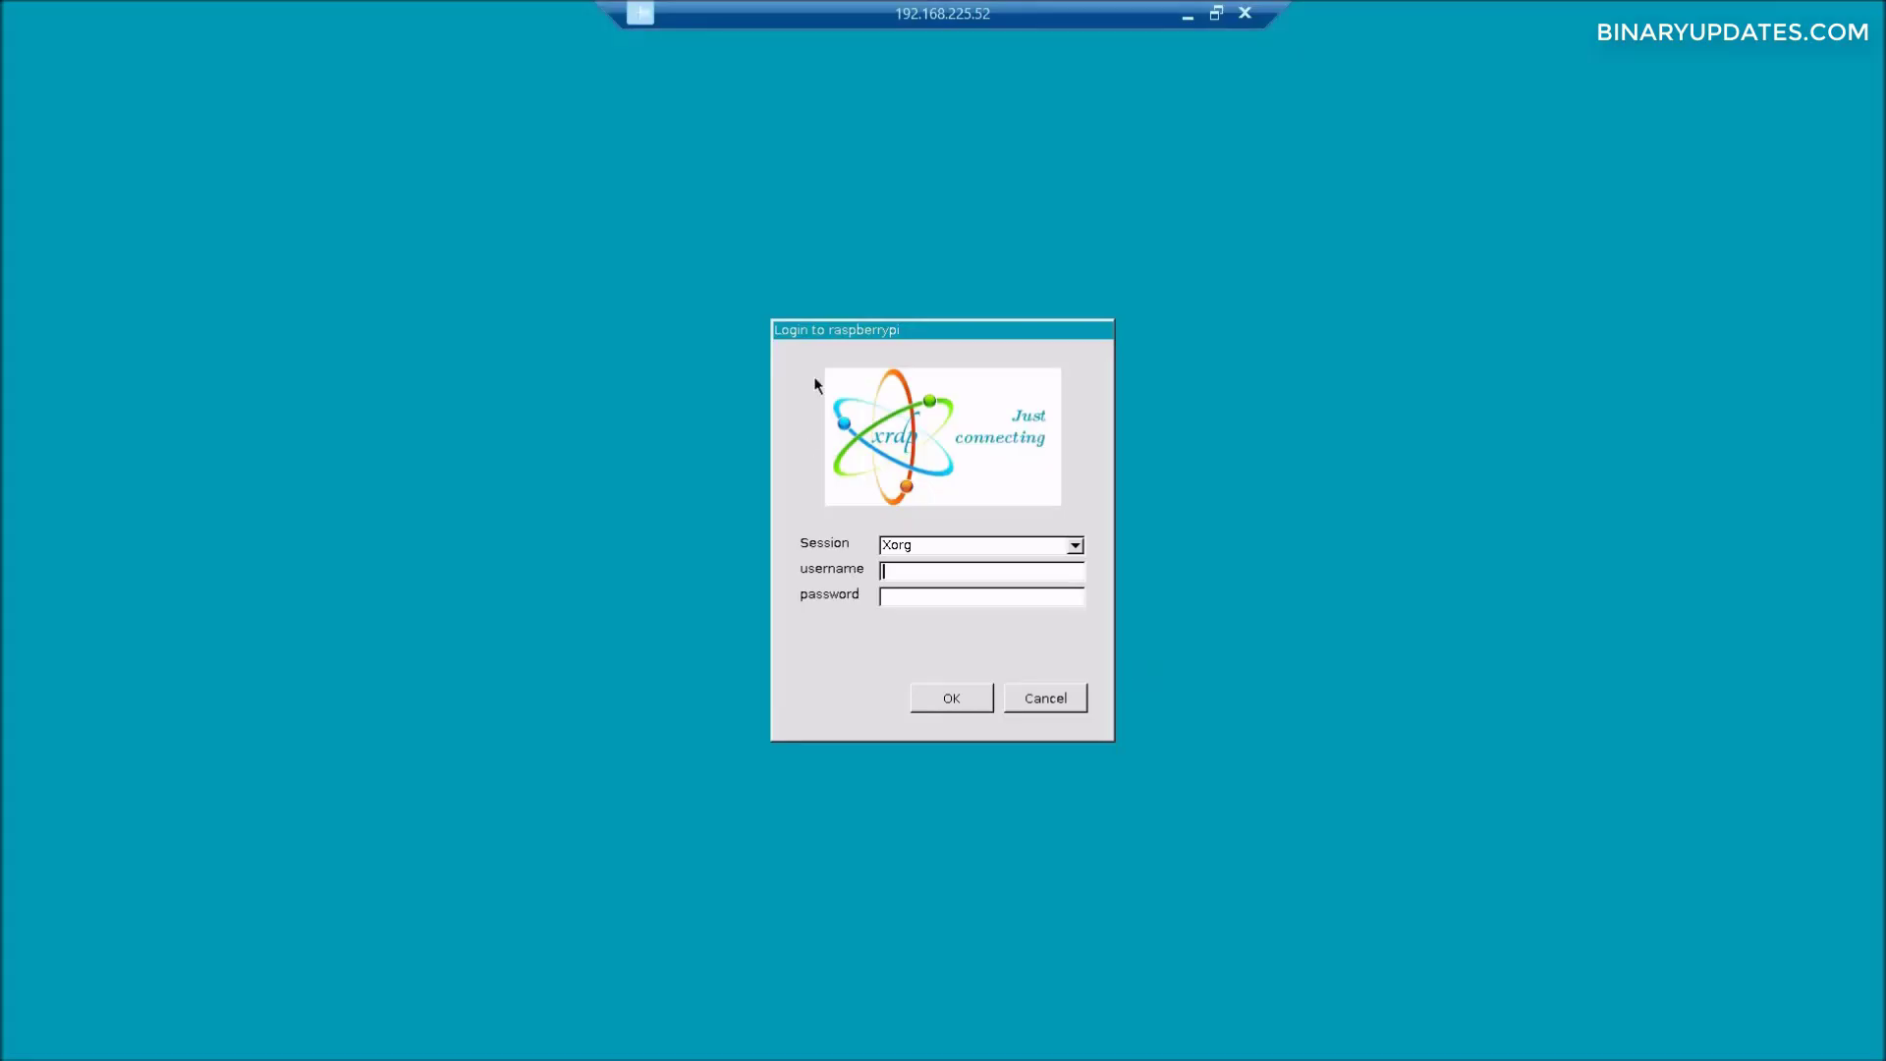
text(pi)
key(Tab)
text(raspberry)
click(958, 710)
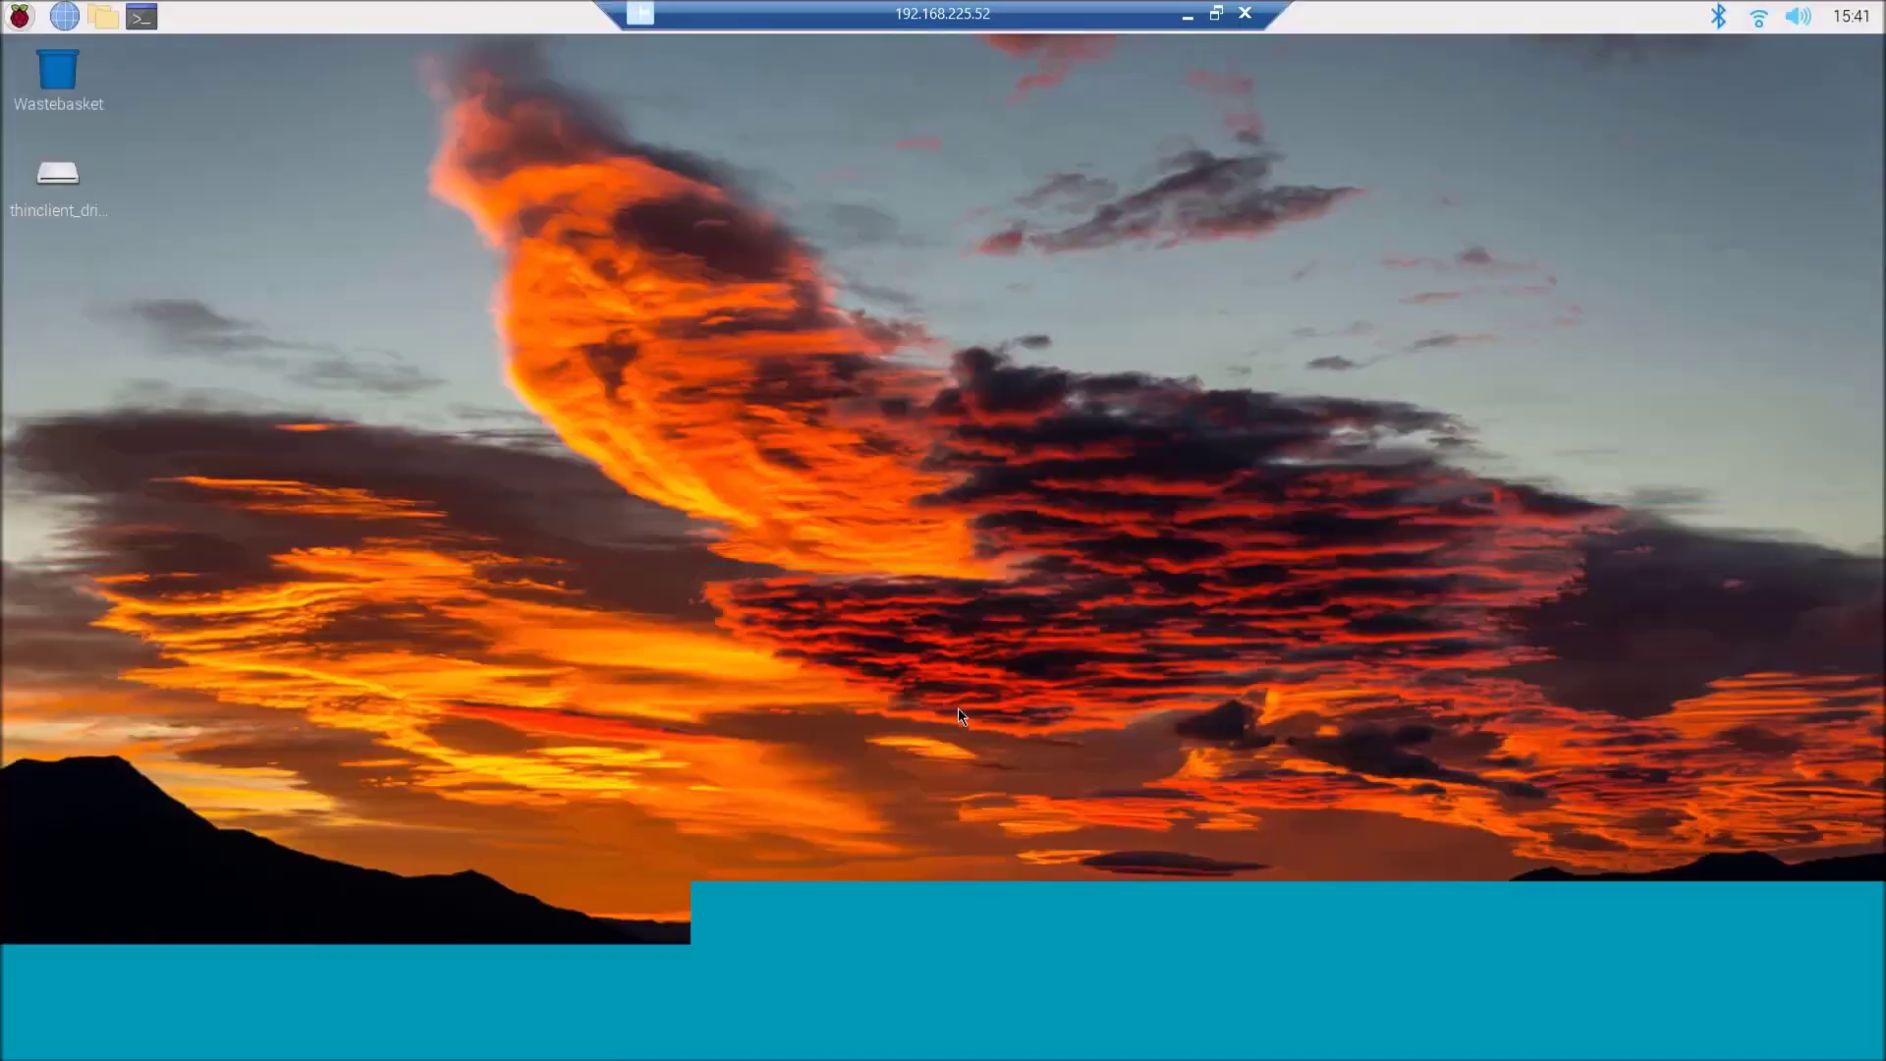
- Dismiss the default-password warning and start a new SSH terminal to the Pi
click(1145, 629)
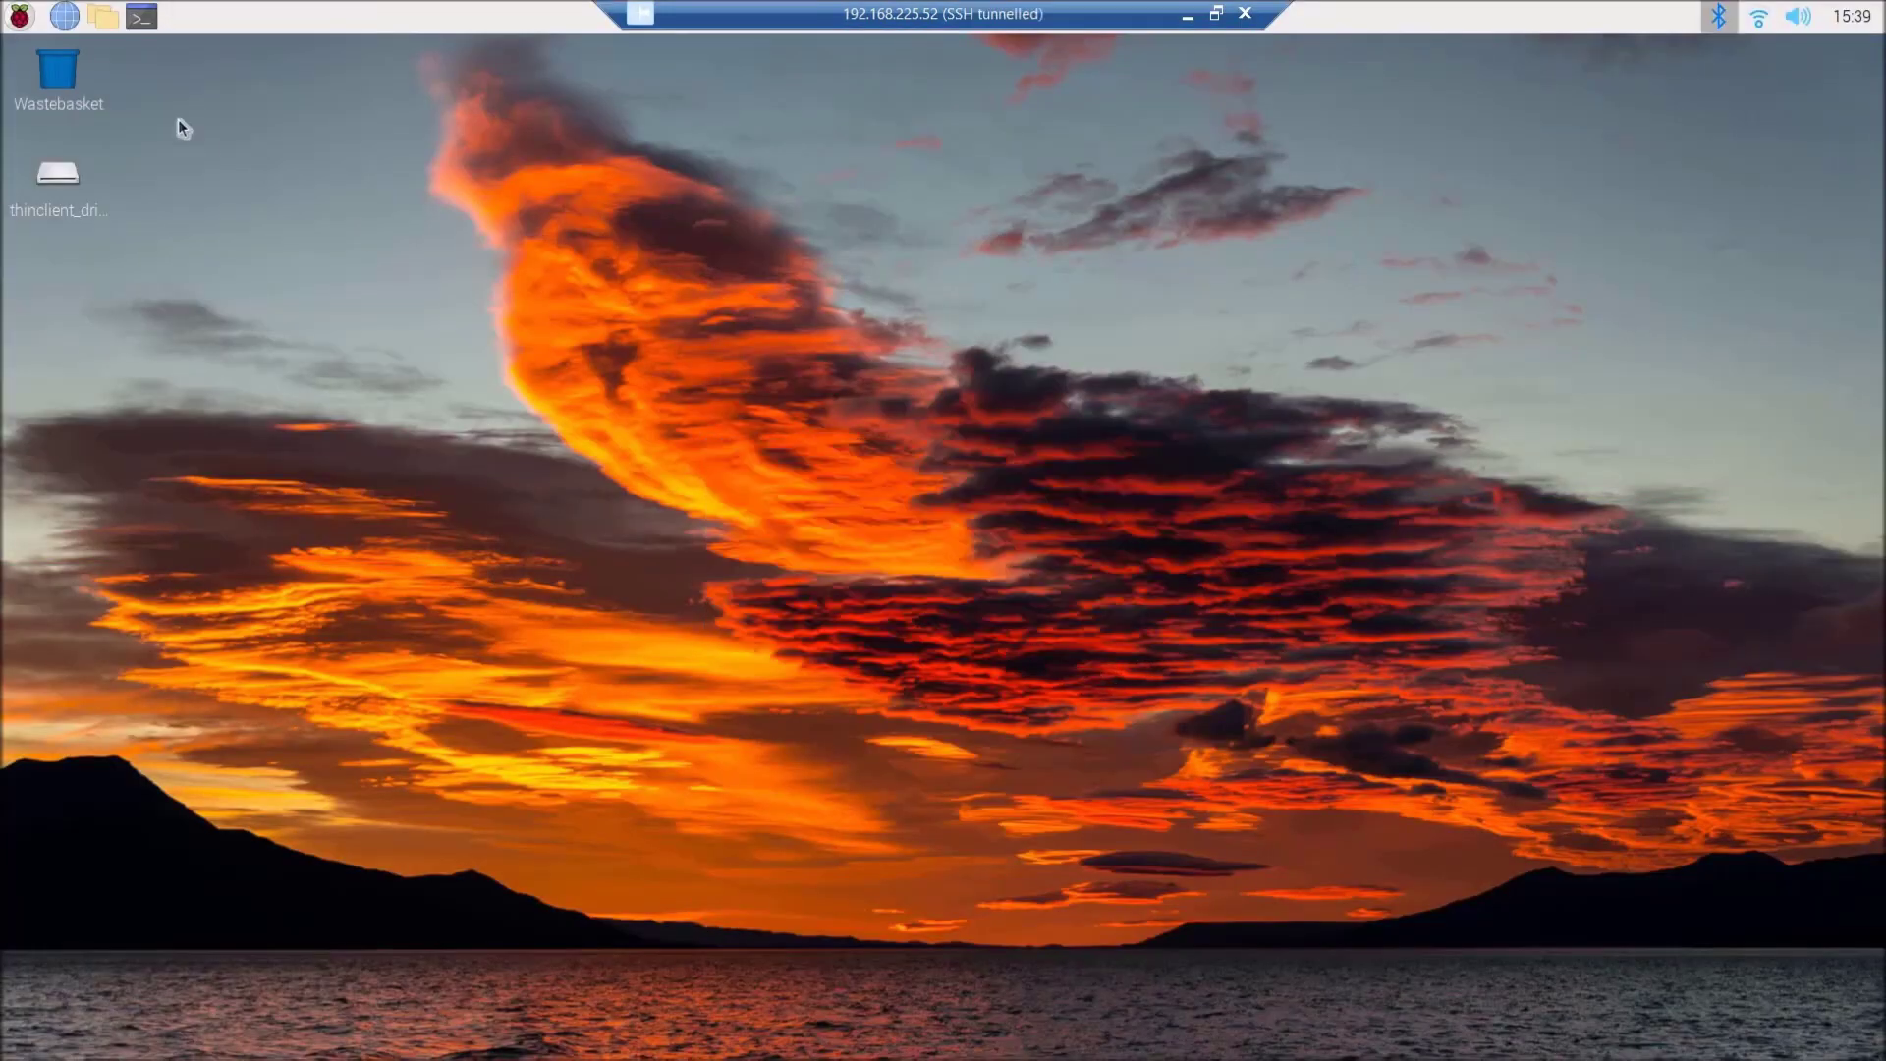
click(20, 24)
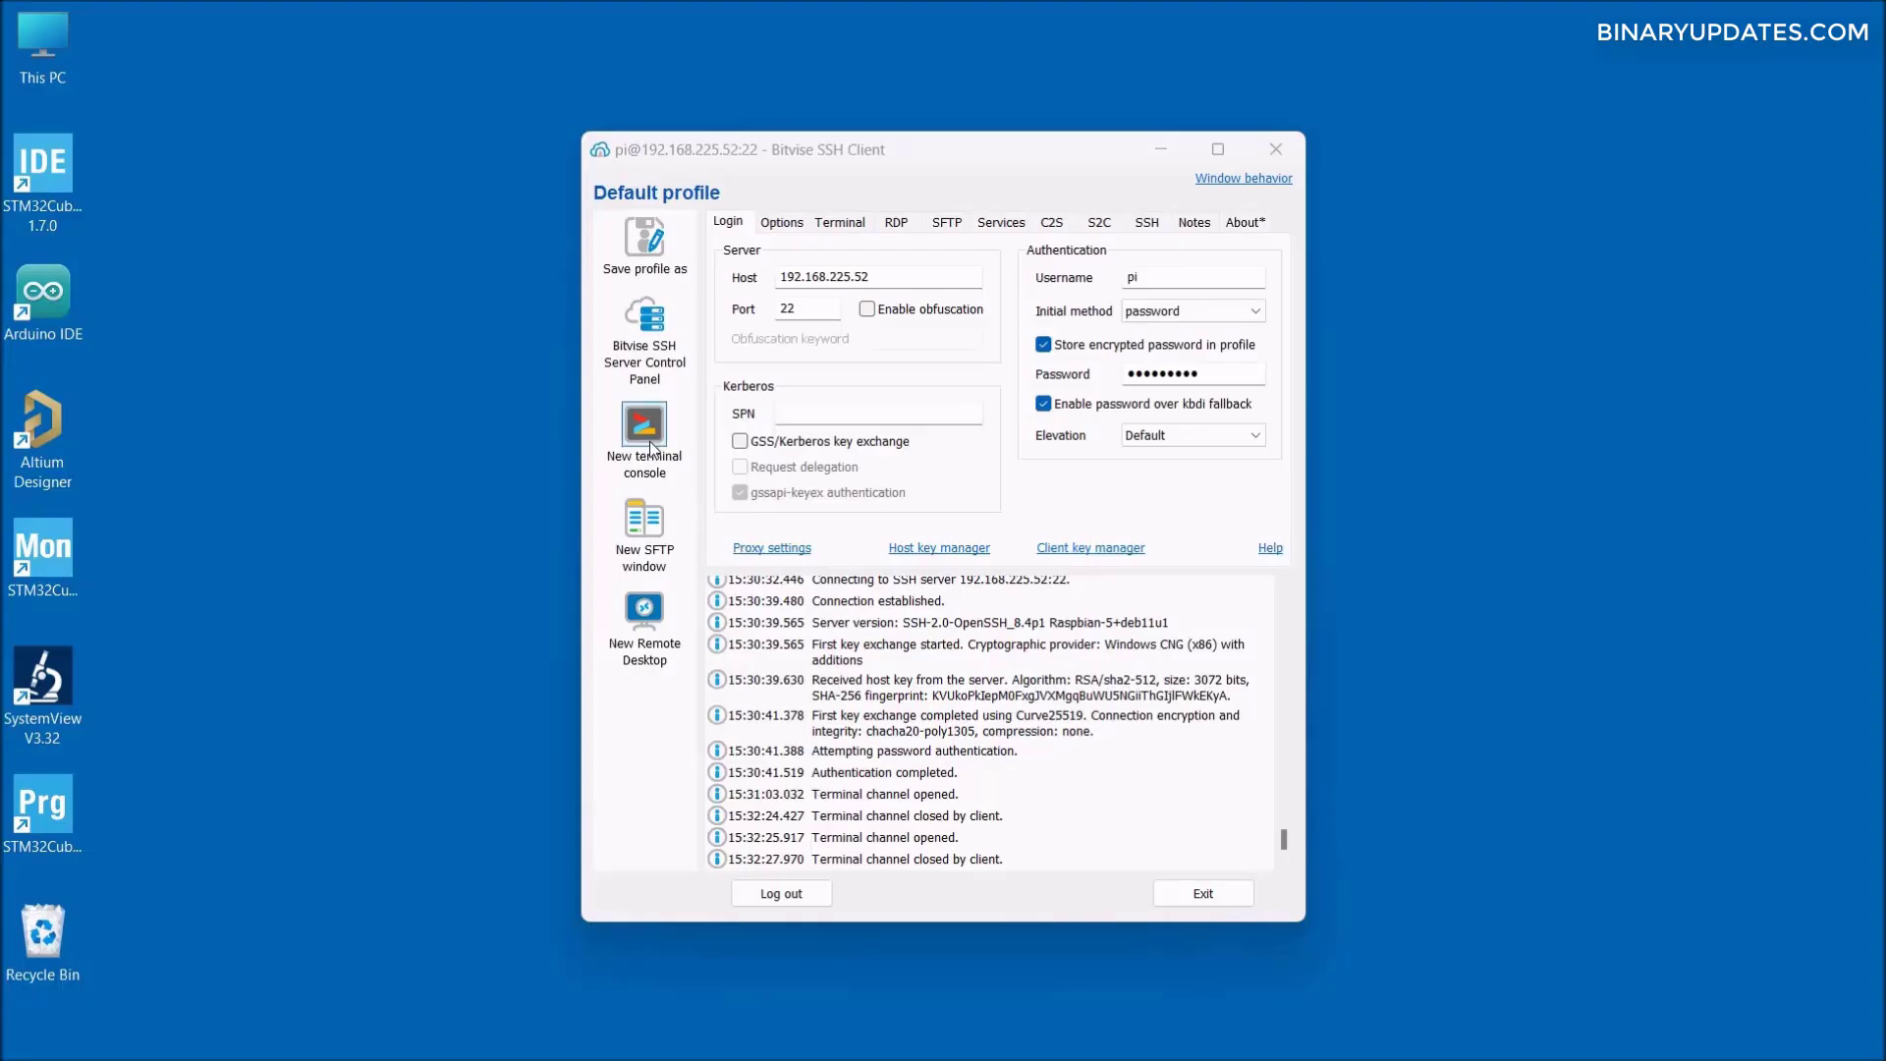
click(645, 429)
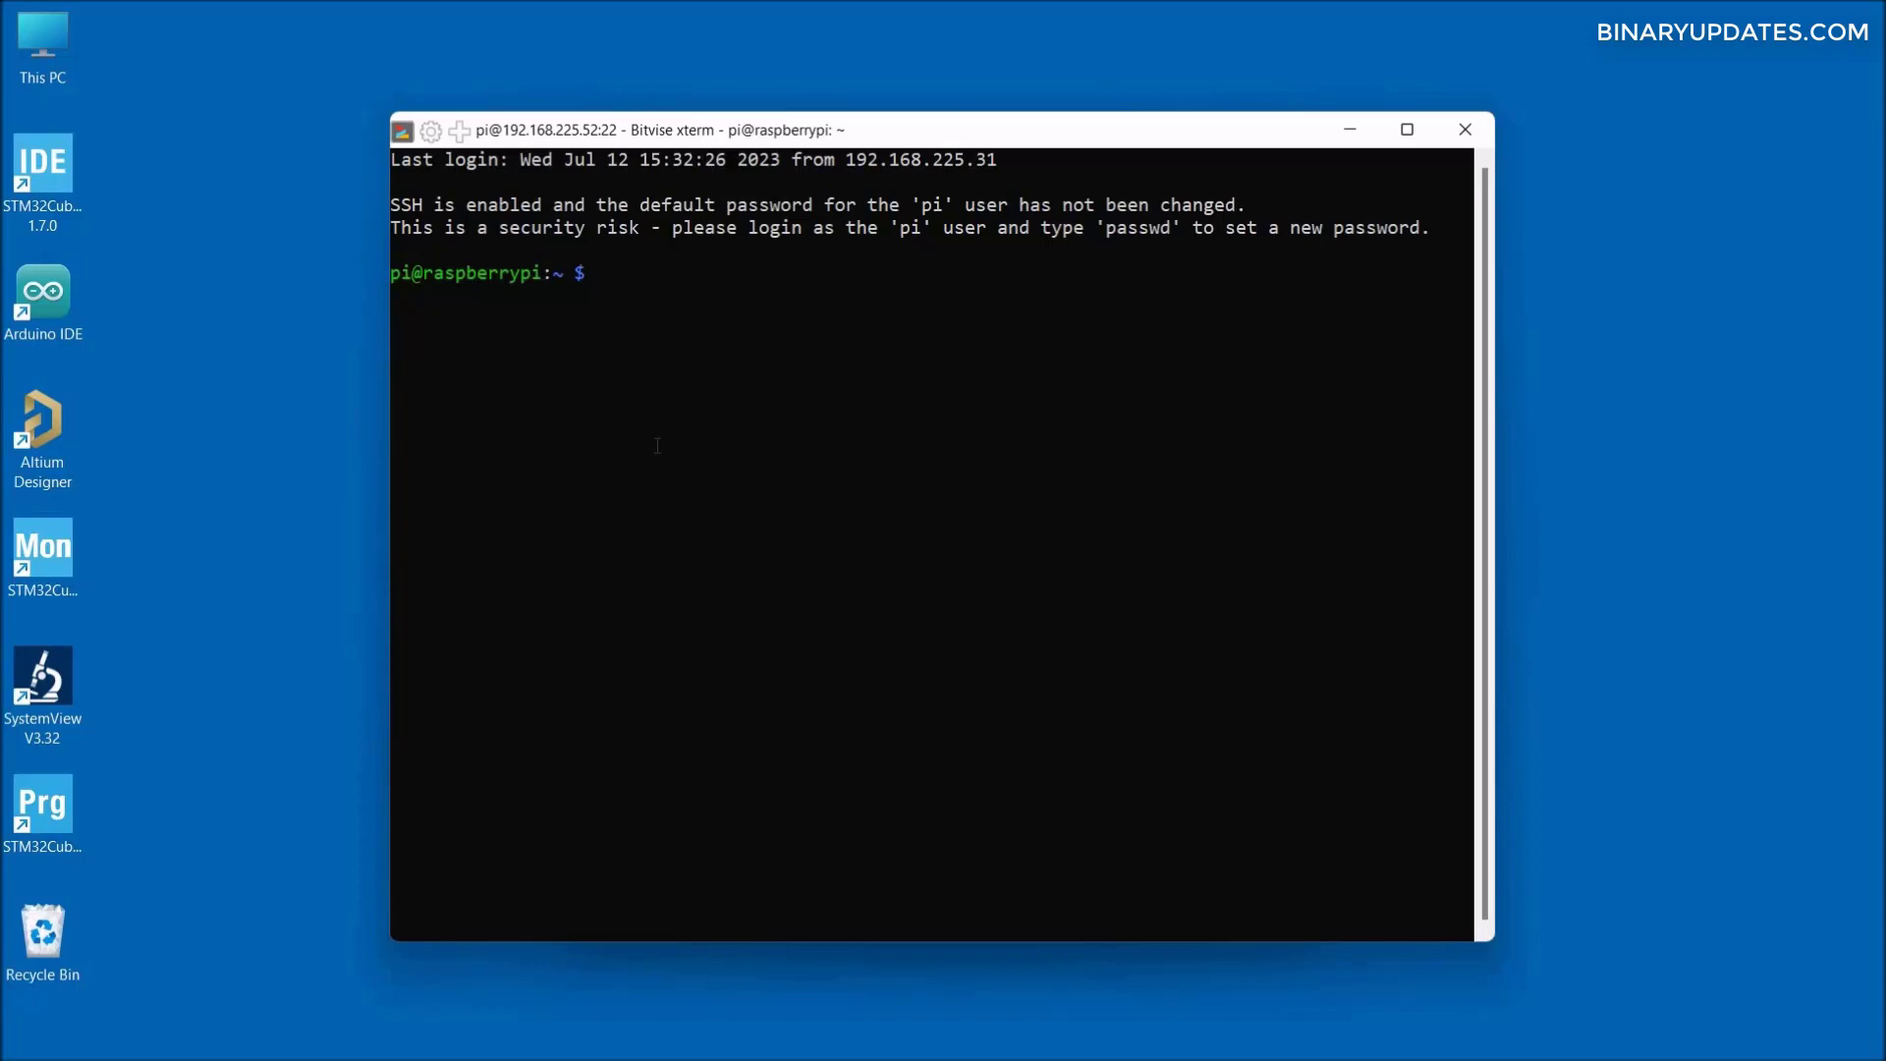
- Run sudo apt-get update, then sudo apt-get upgrade, which reports 0 upgraded
text(sudo apt-get update)
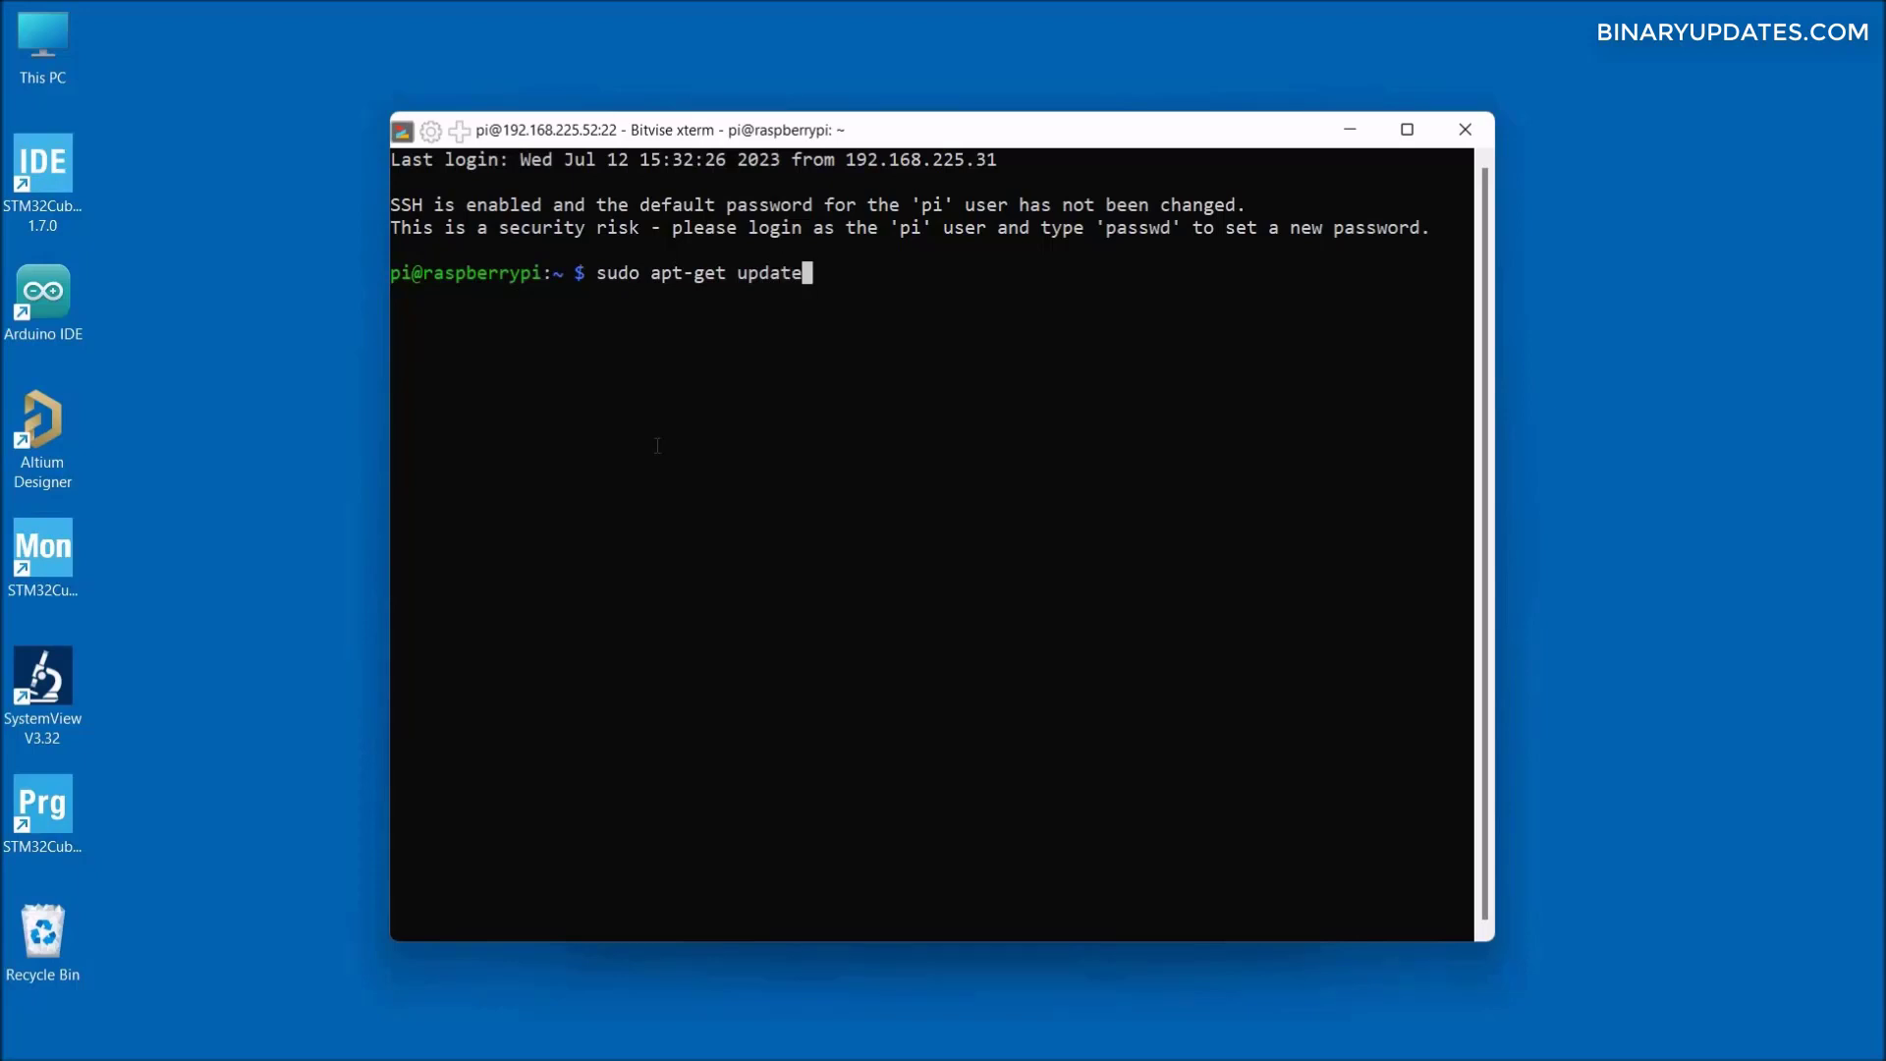
key(Return)
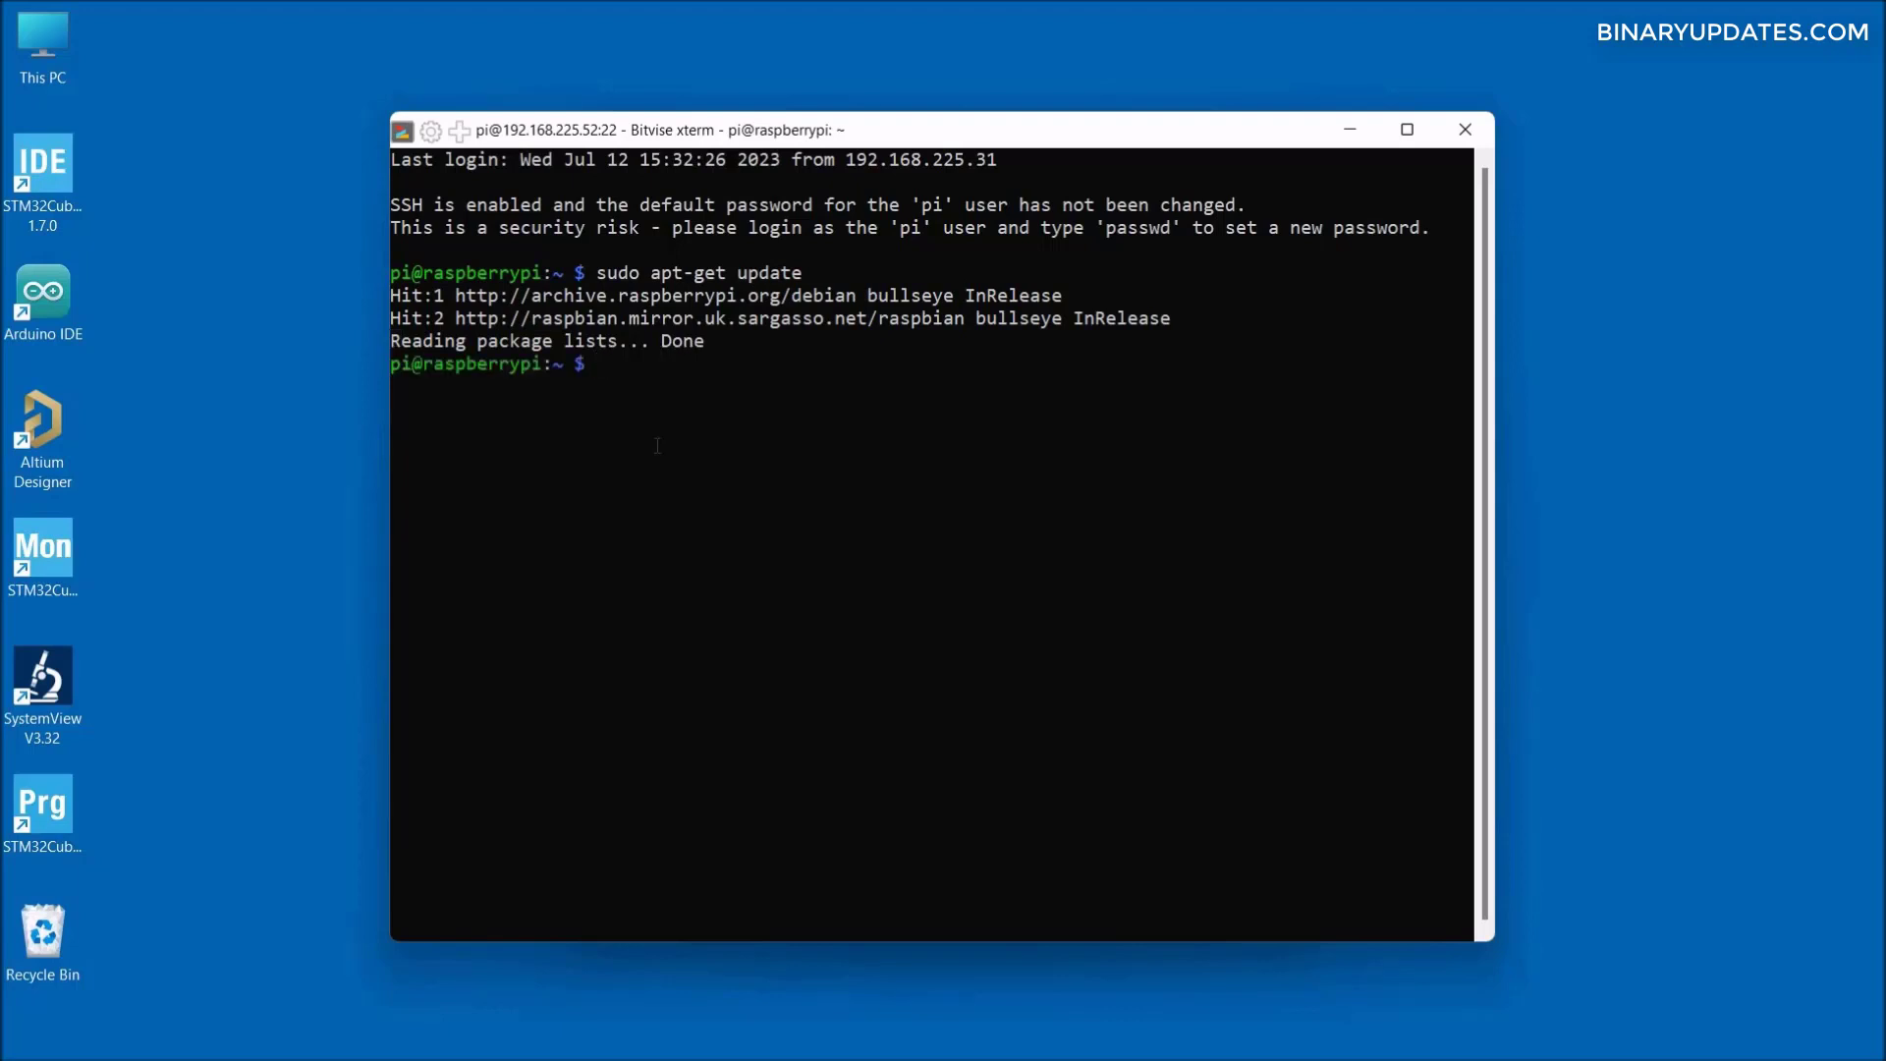
text(sudo apt-get upgrade)
key(Return)
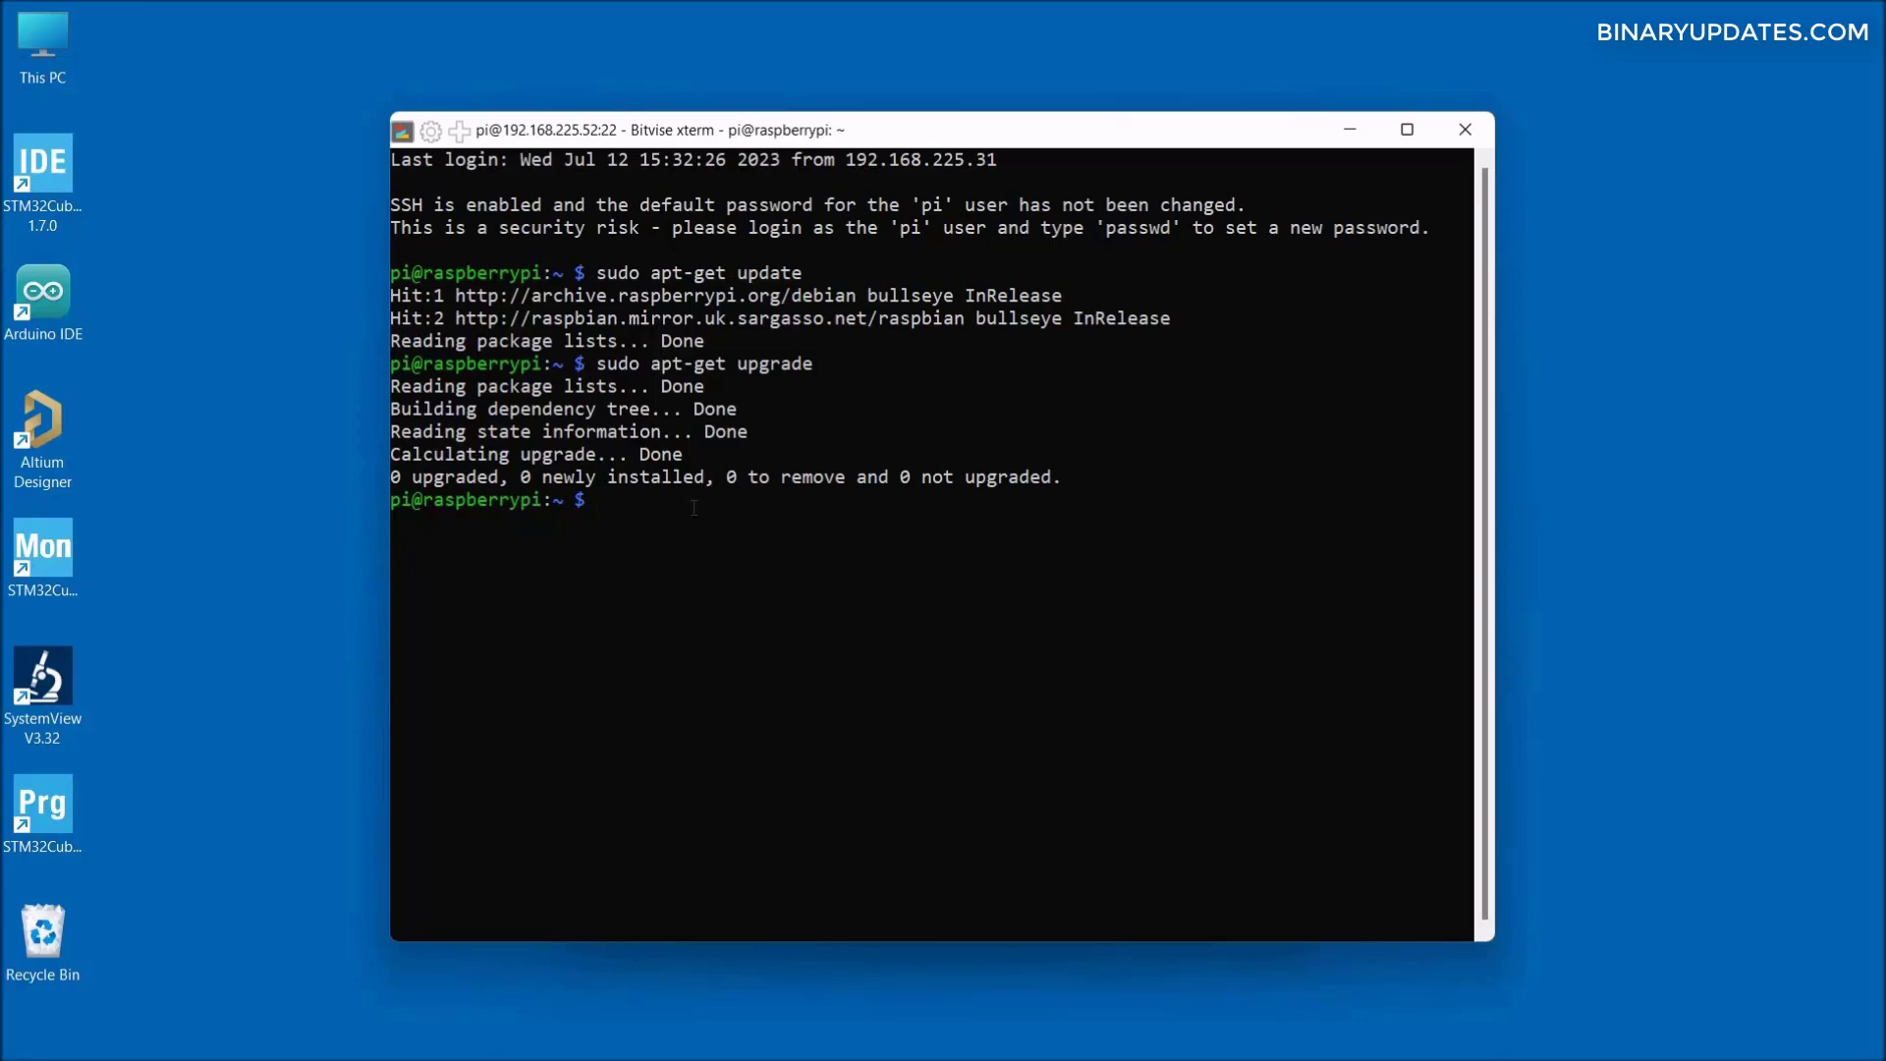
- Run sudo apt-get install xrdp, already newest, then launch sudo raspi-config
text(sudo apt-get install xrdp)
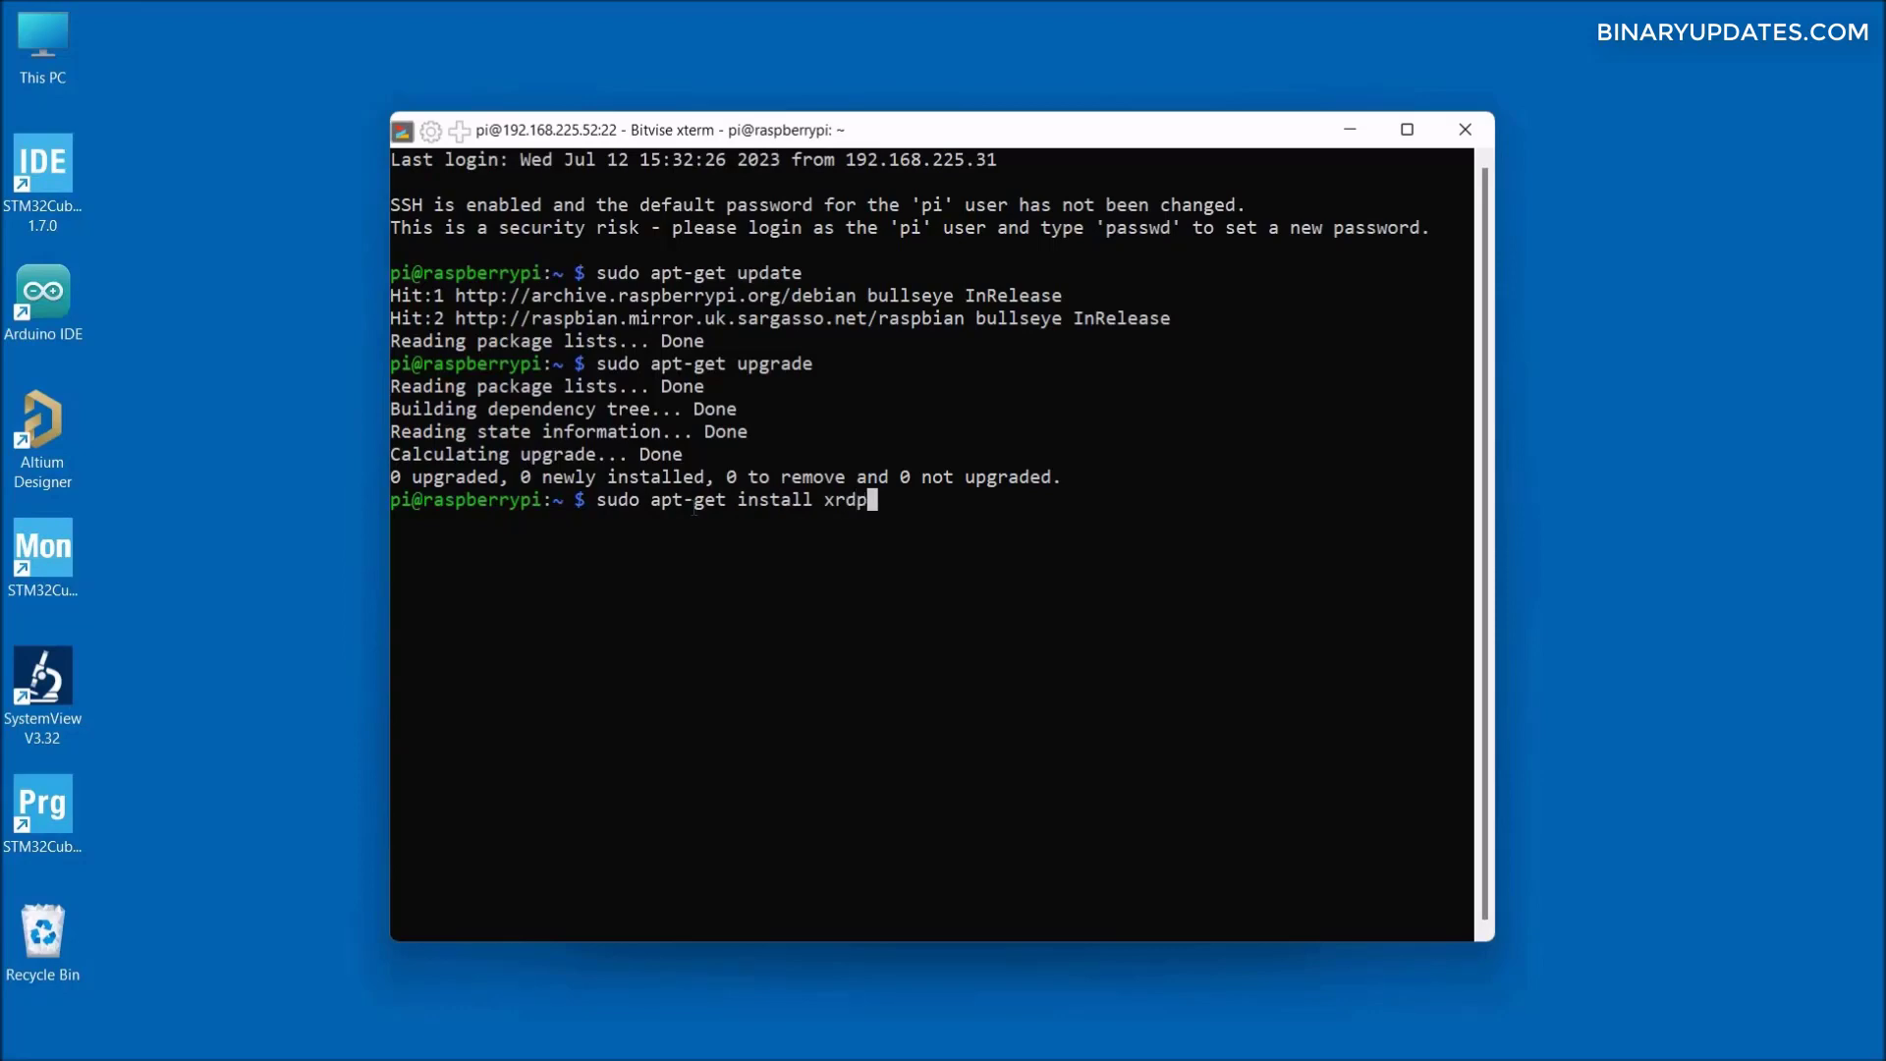
key(Return)
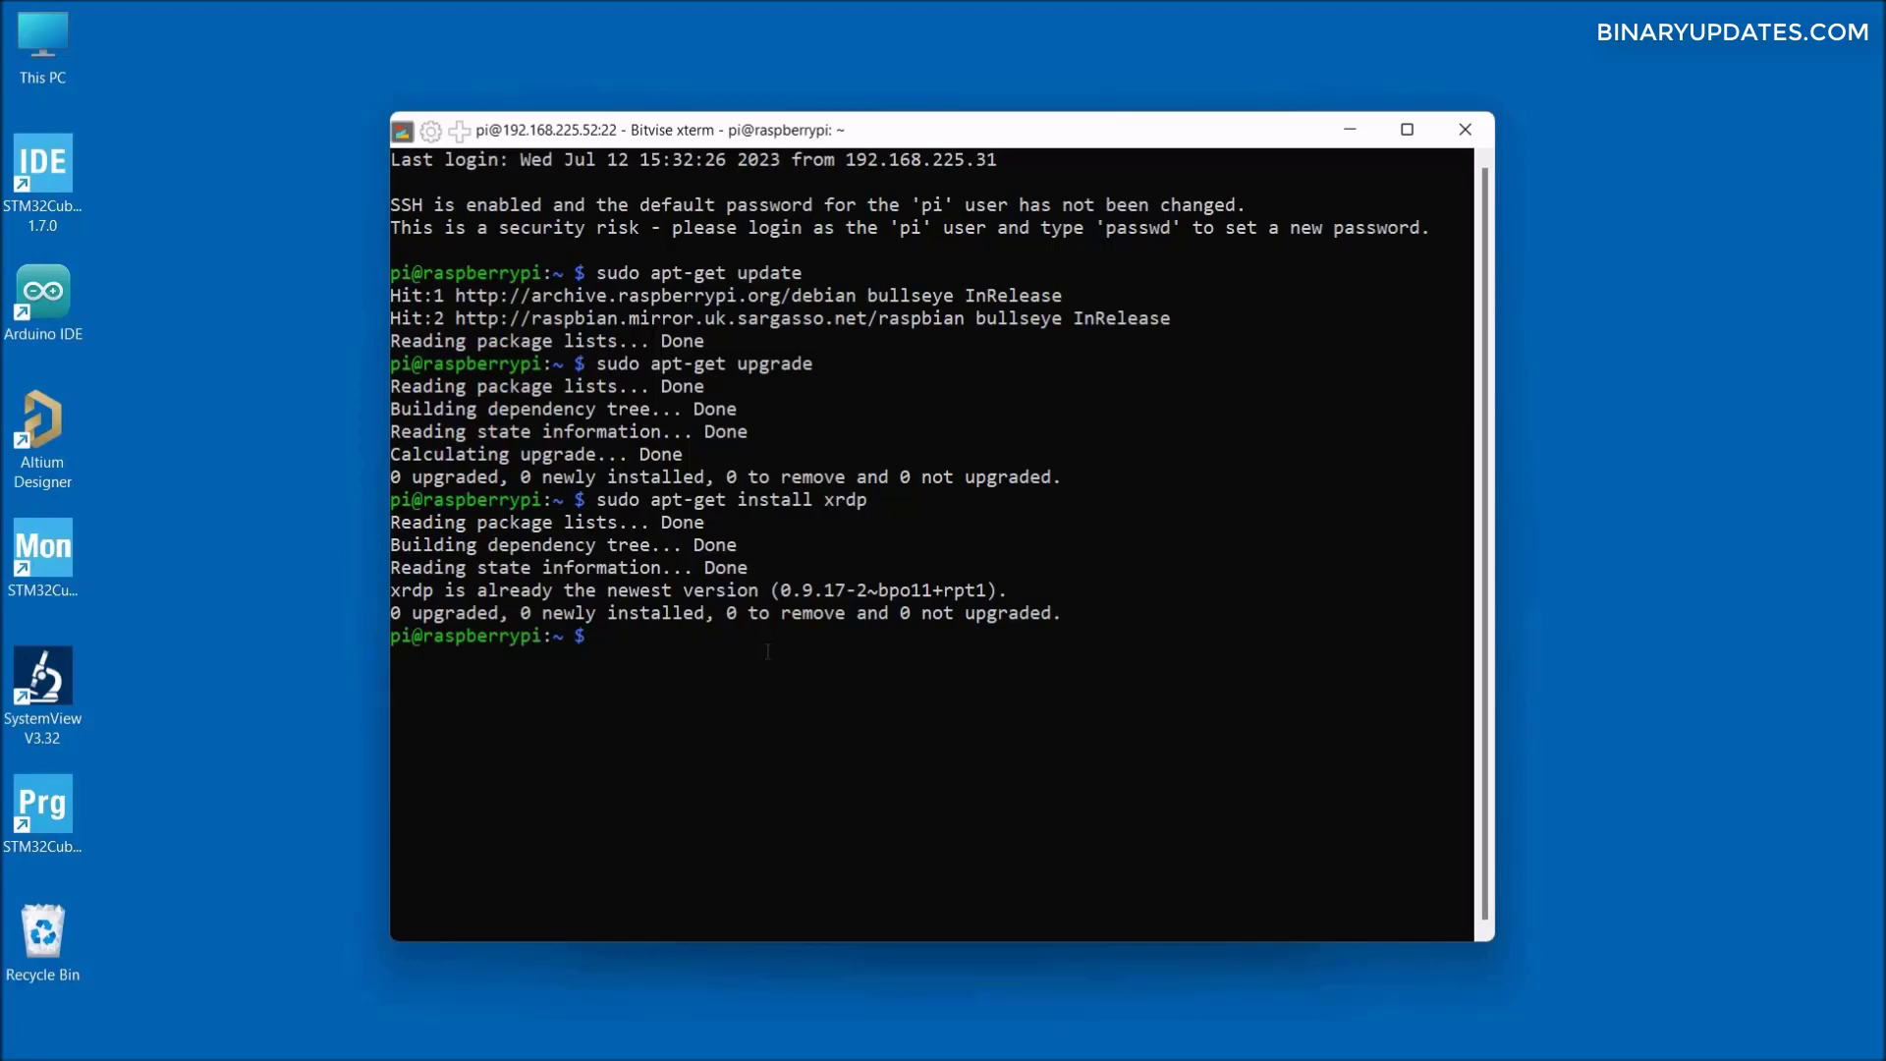
text(sudo raspi-config)
key(Return)
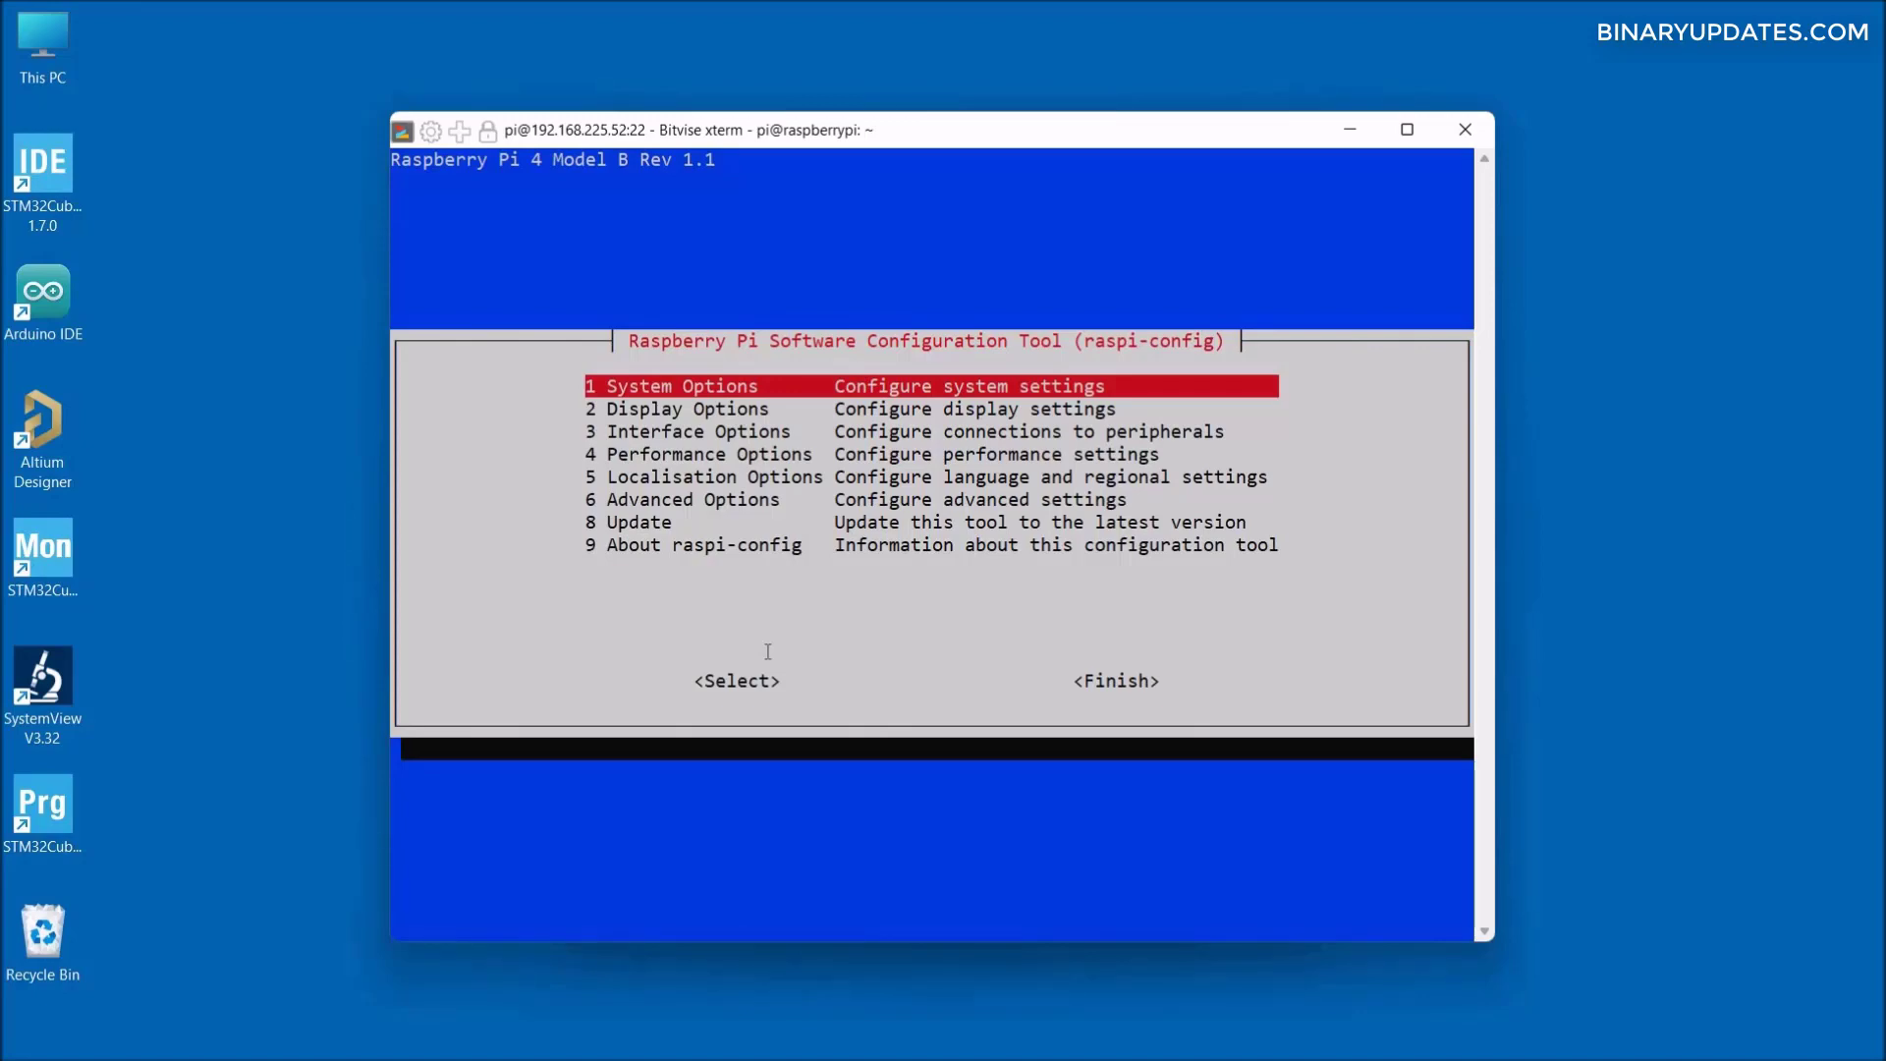
- In raspi-config, under System Options > S5 Boot / Auto Login, select B3 Desktop with login
key(Return)
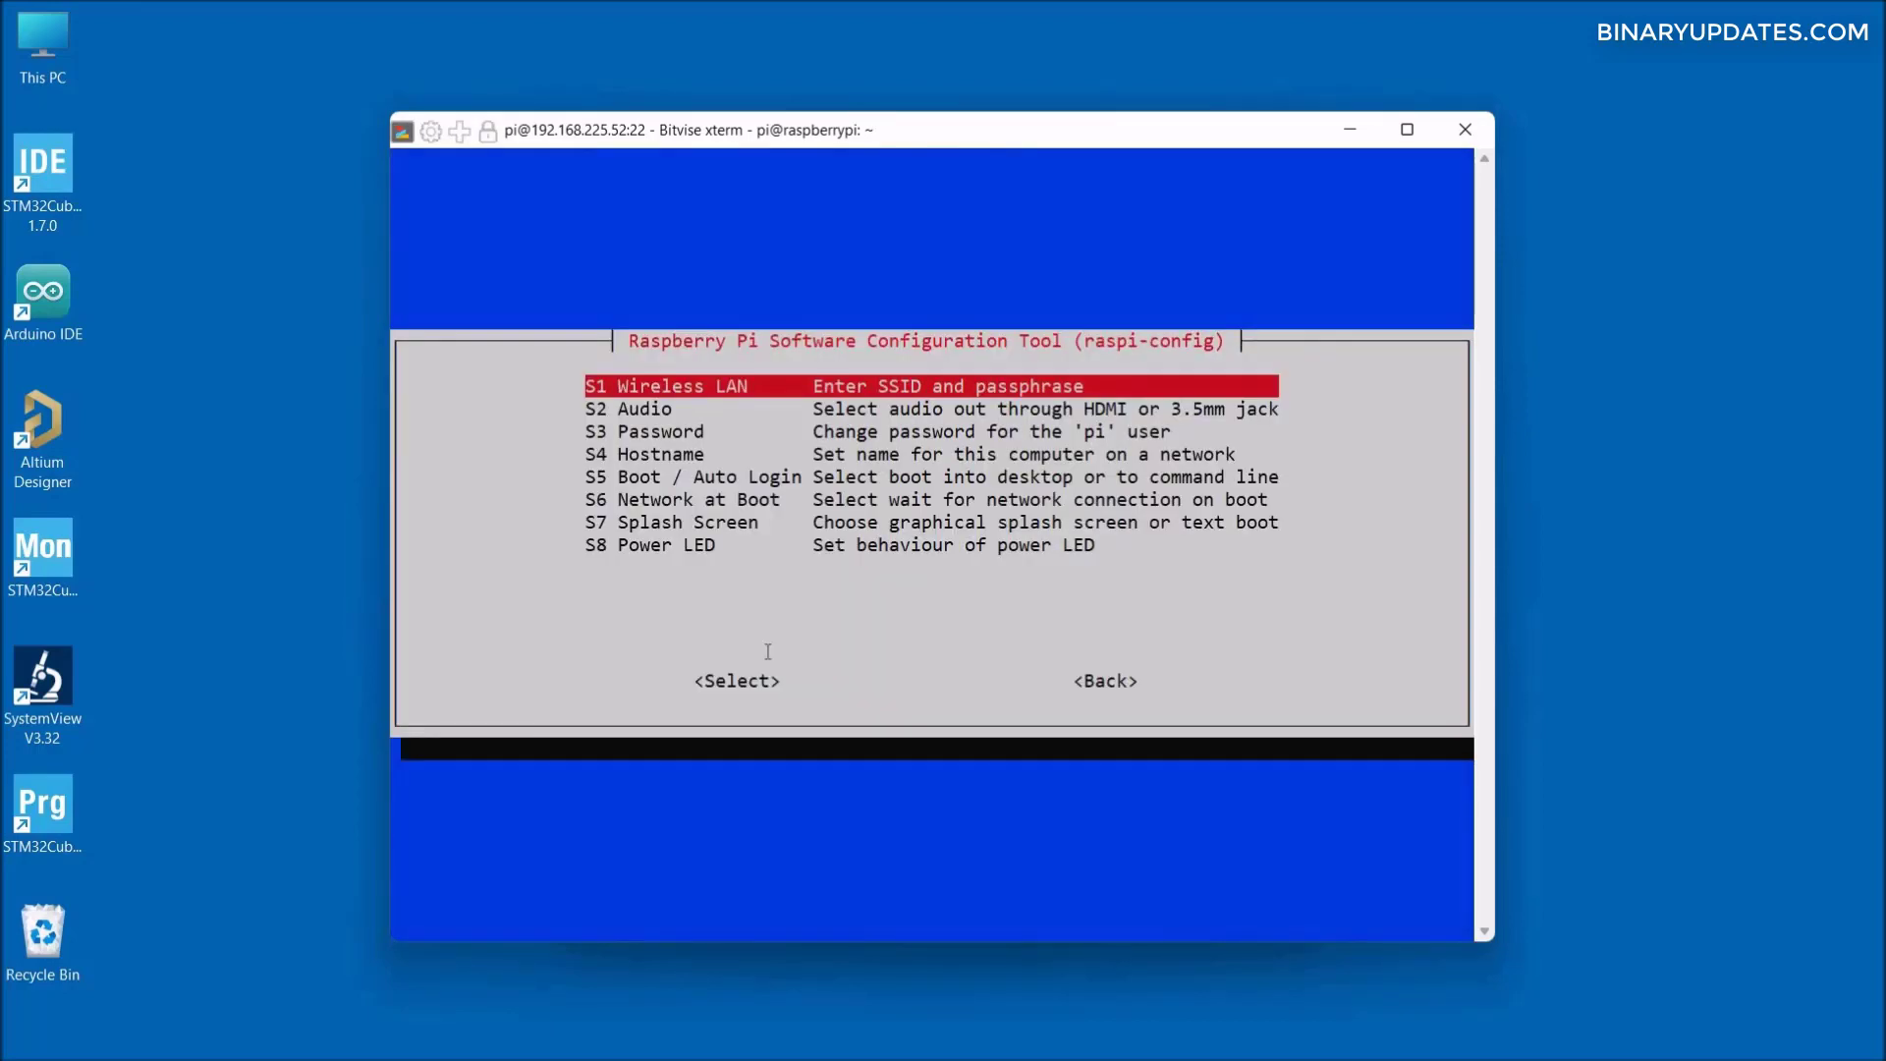
key(Down)
key(Down)
key(Down)
key(Down)
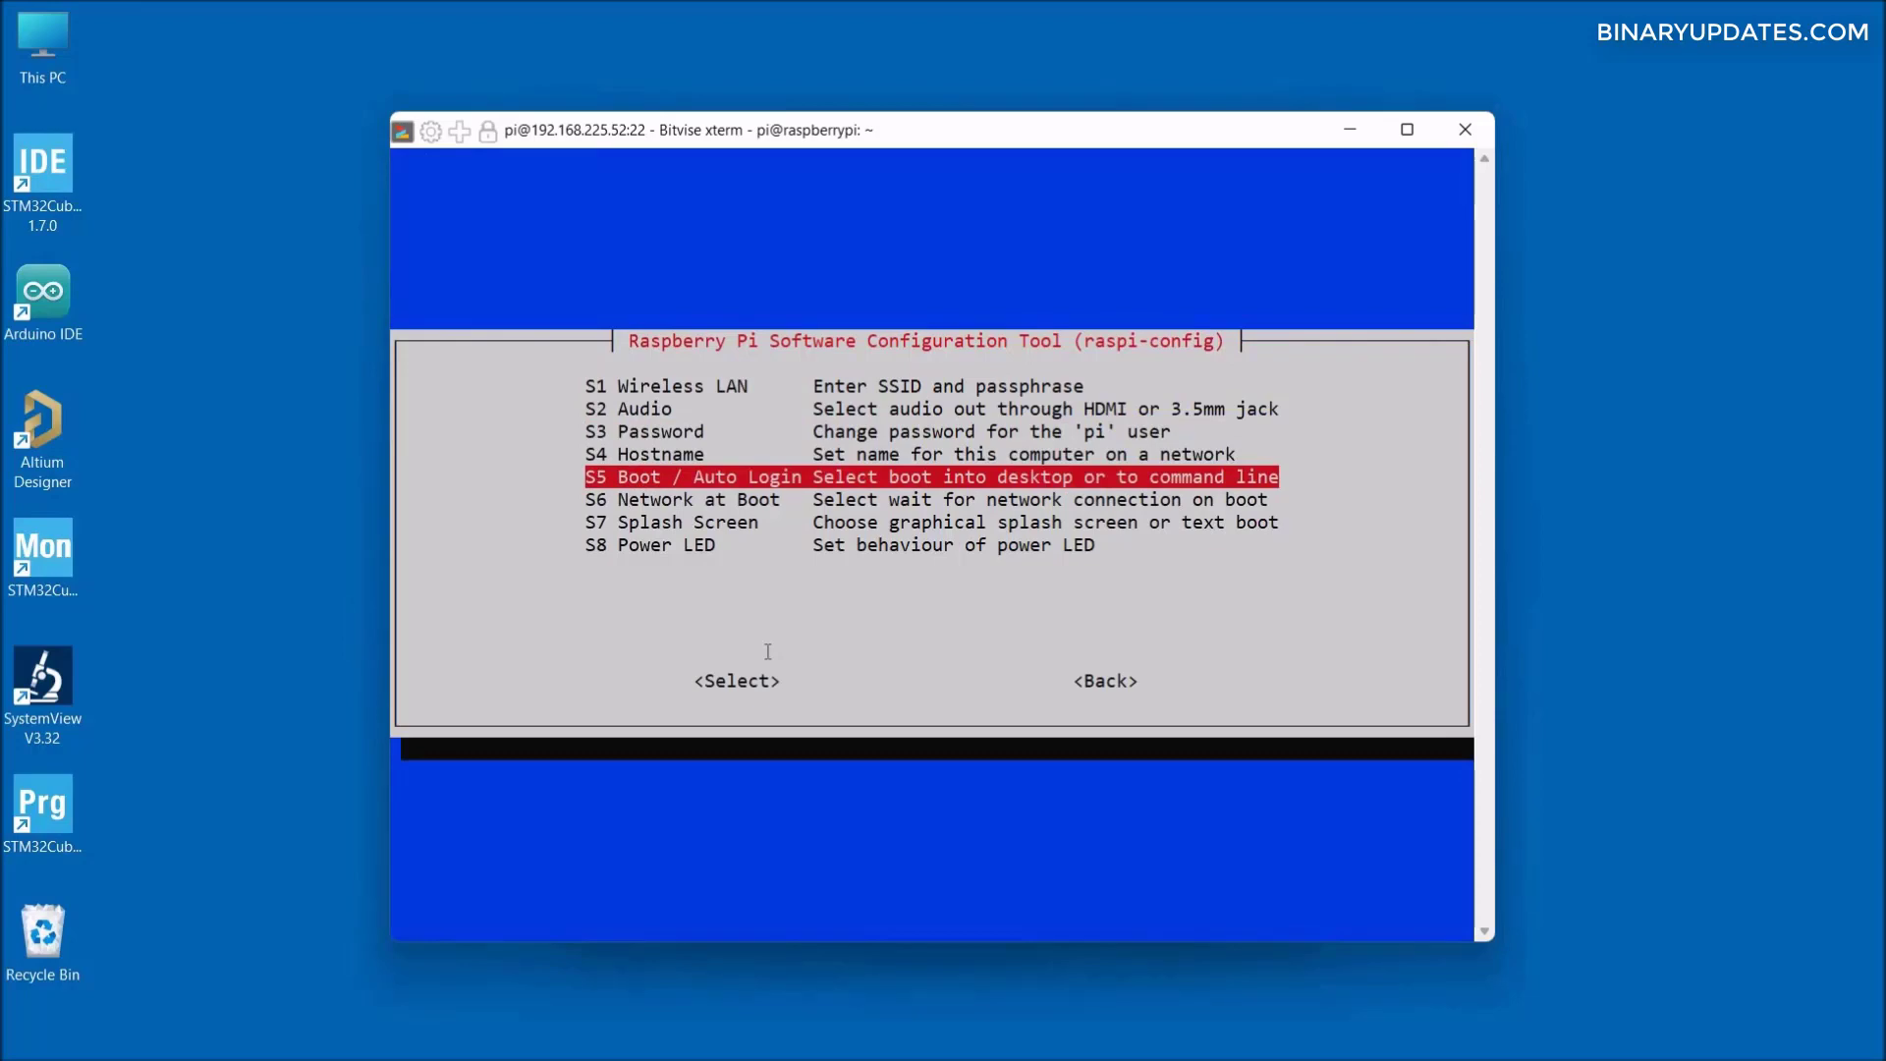
key(Return)
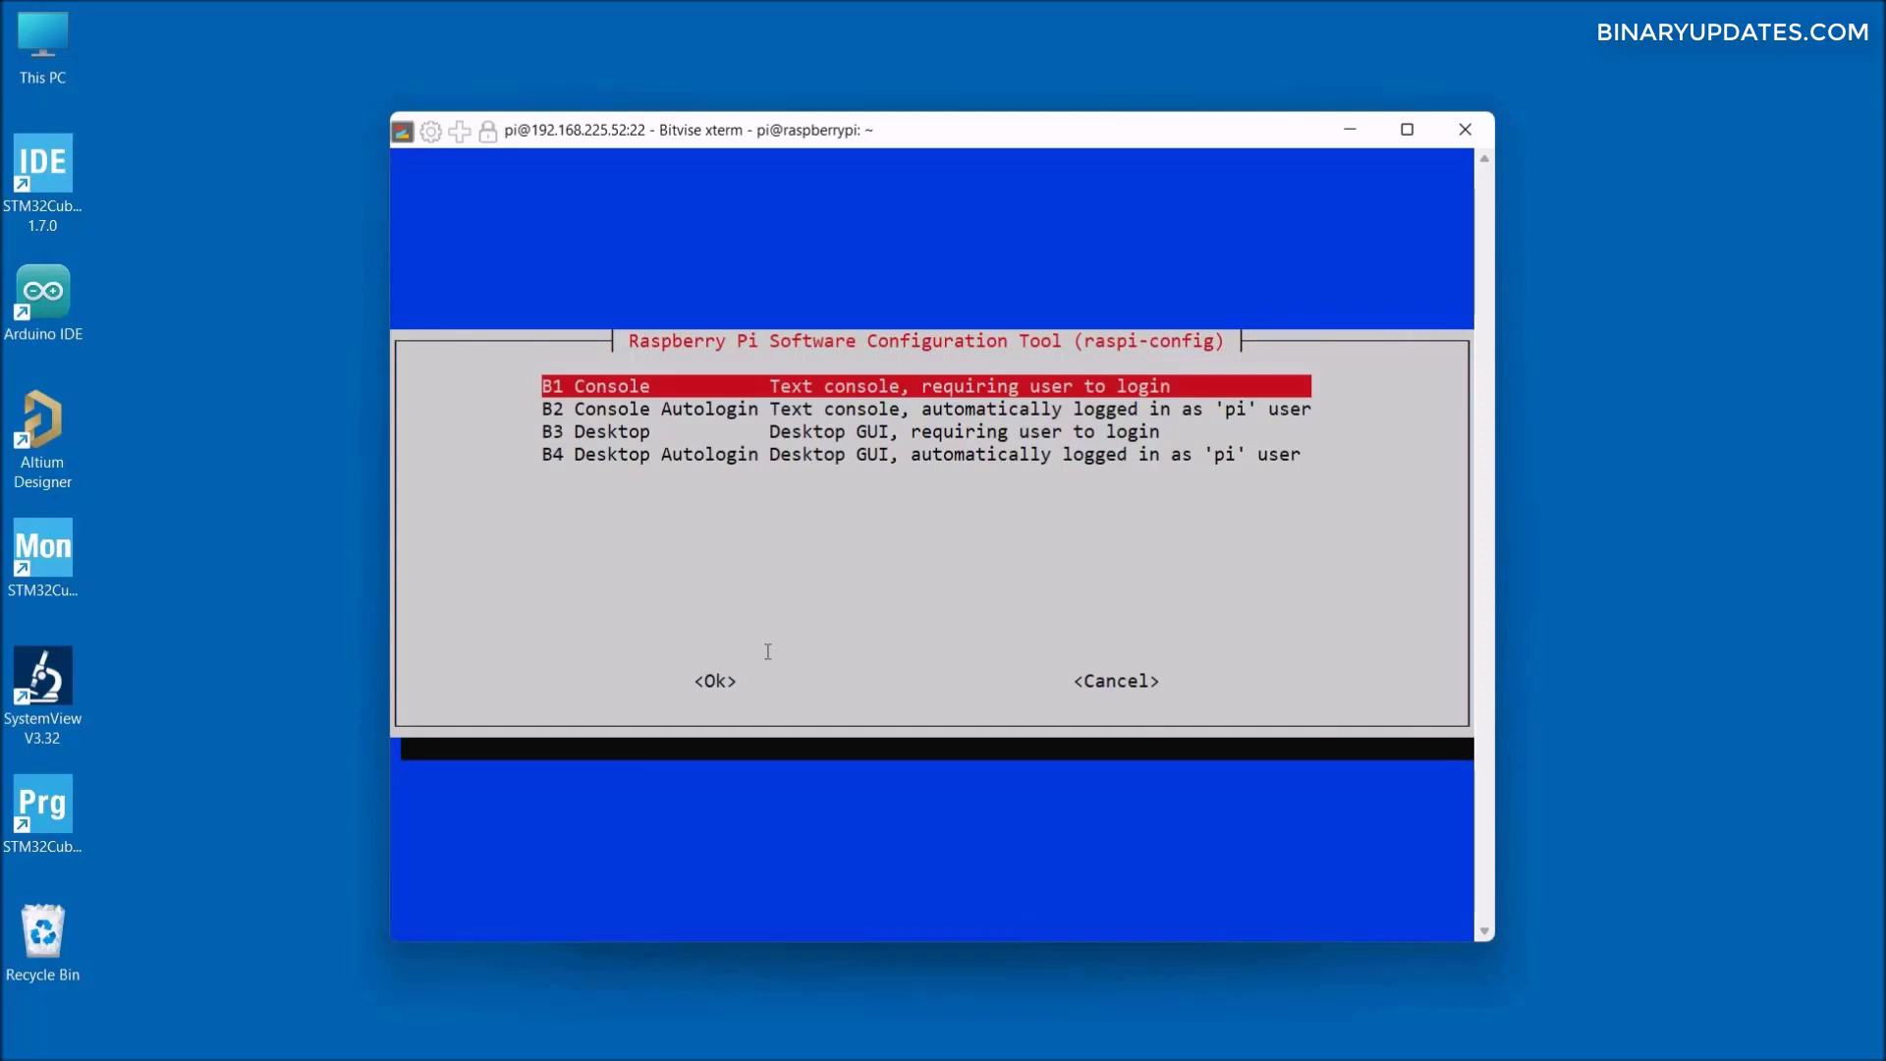
key(Down)
key(Down)
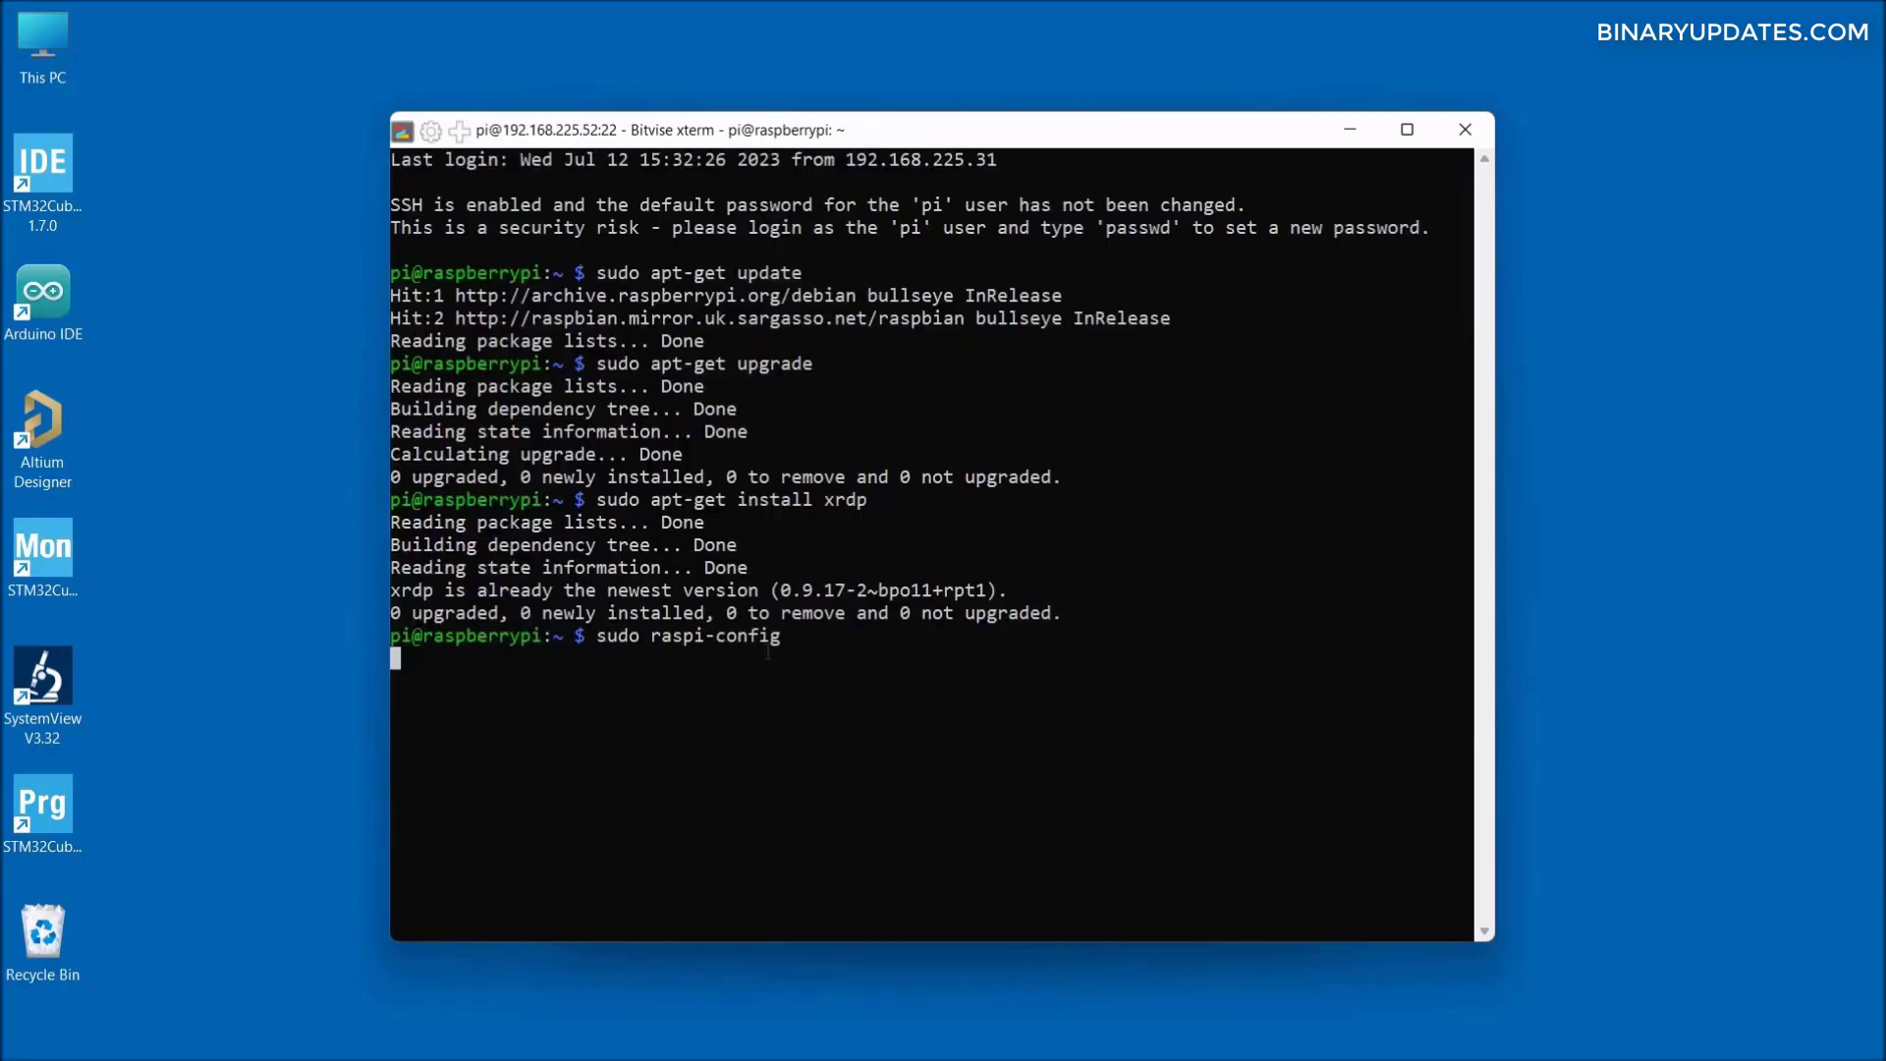
- Relaunch raspi-config, choose <Finish> and confirm rebooting the Pi now
key(Return)
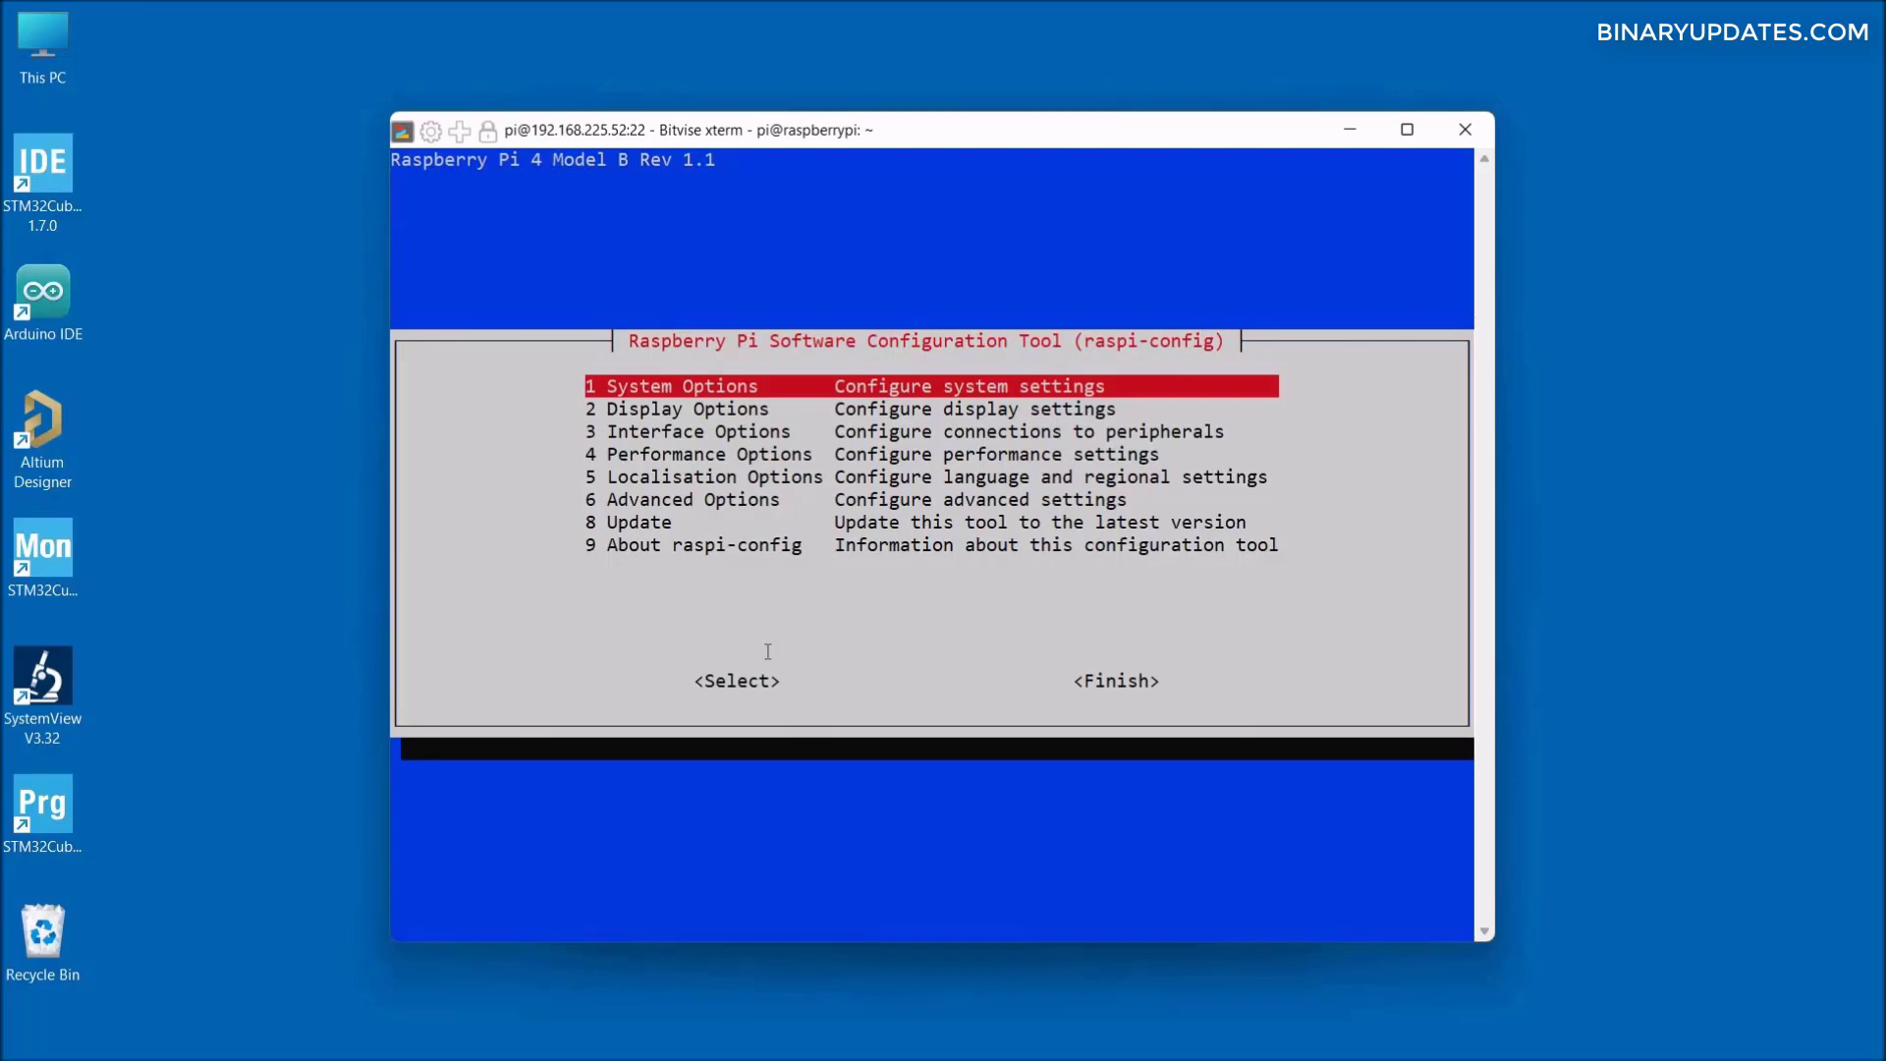
key(Tab)
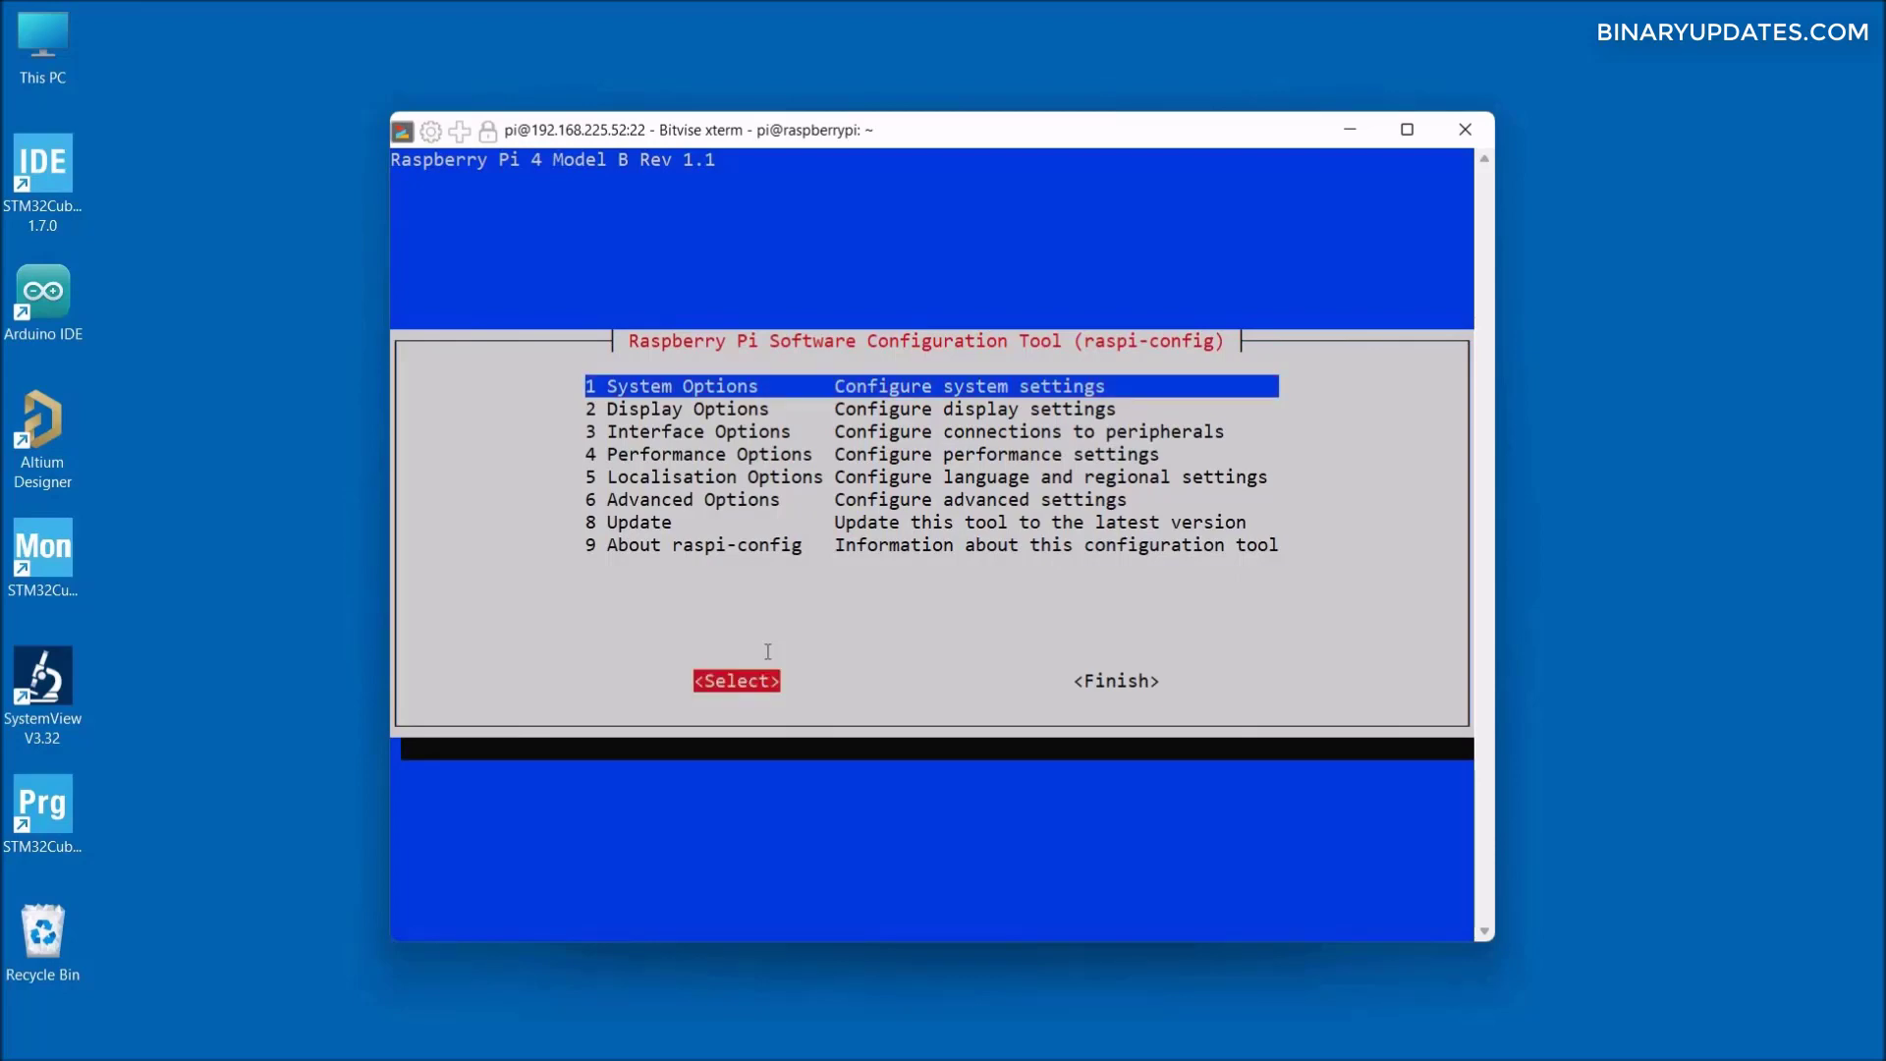
key(Right)
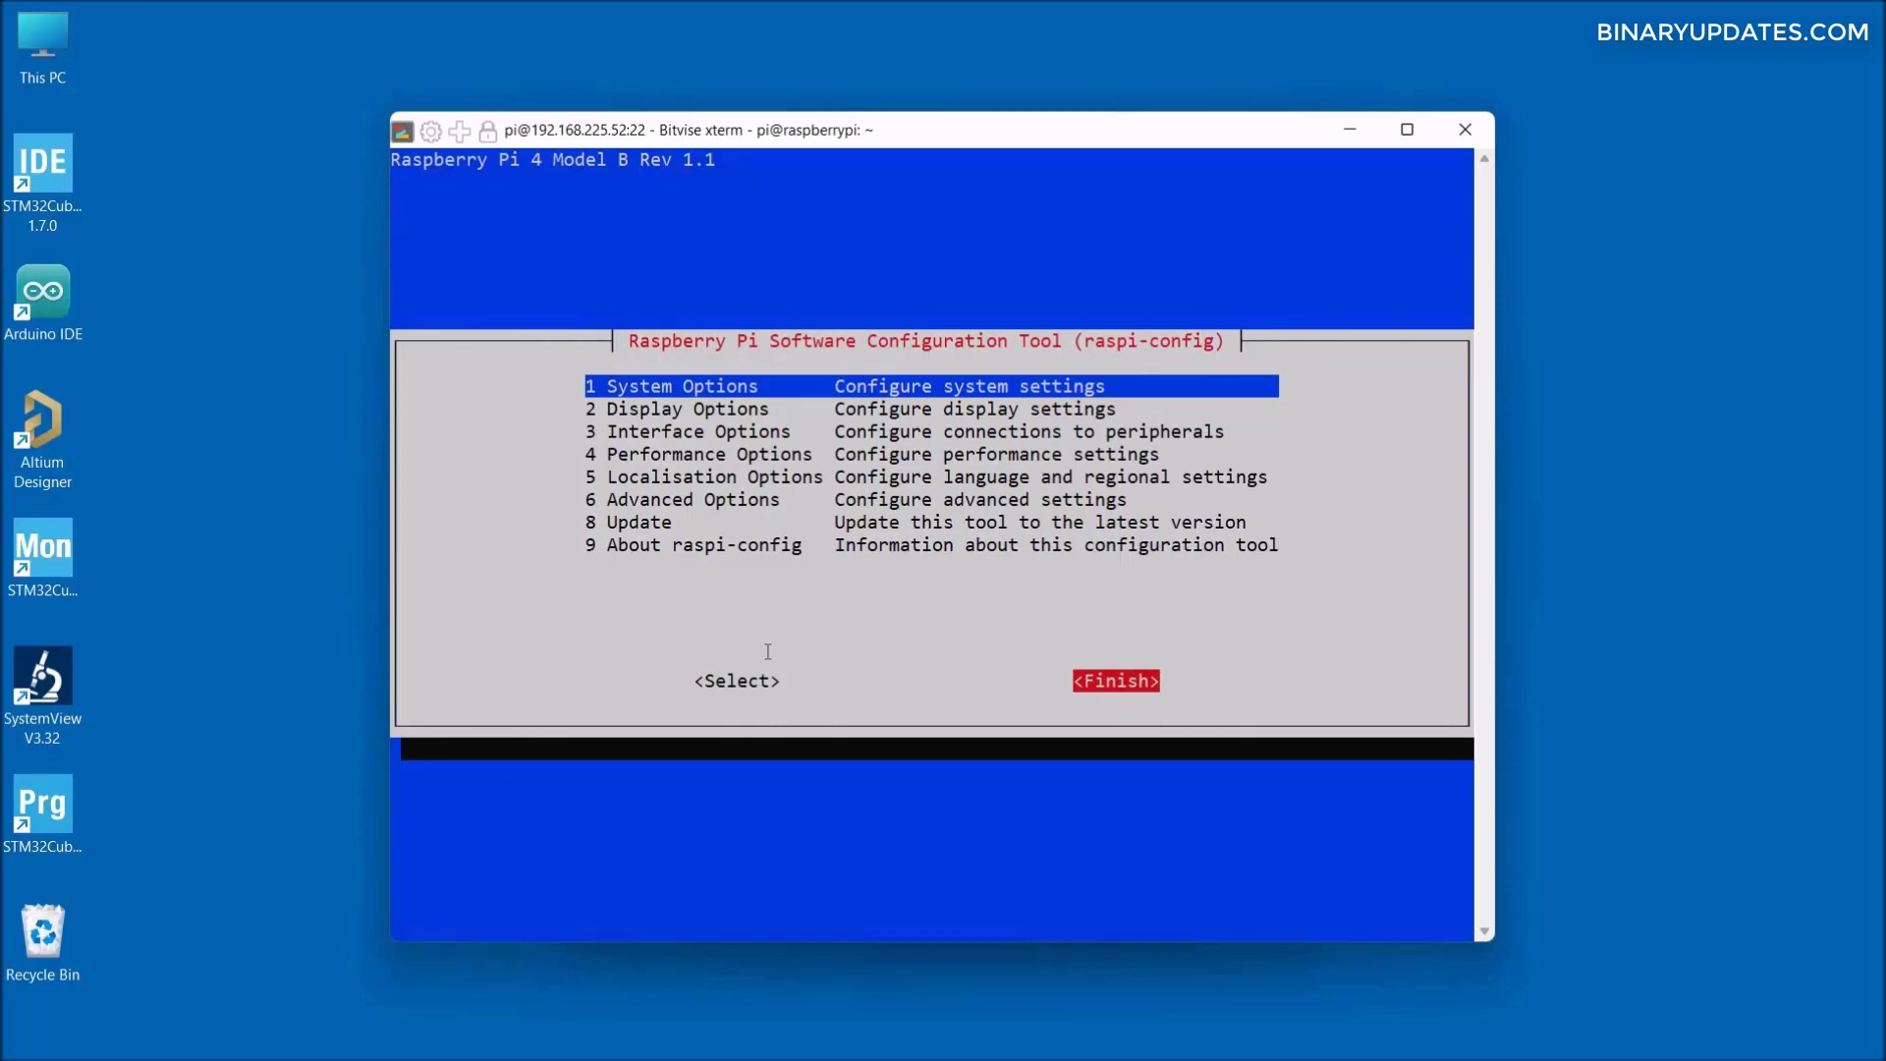
key(Return)
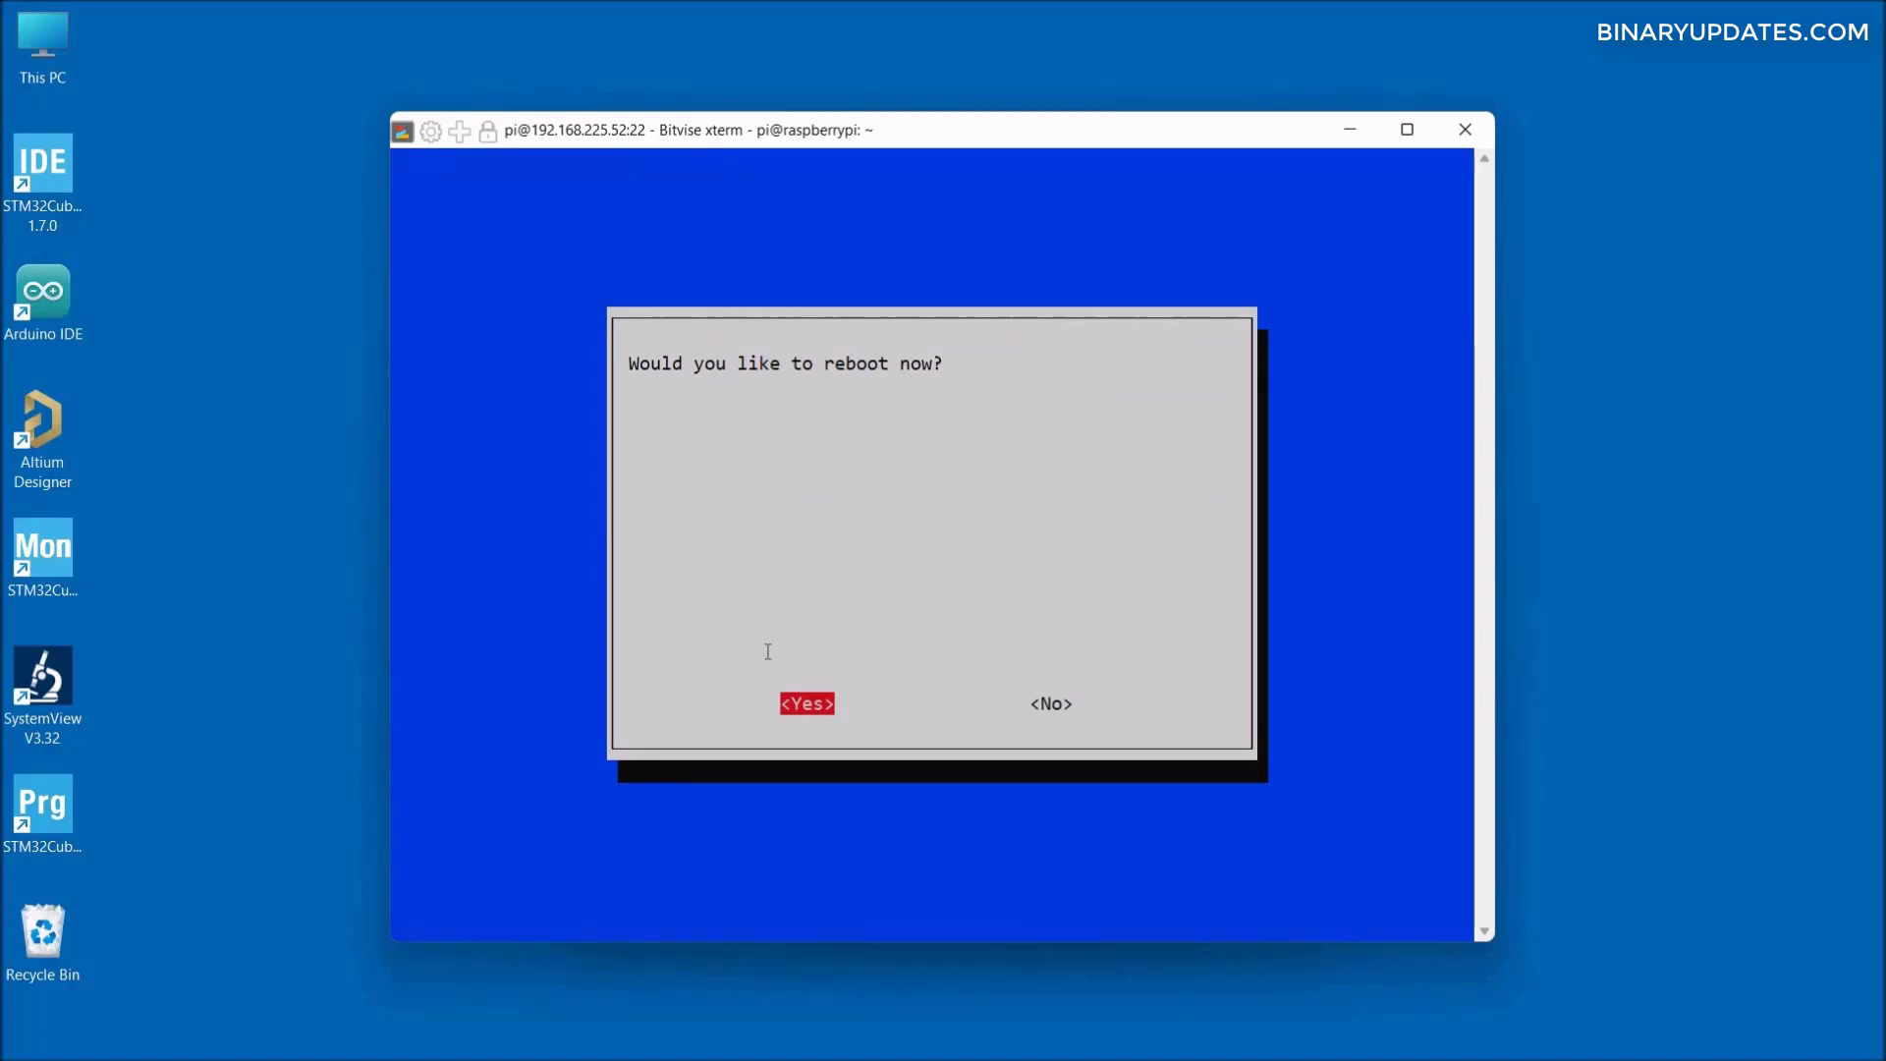
key(Return)
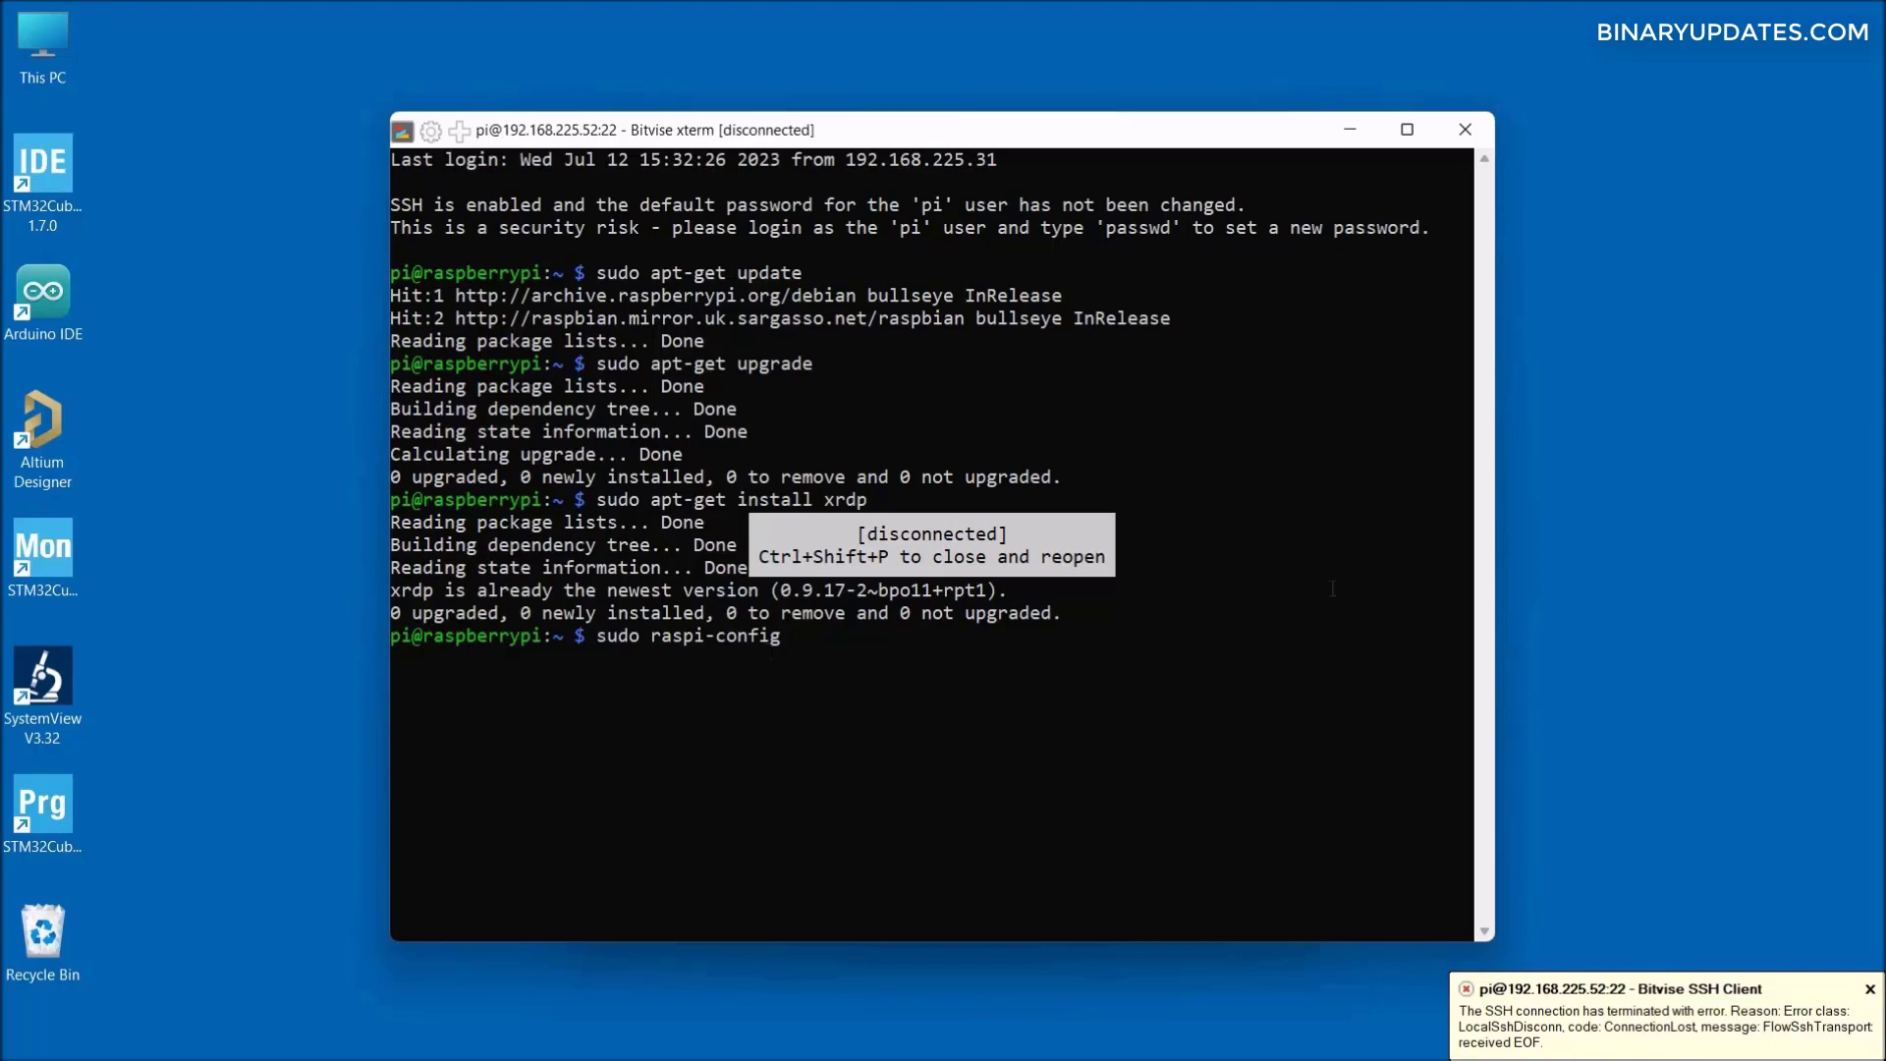
- Close the disconnected xterm and choose Accept for This Connection for the Pi's host key
click(1473, 129)
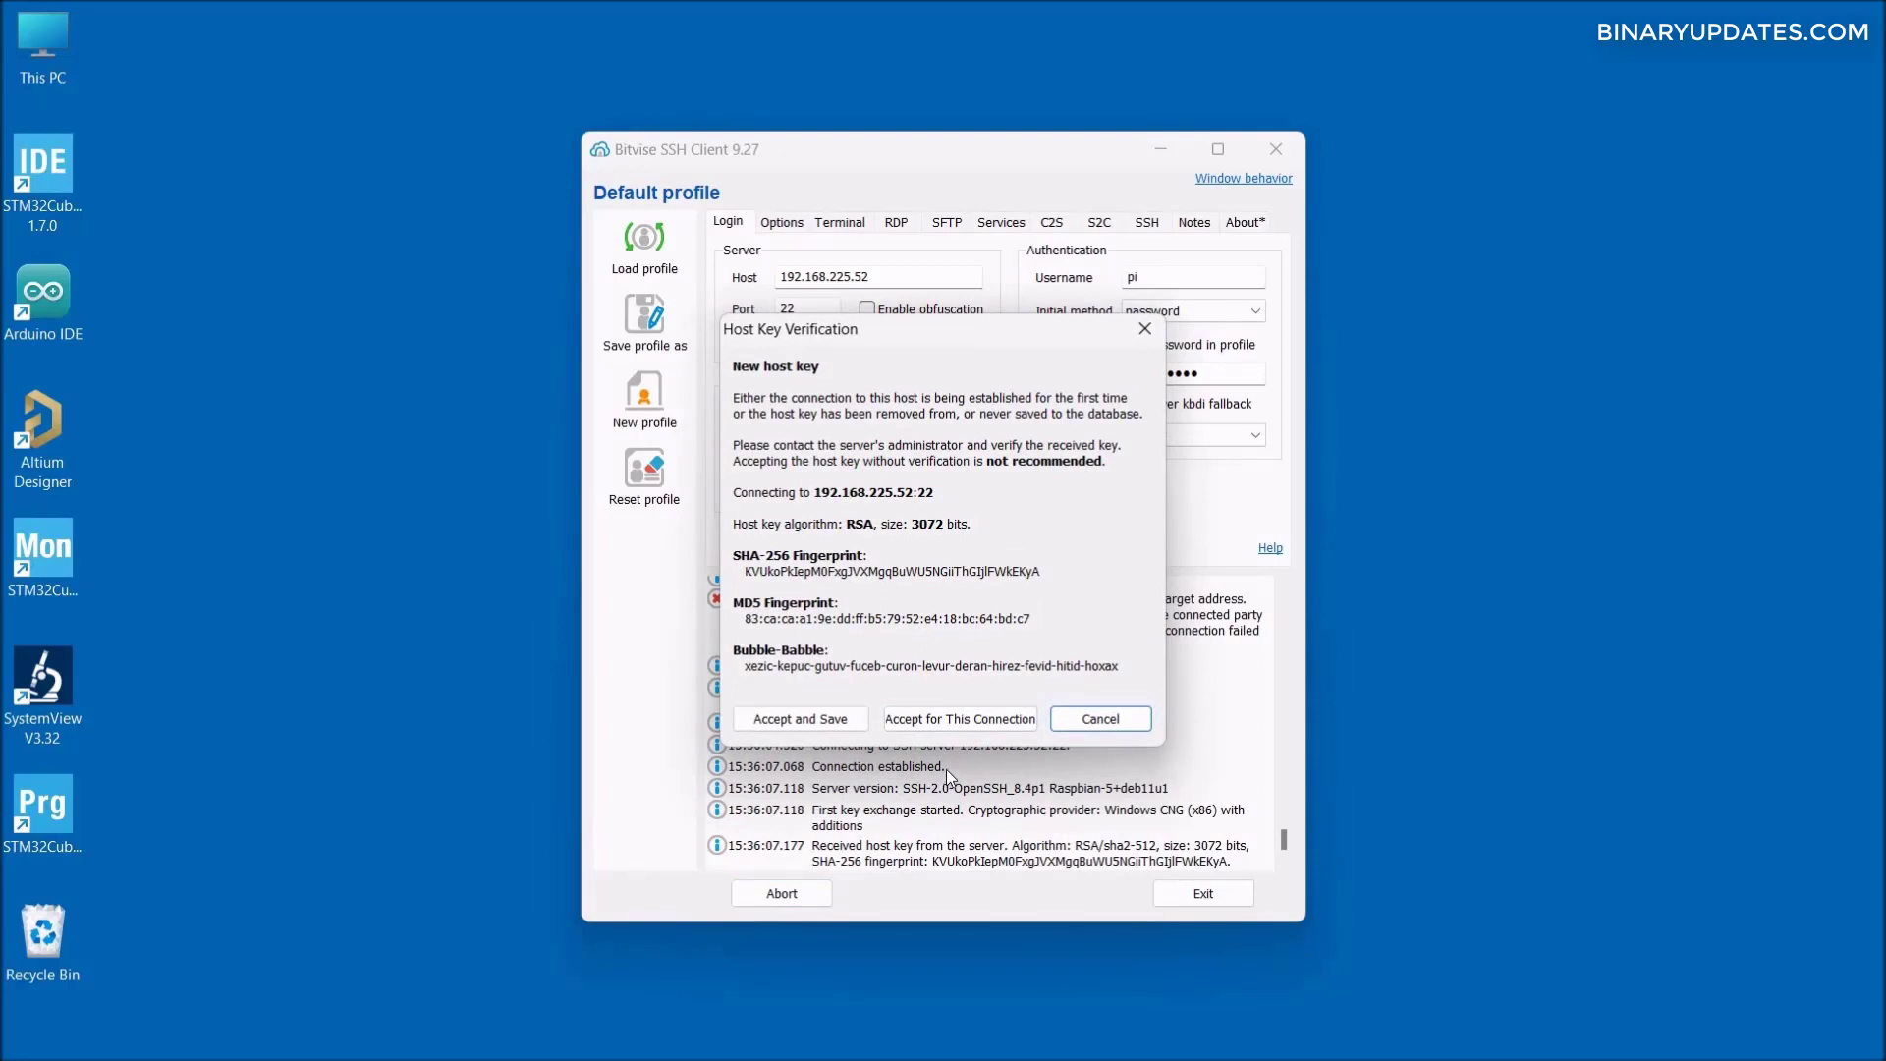
click(952, 719)
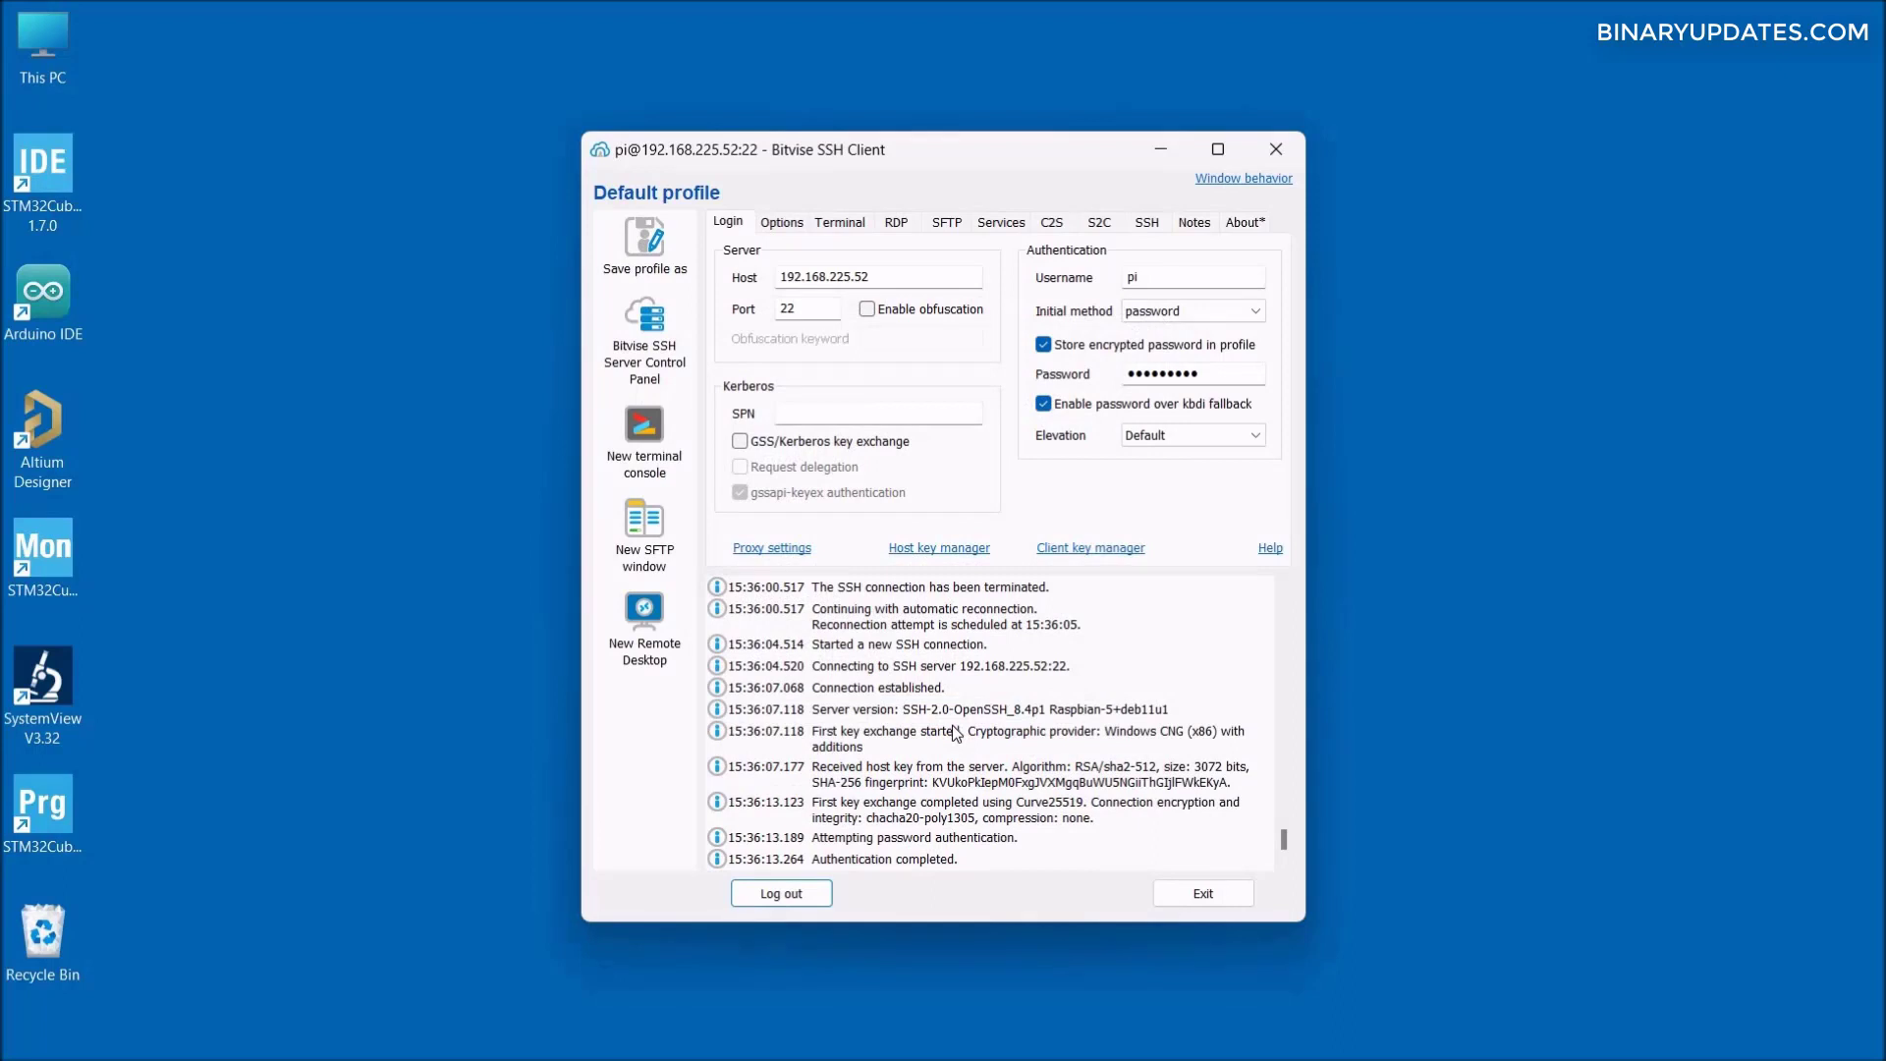
- Start a new terminal console on the rebooted Pi from Bitvise's left panel
click(645, 439)
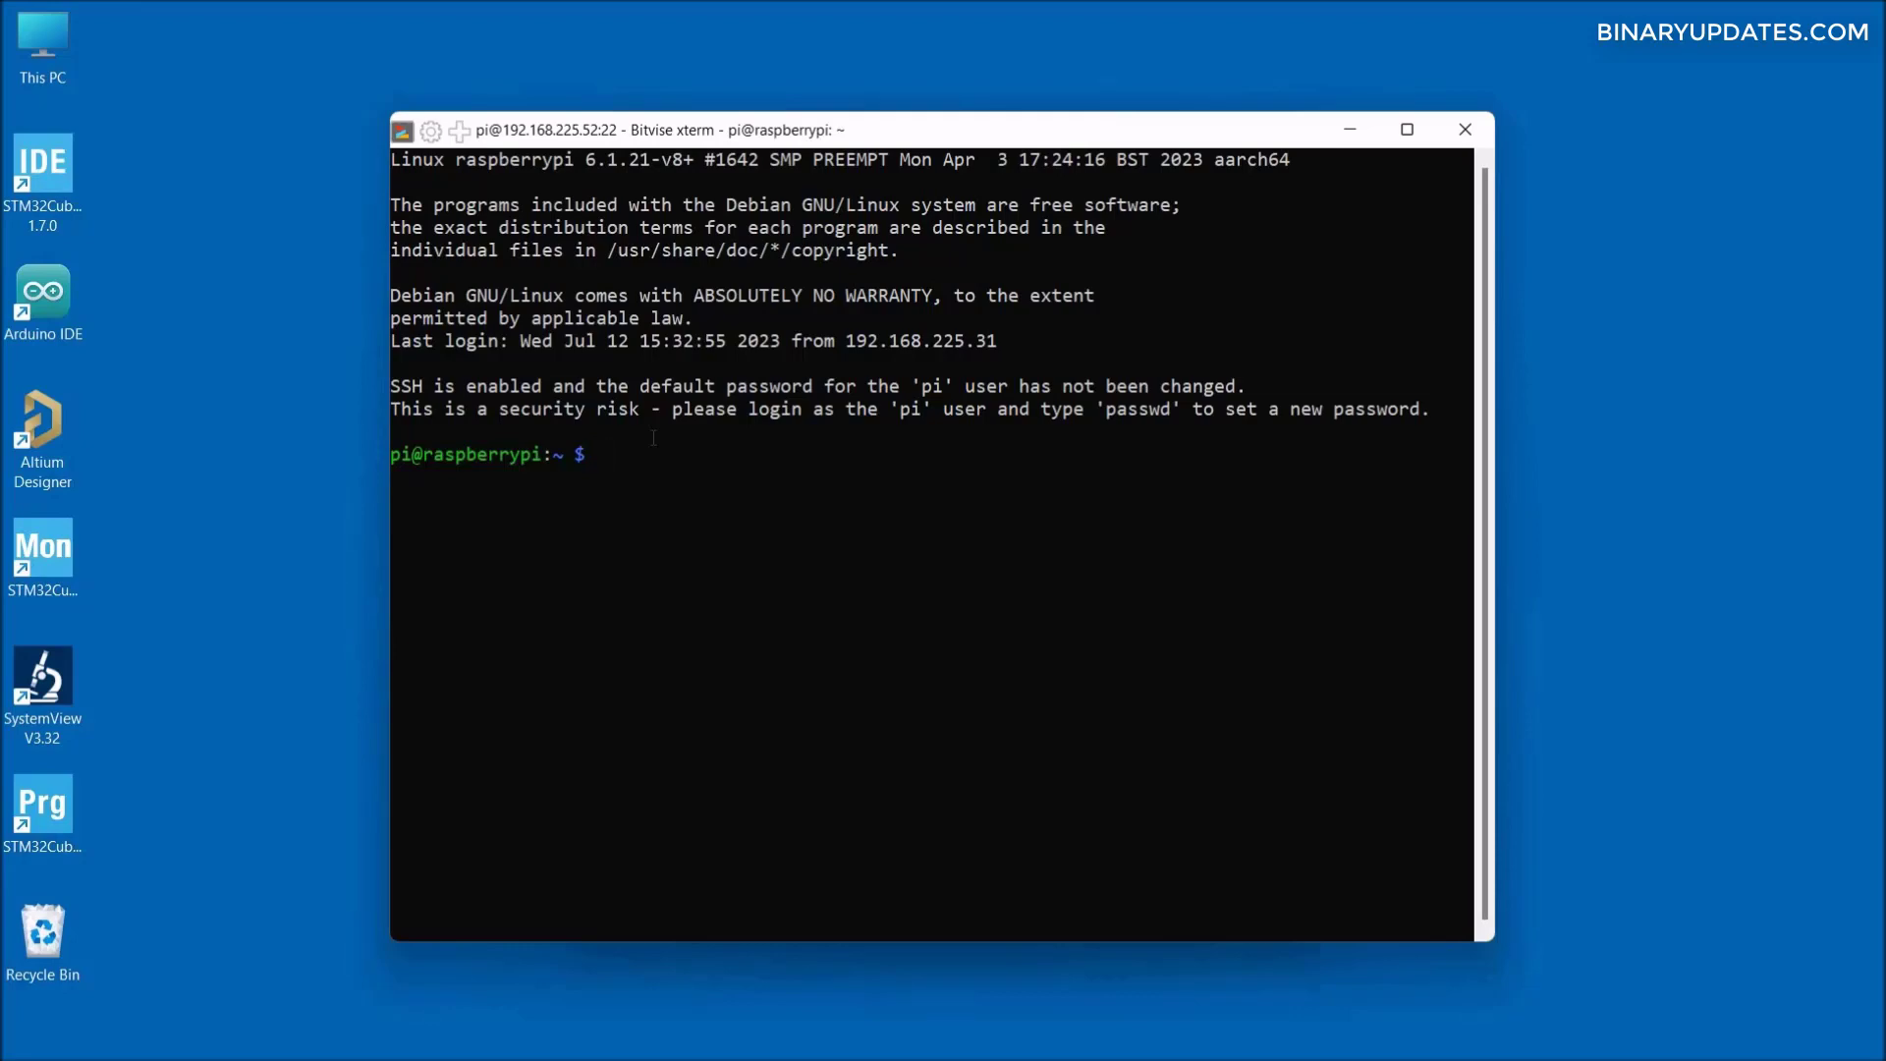
- Run sudo gpasswd -d pi video and sudo gpasswd -d pi render
text(sudo gpasswd -d pi video)
key(Return)
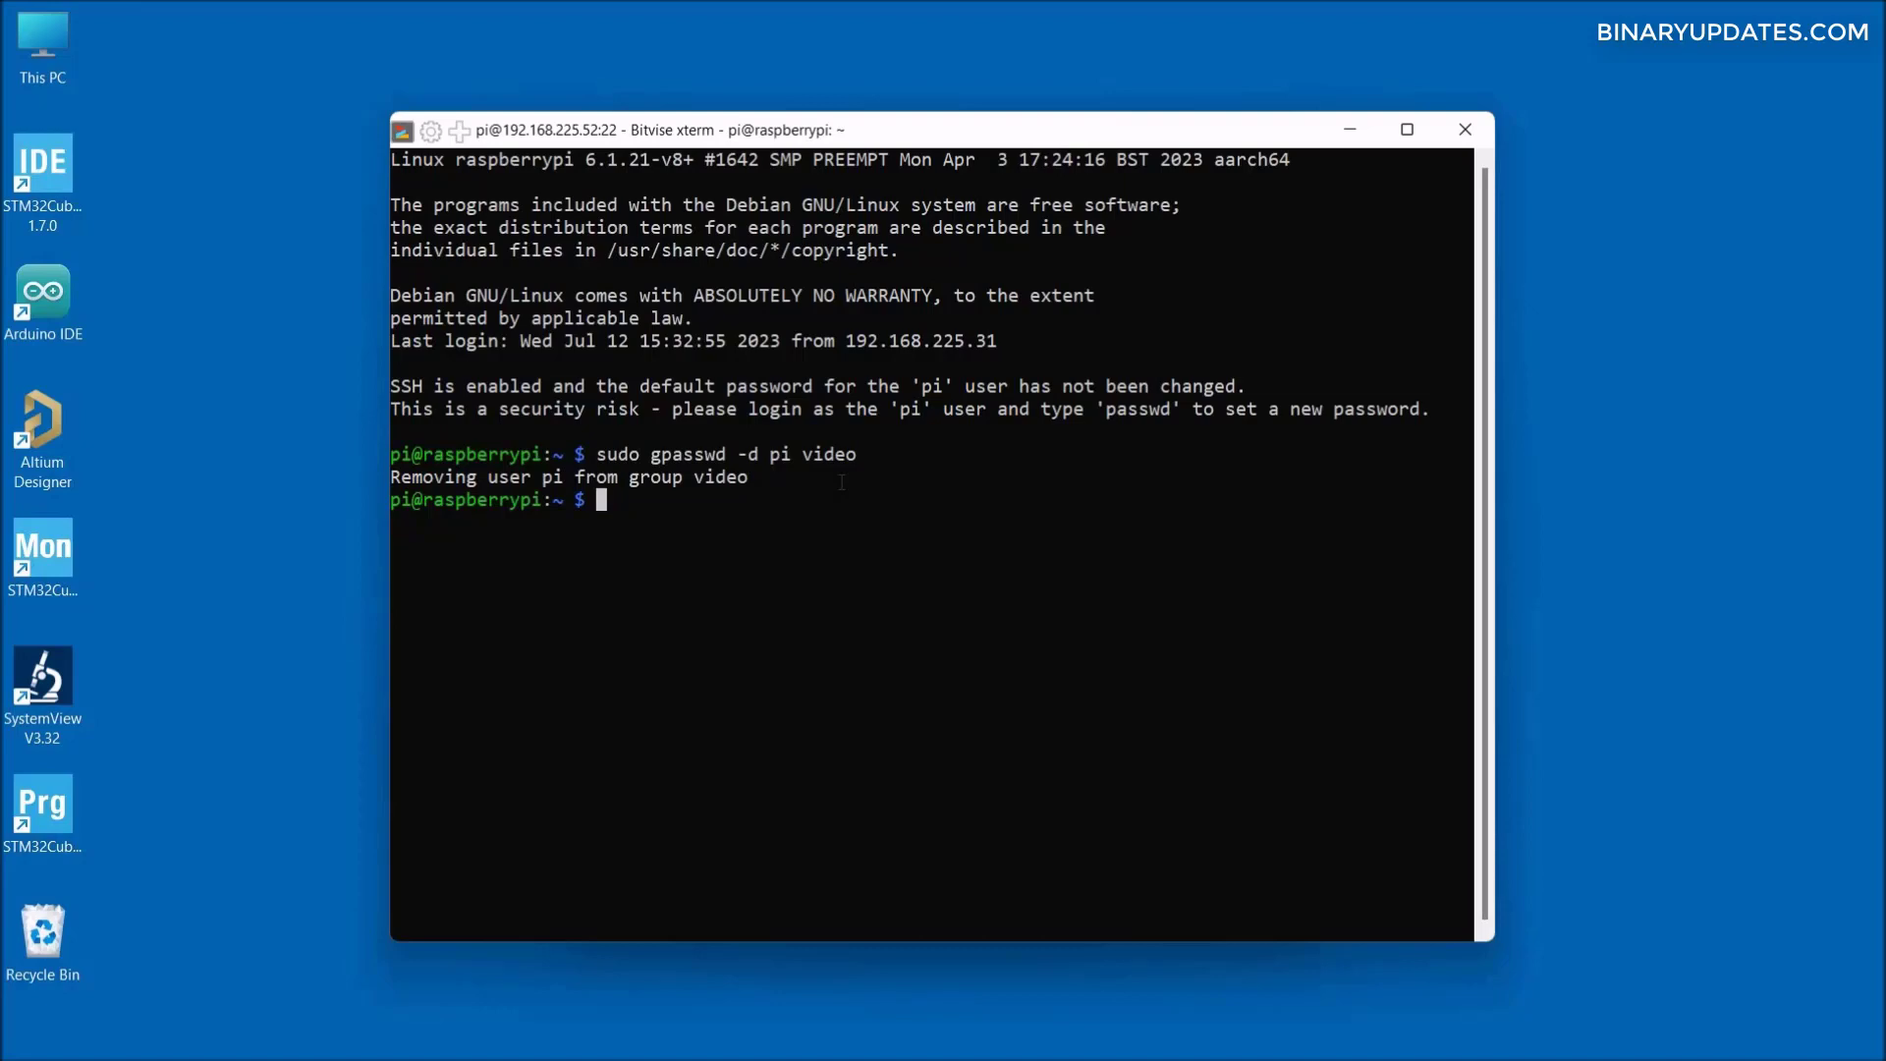
text(sudo gpasswd -d pi render)
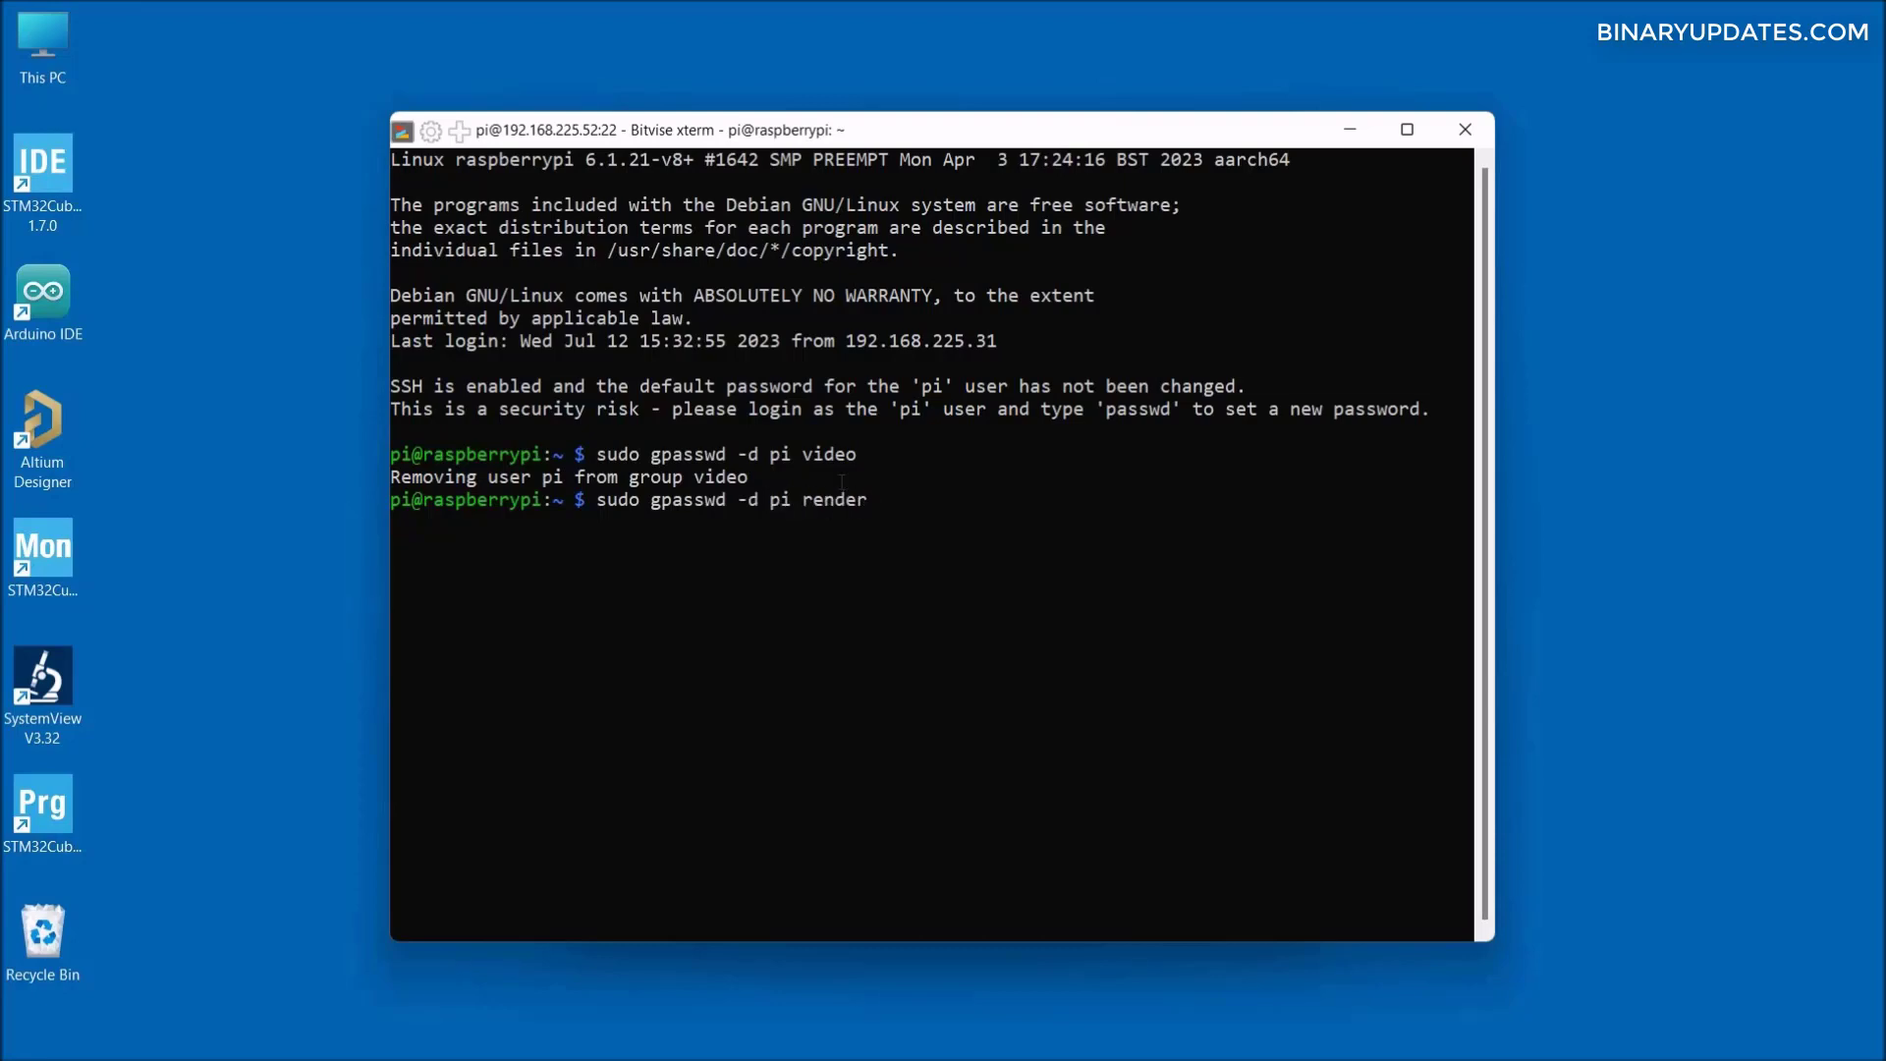
key(Return)
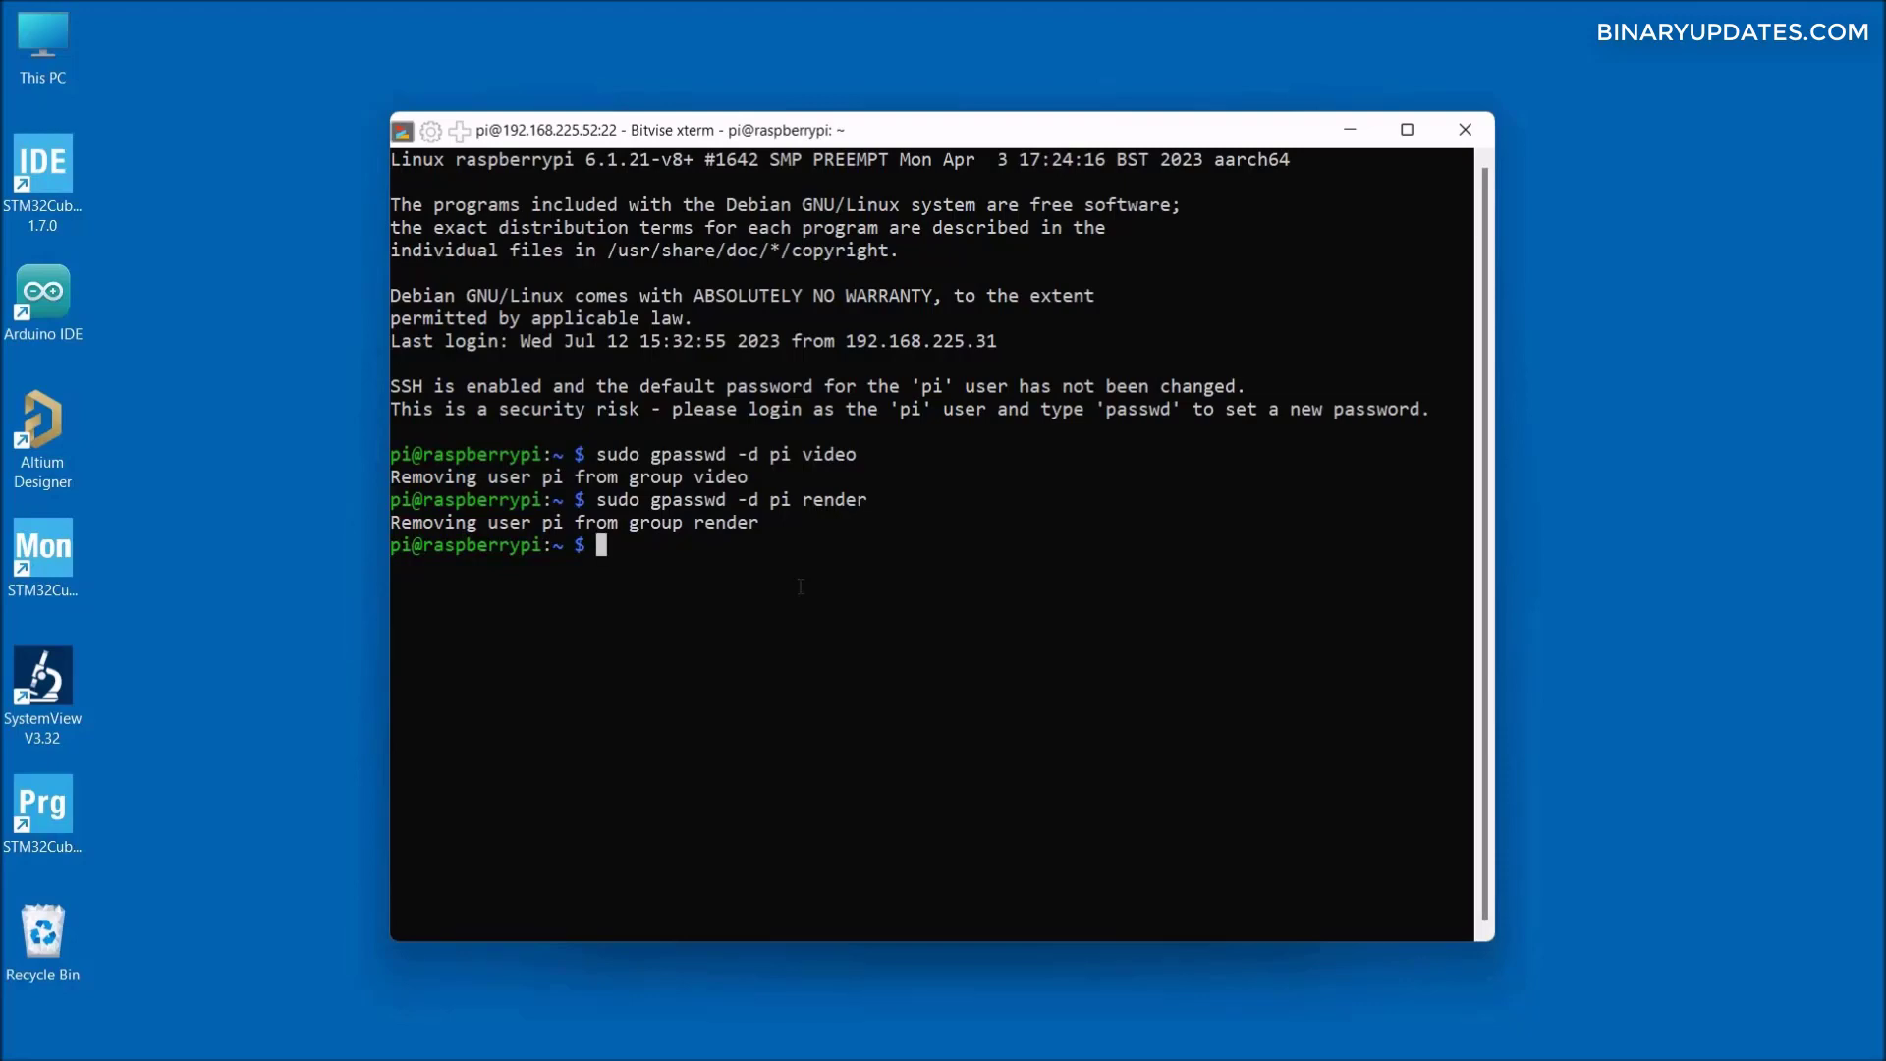
- Run sudo reboot, close the dropped xterm, and accept the host key for this connection
text(sudo reboot)
key(Return)
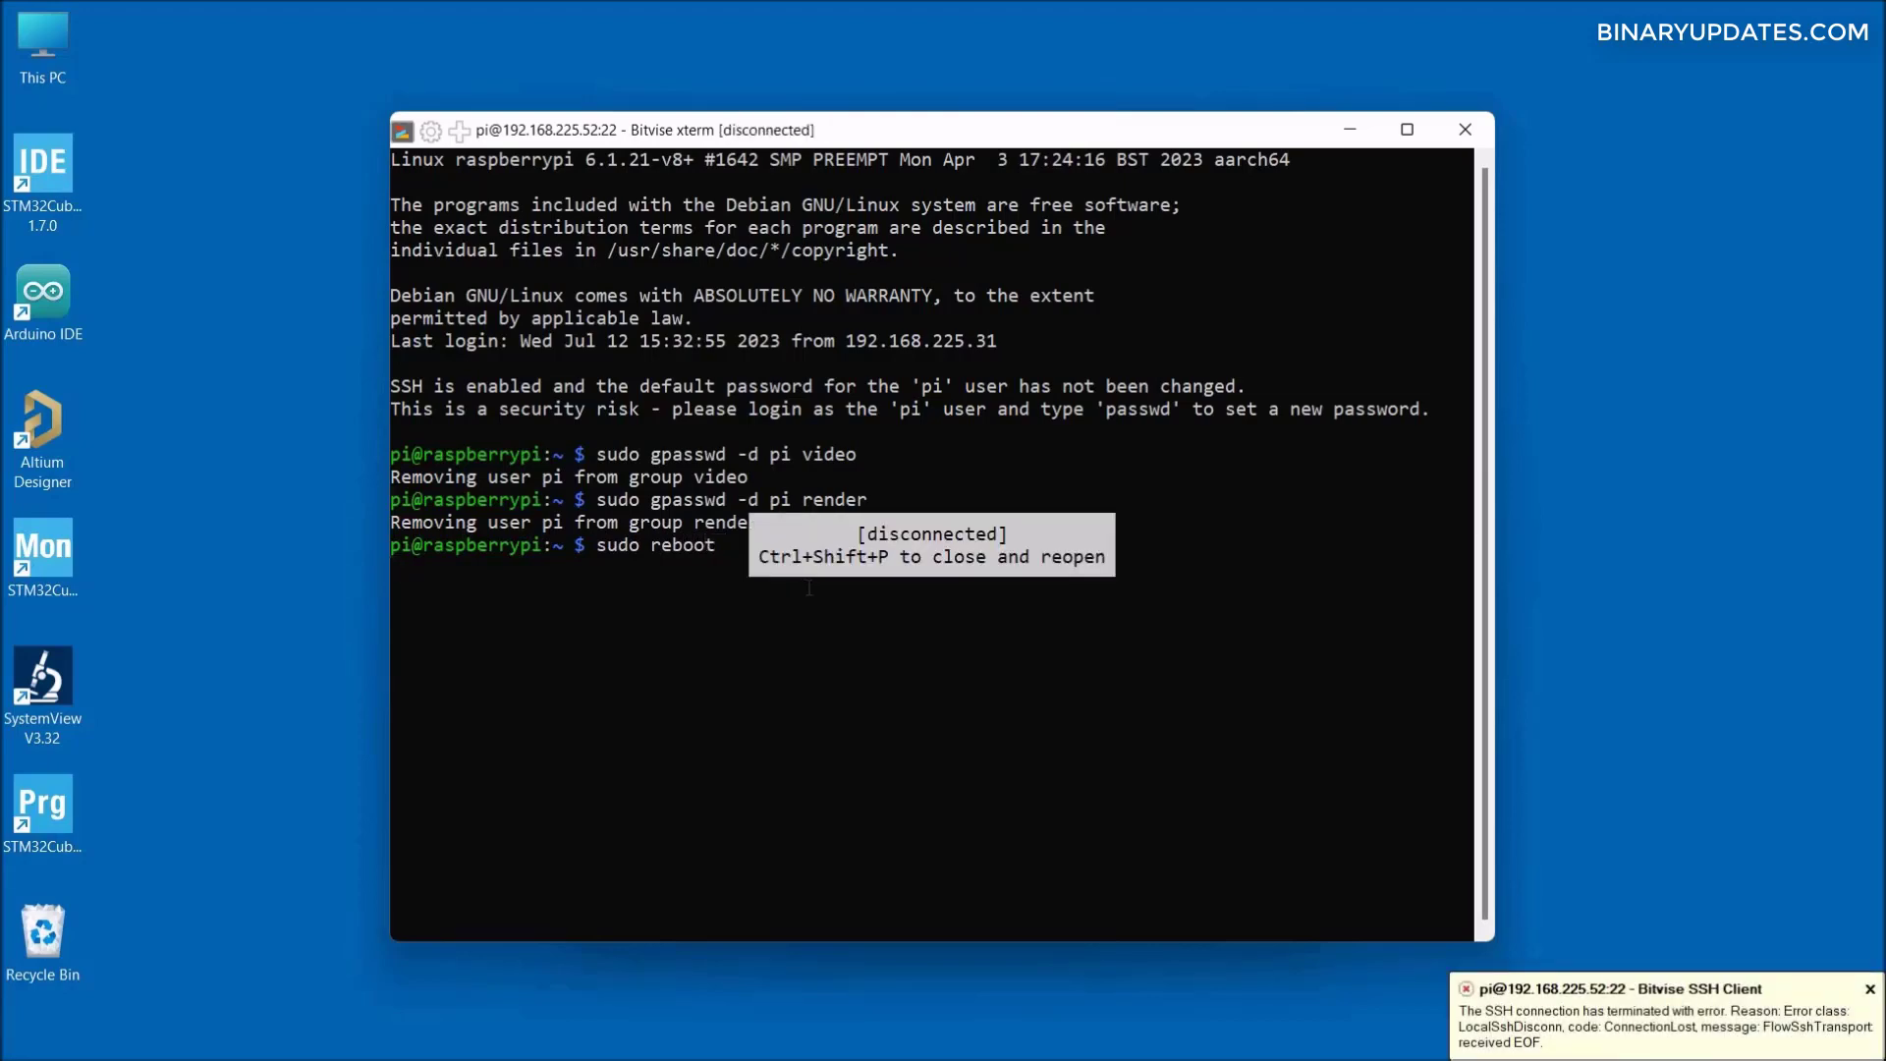
click(1464, 128)
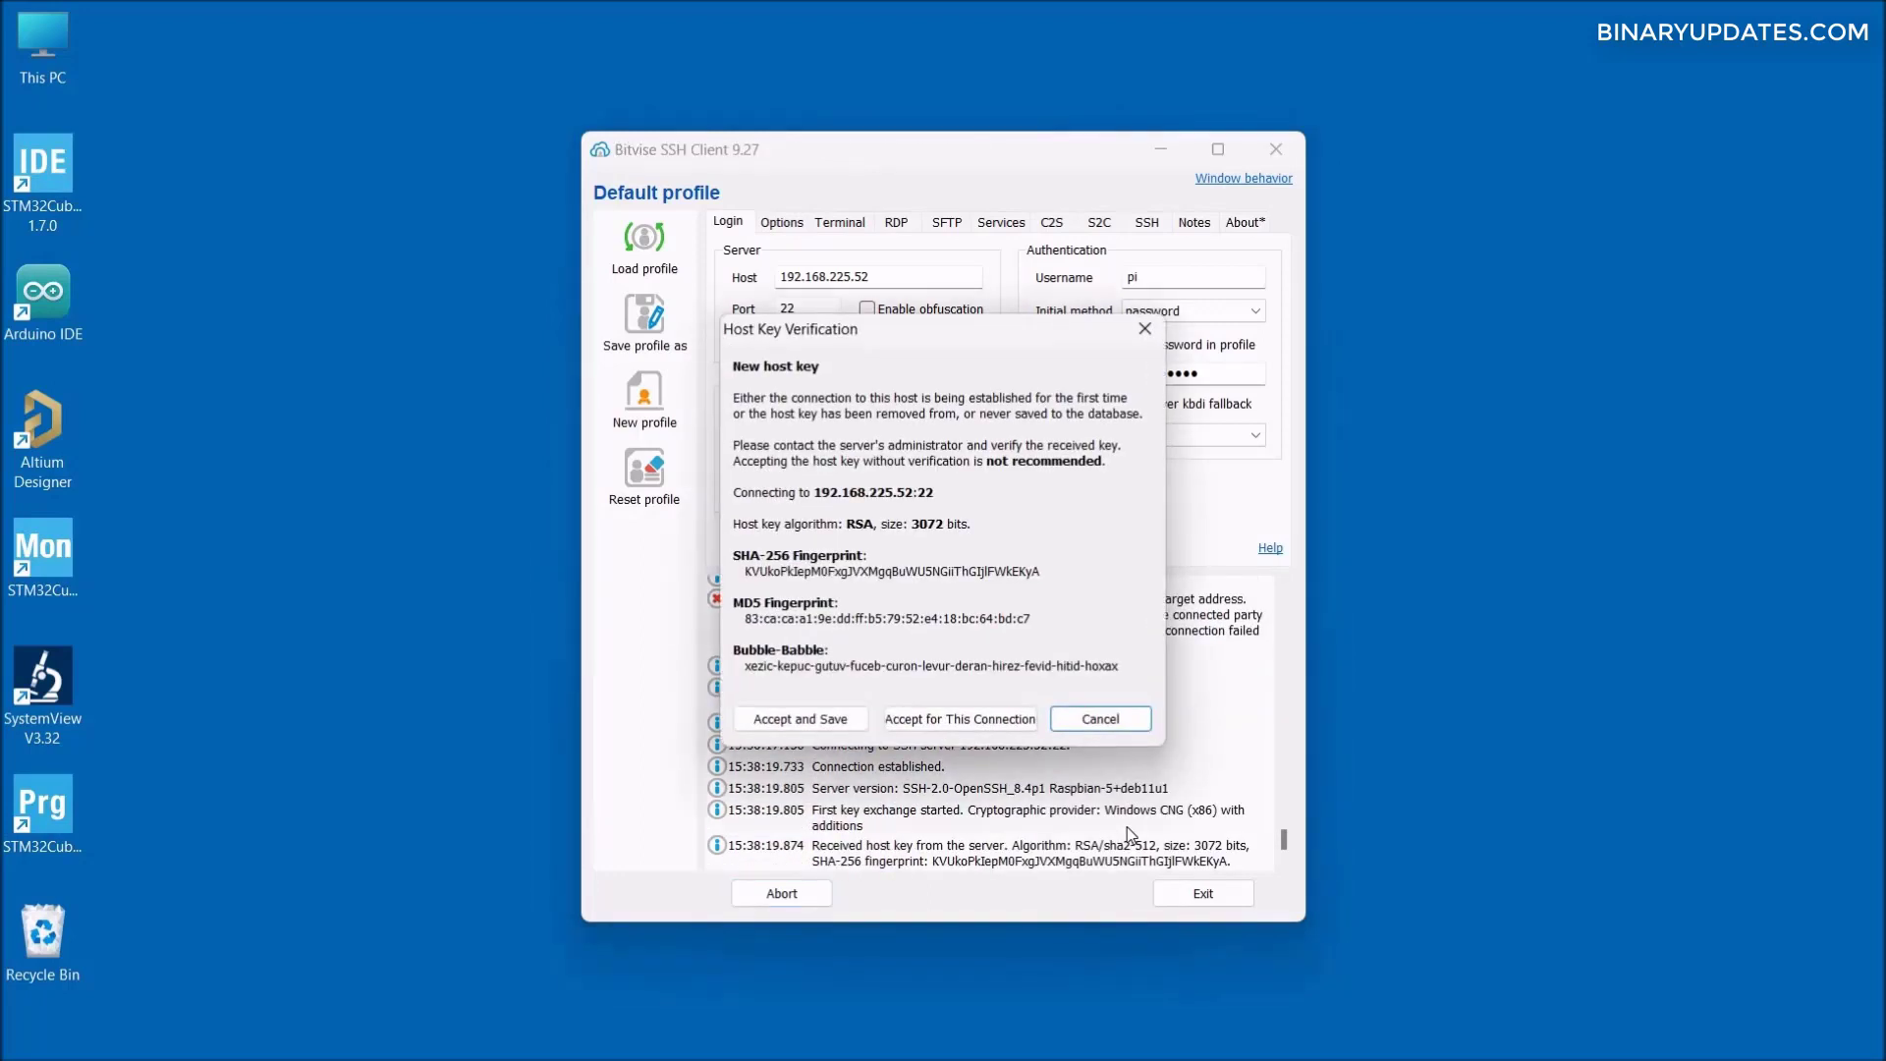
click(947, 721)
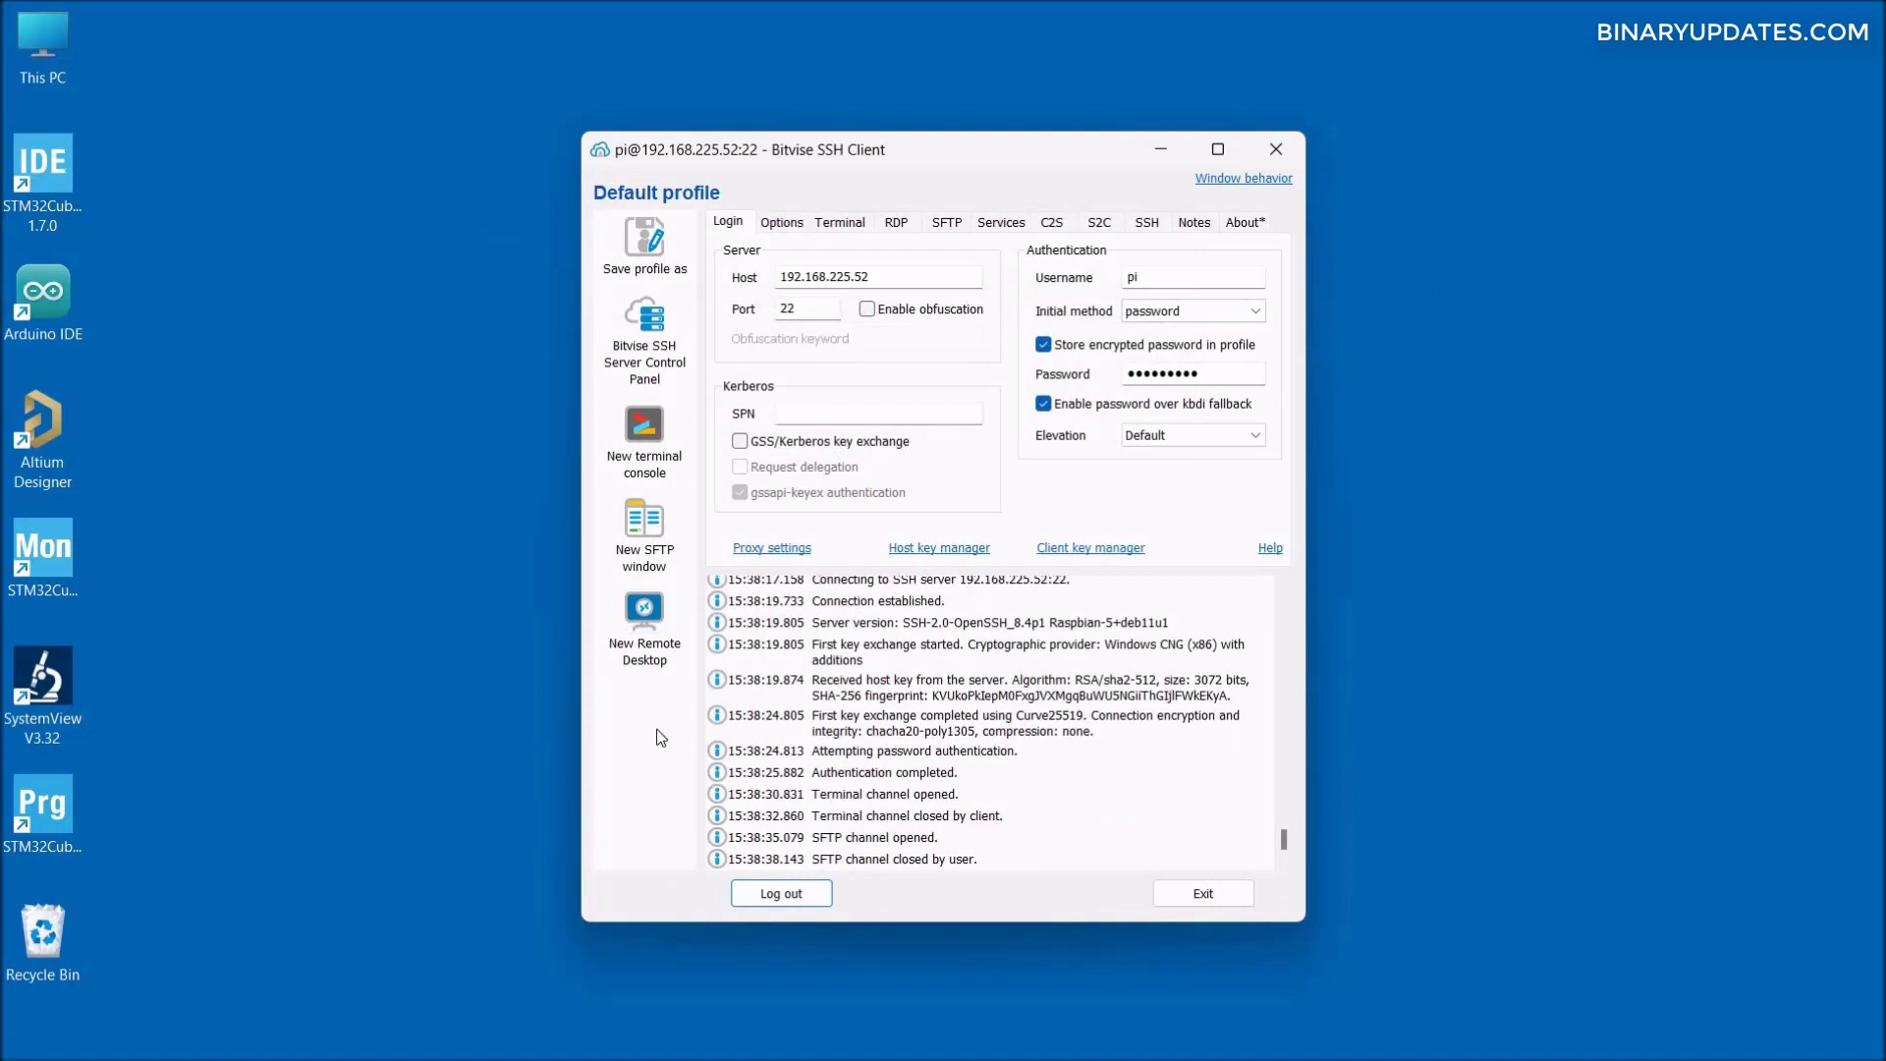
- Start a tunnelled Remote Desktop, pass the publisher warning, and enter the pi account password for the repository refresh
click(648, 621)
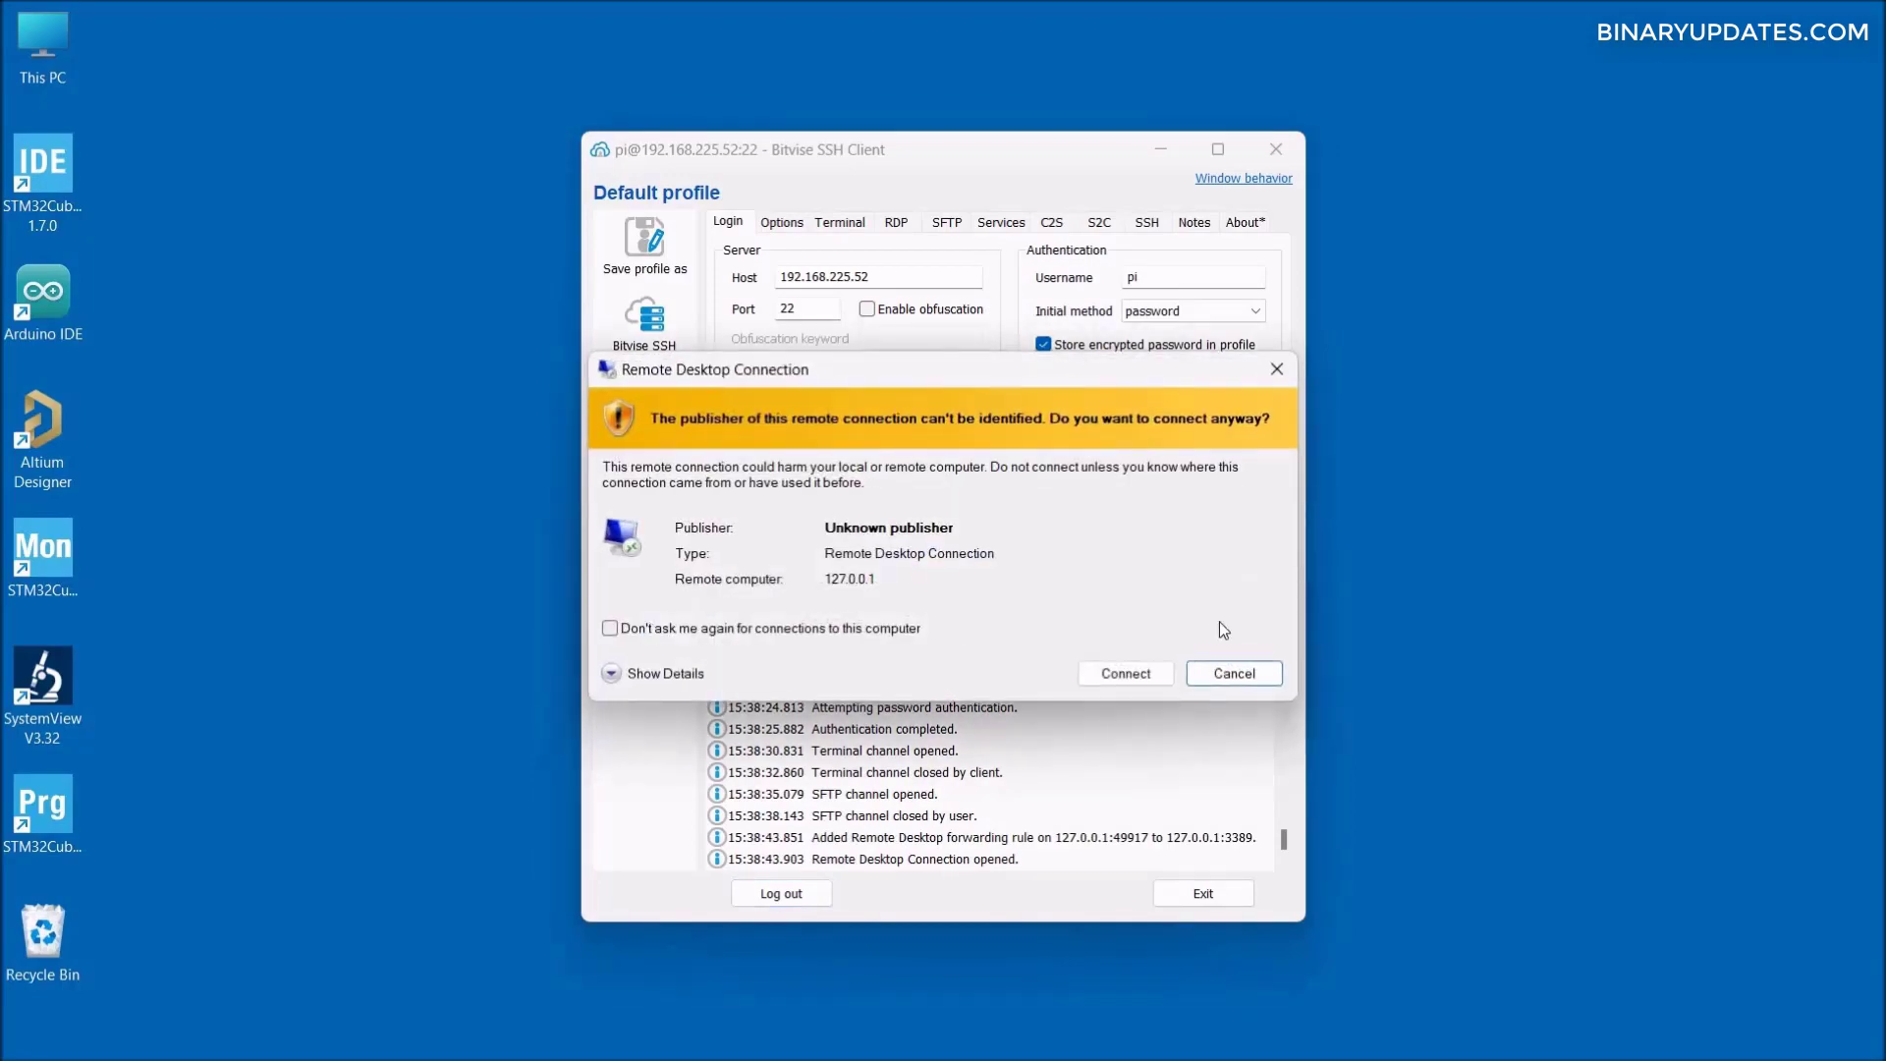
click(1126, 674)
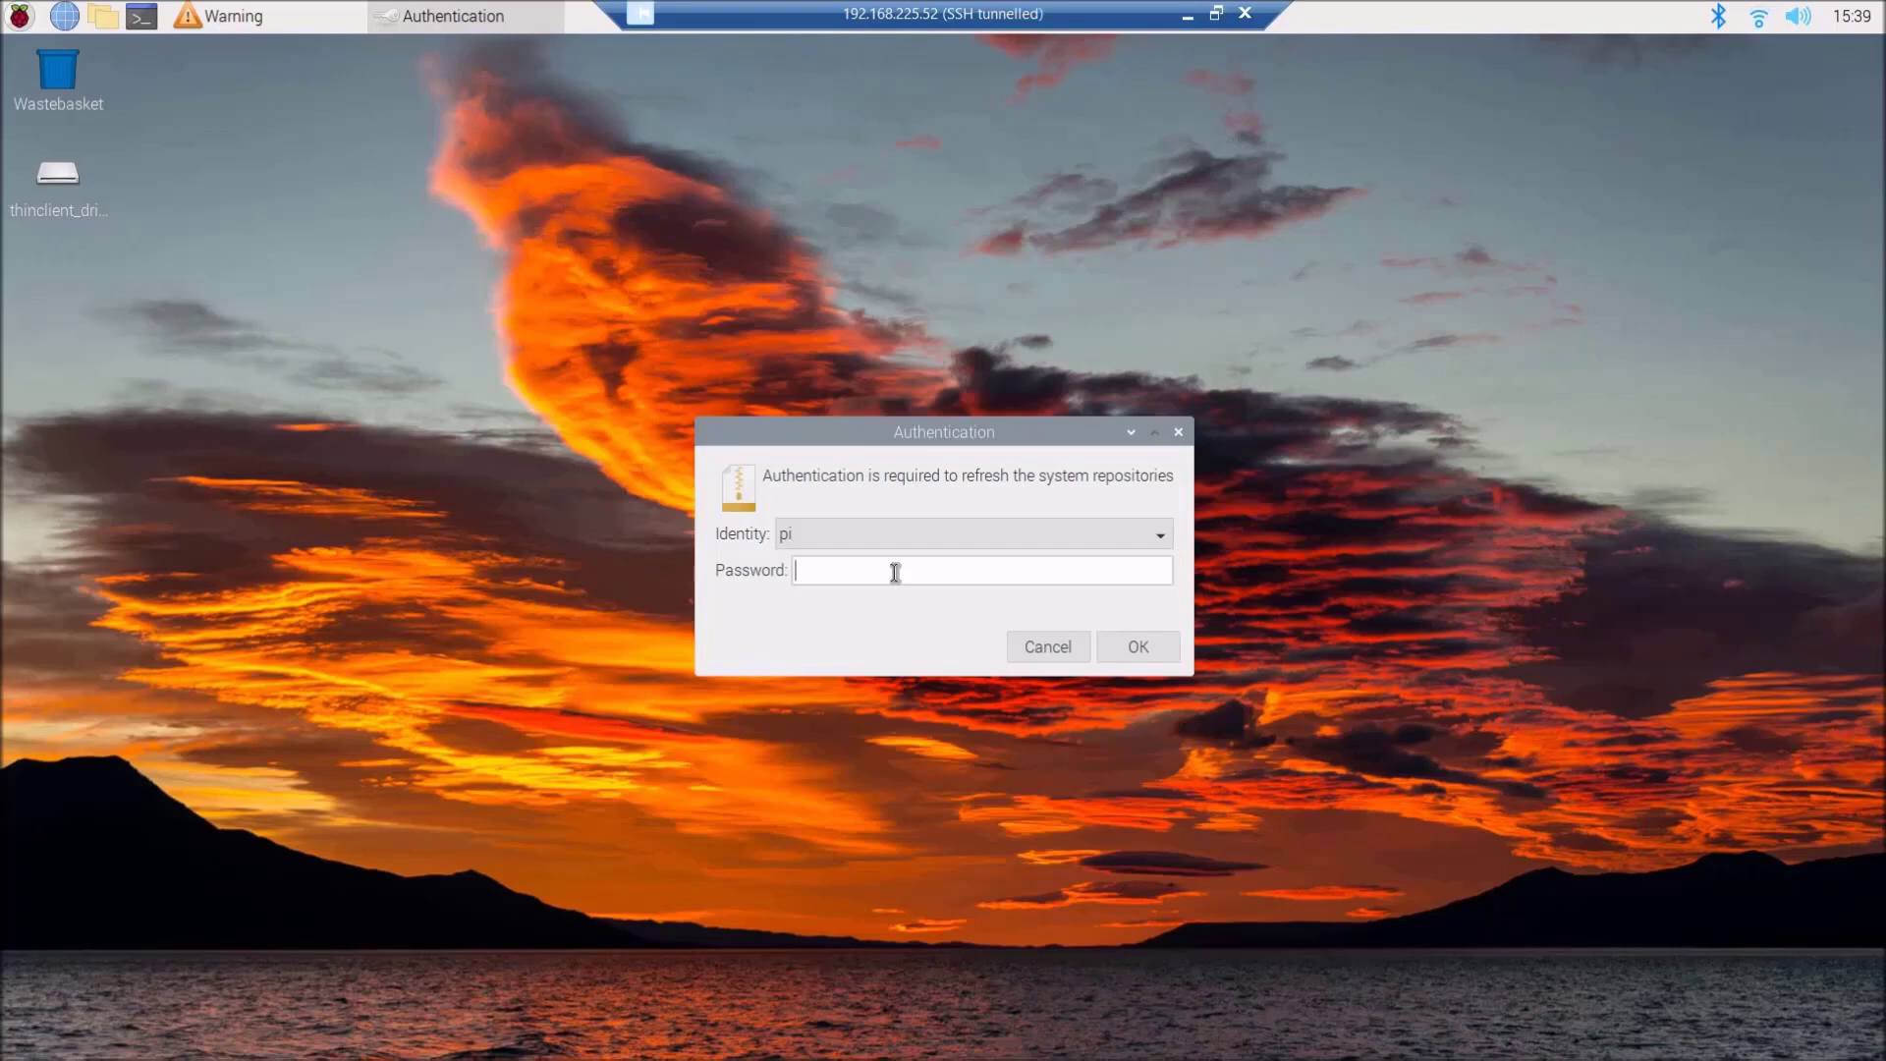
text(raspberry)
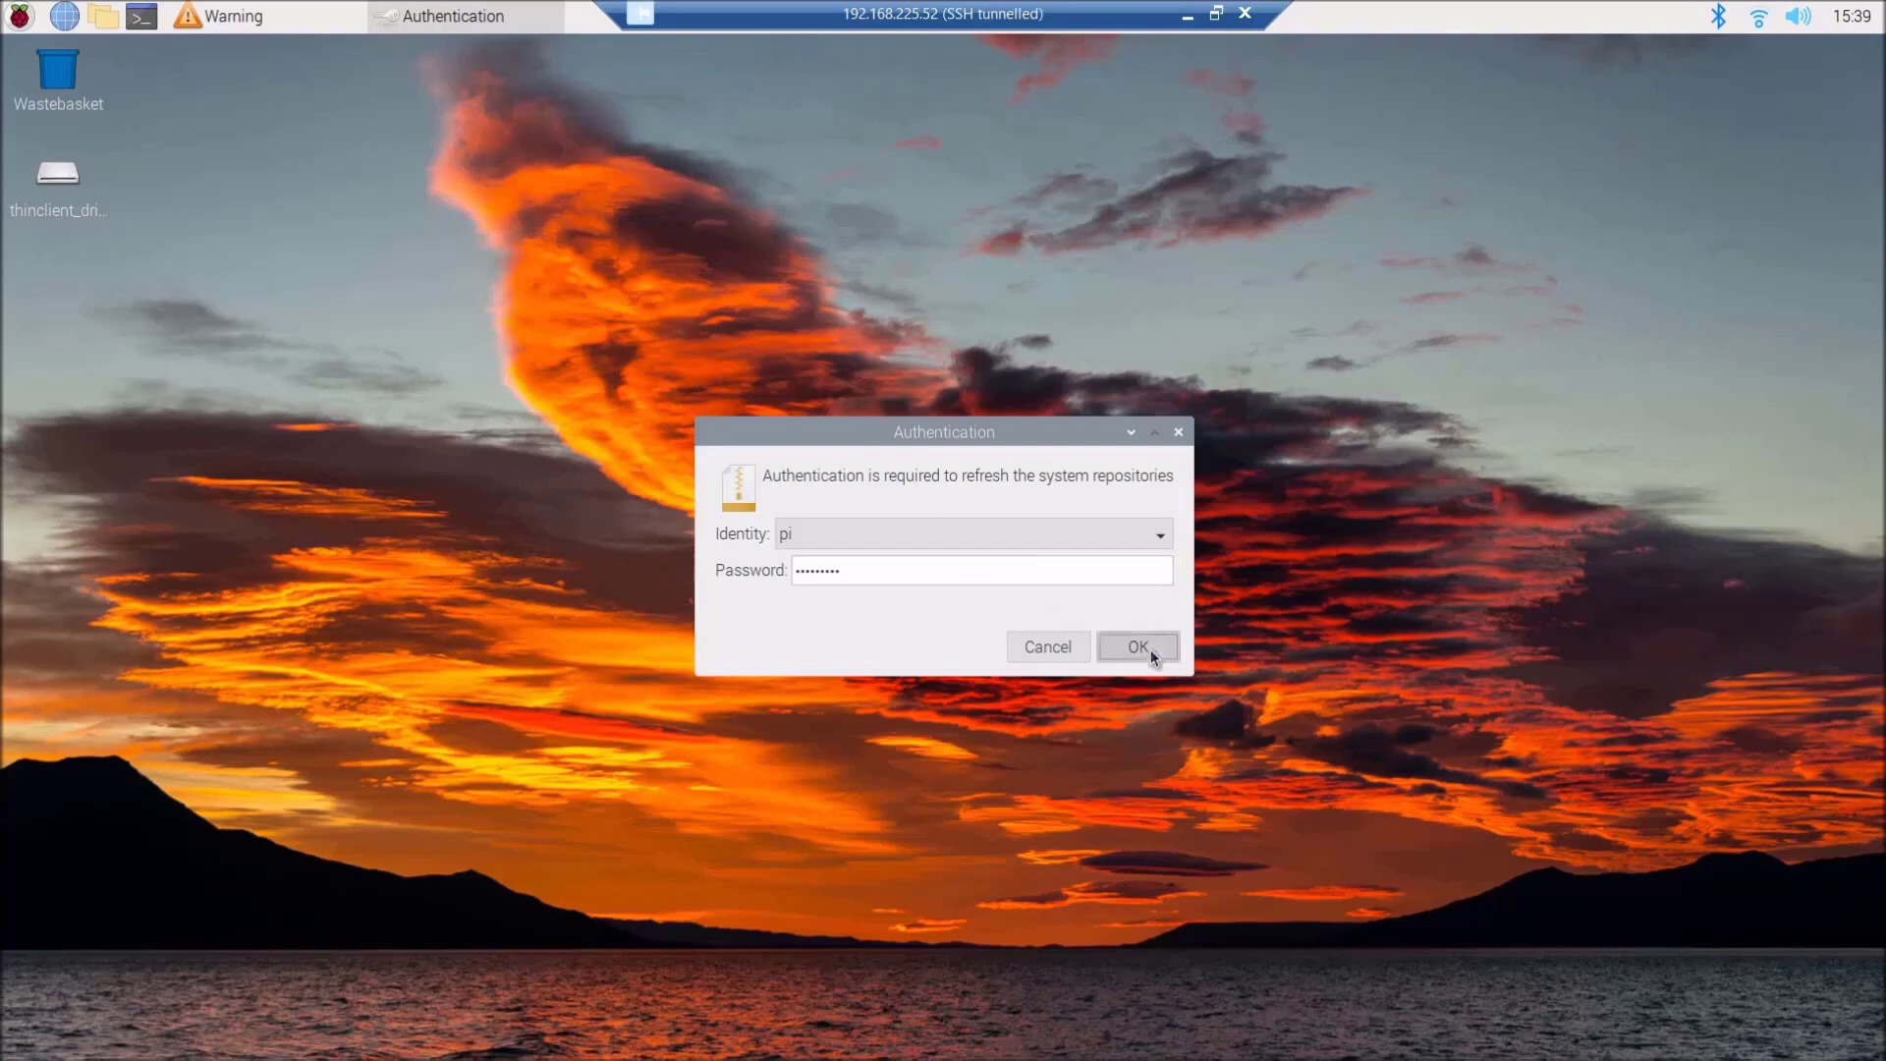
click(1137, 647)
- Dismiss the Pi desktop warning, check the Wi-Fi and Bluetooth tray menus, then show the Preferences submenu
click(1150, 634)
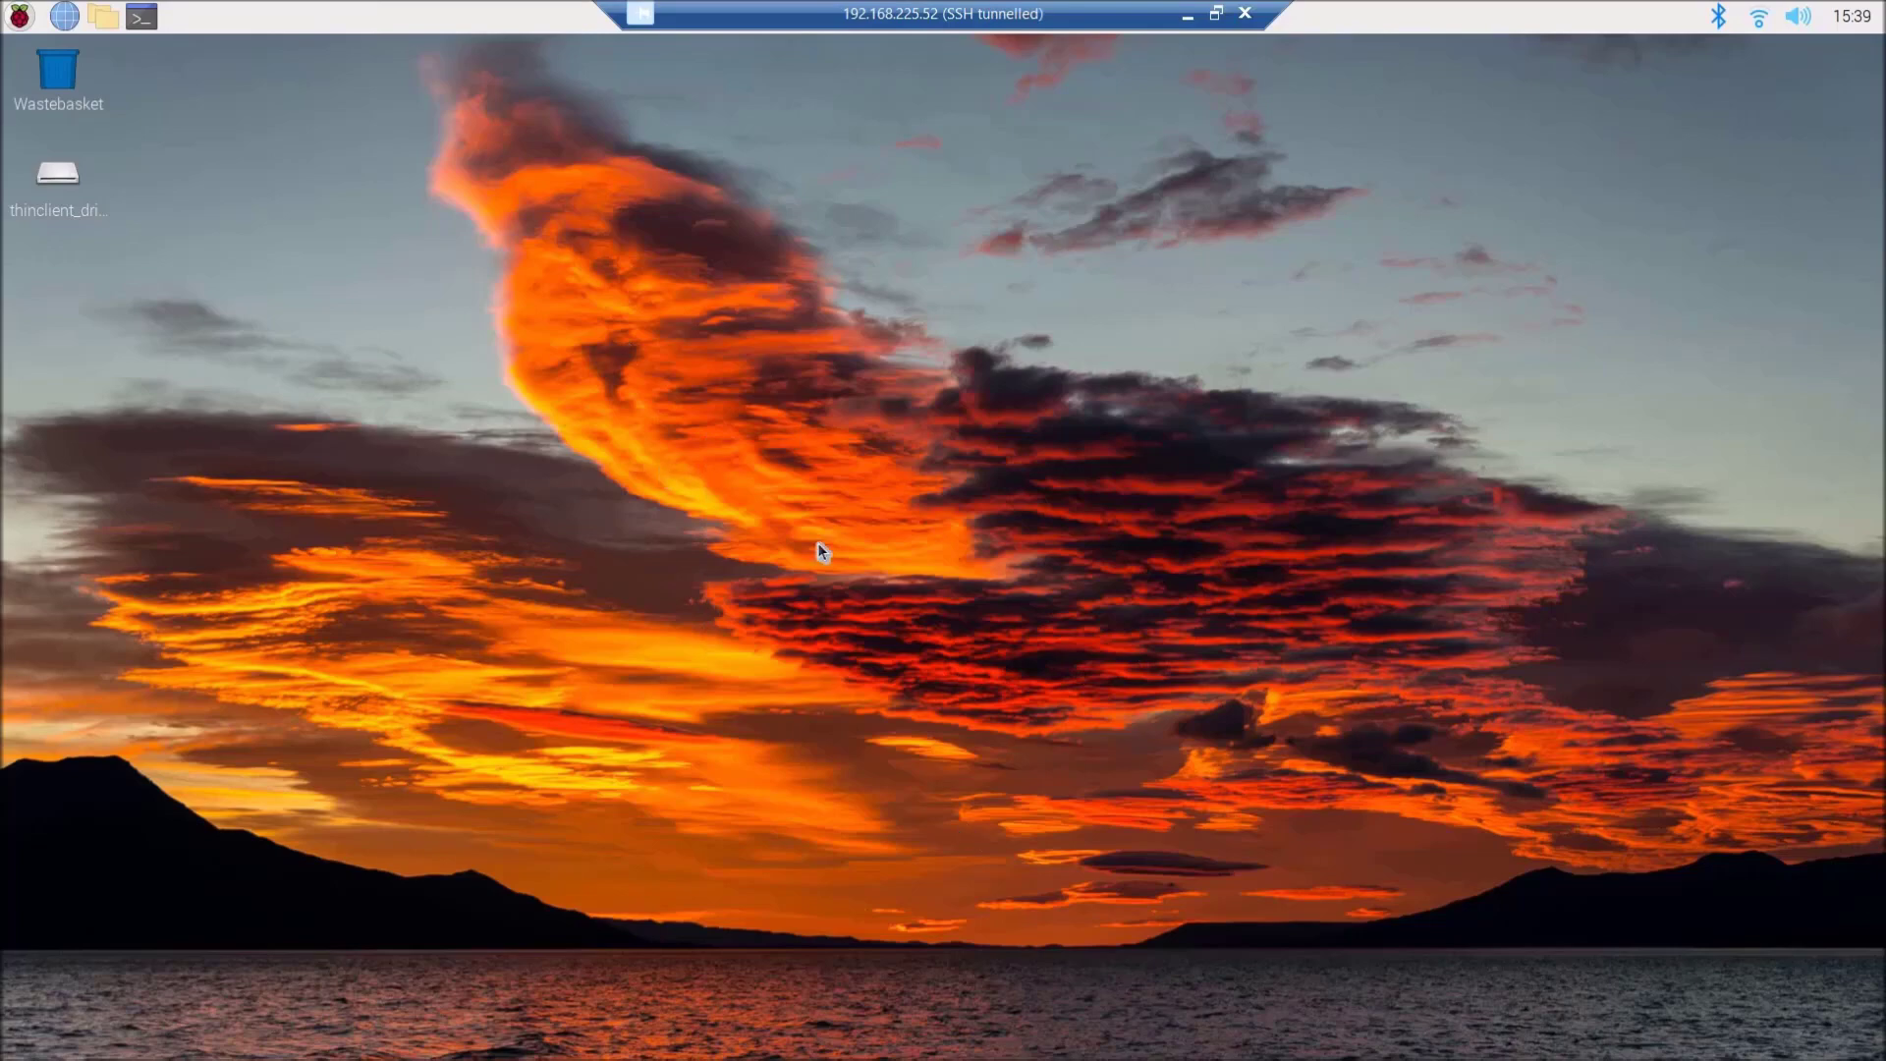
click(1760, 19)
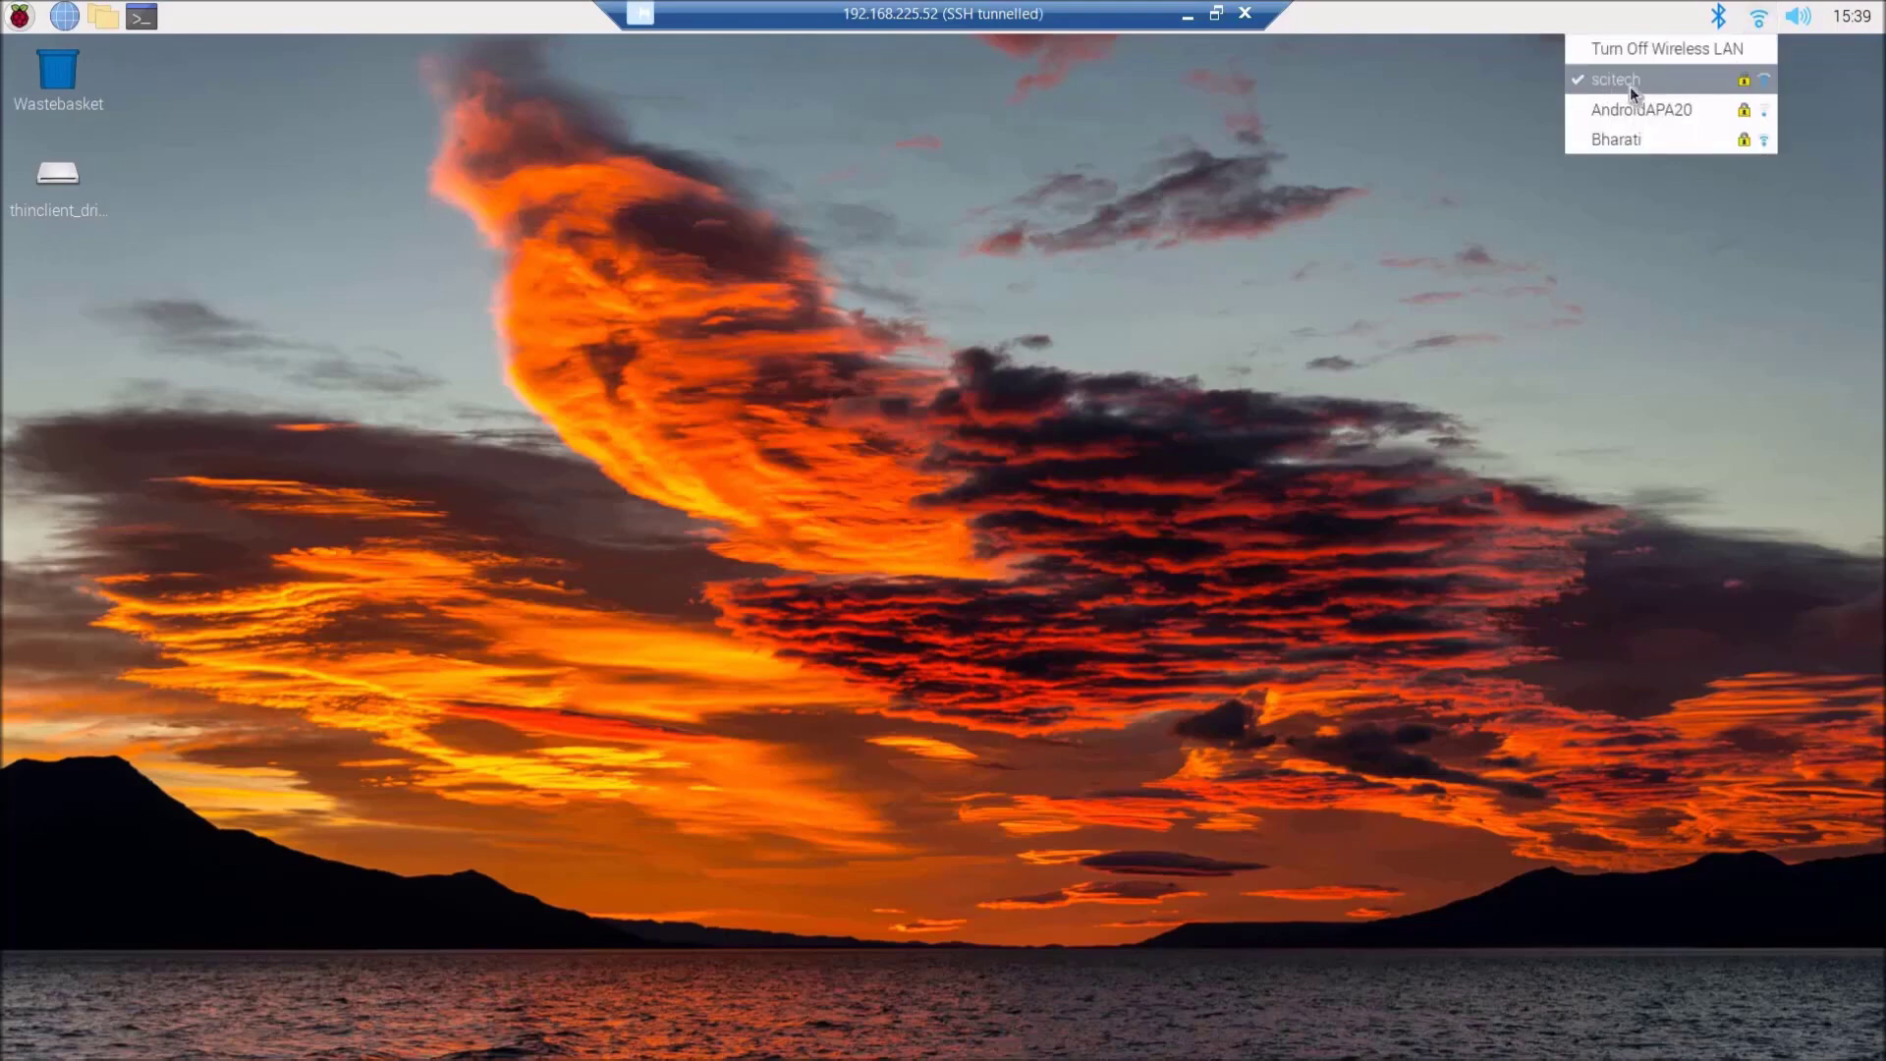
click(1721, 18)
click(1721, 17)
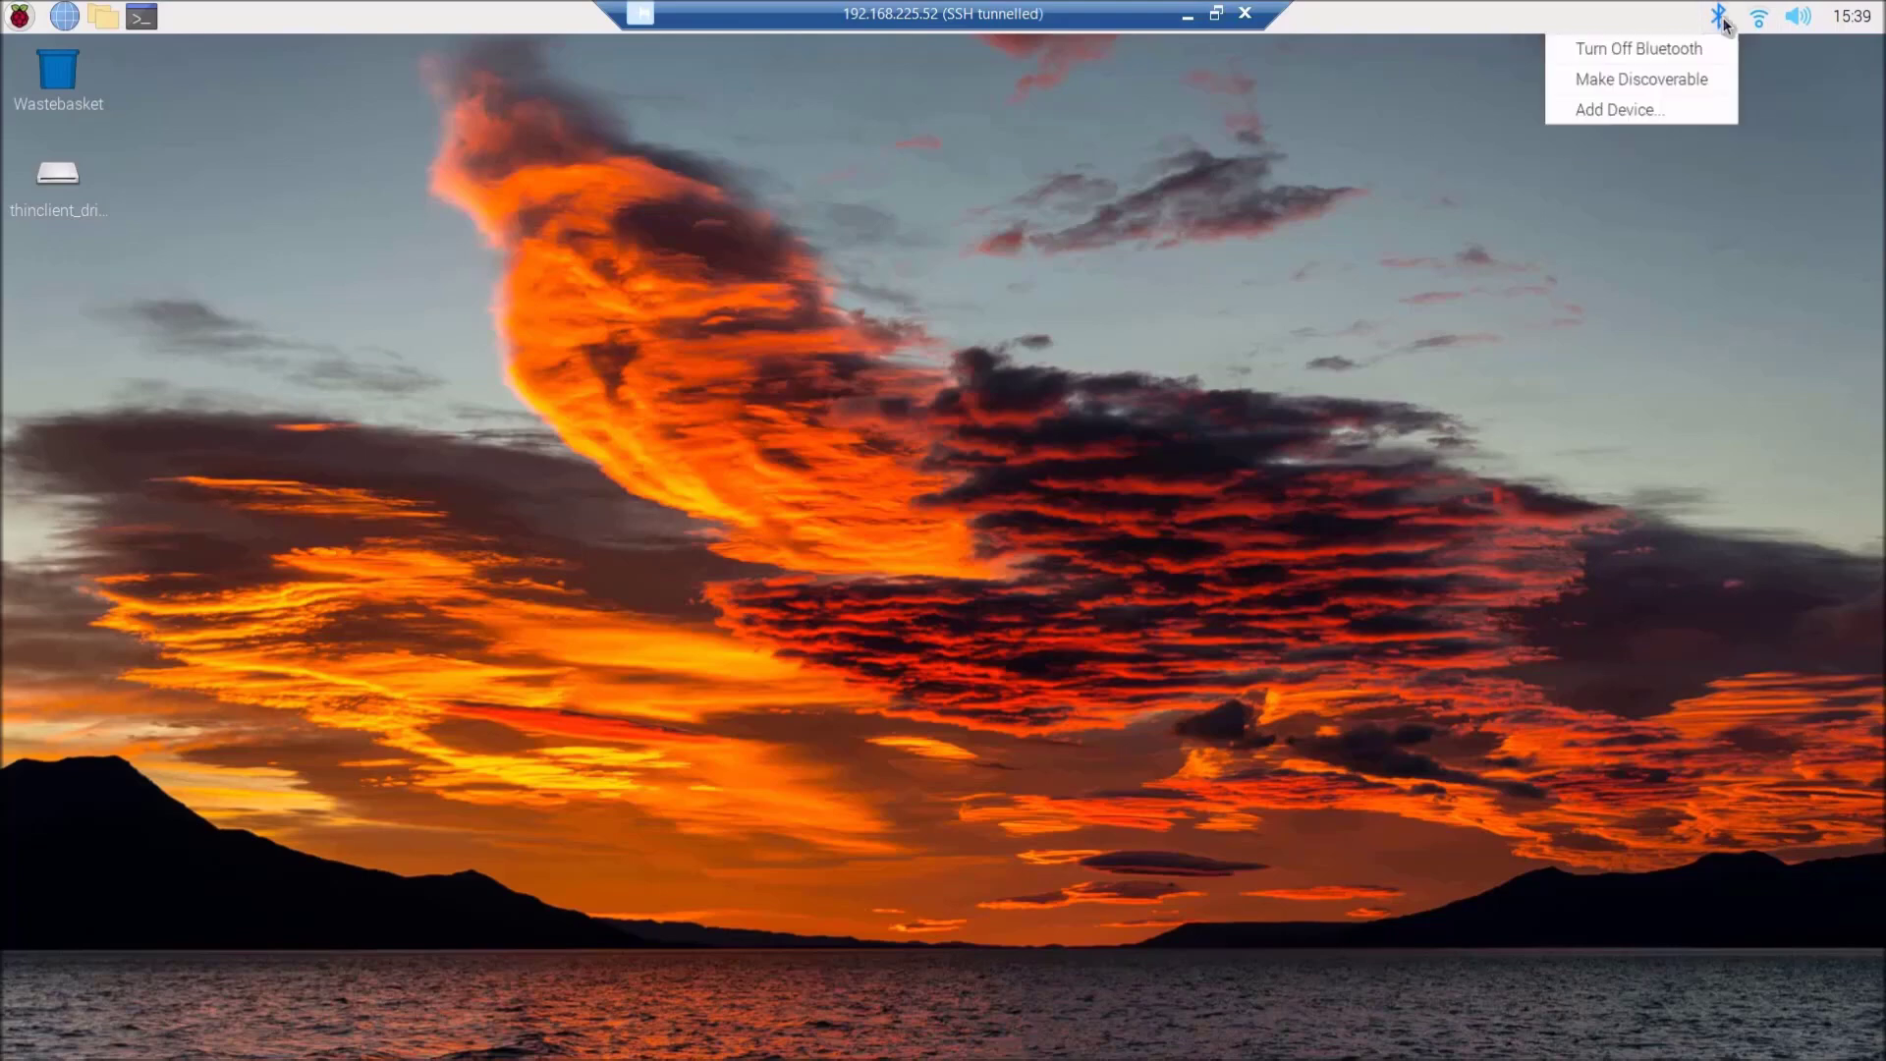
click(1722, 22)
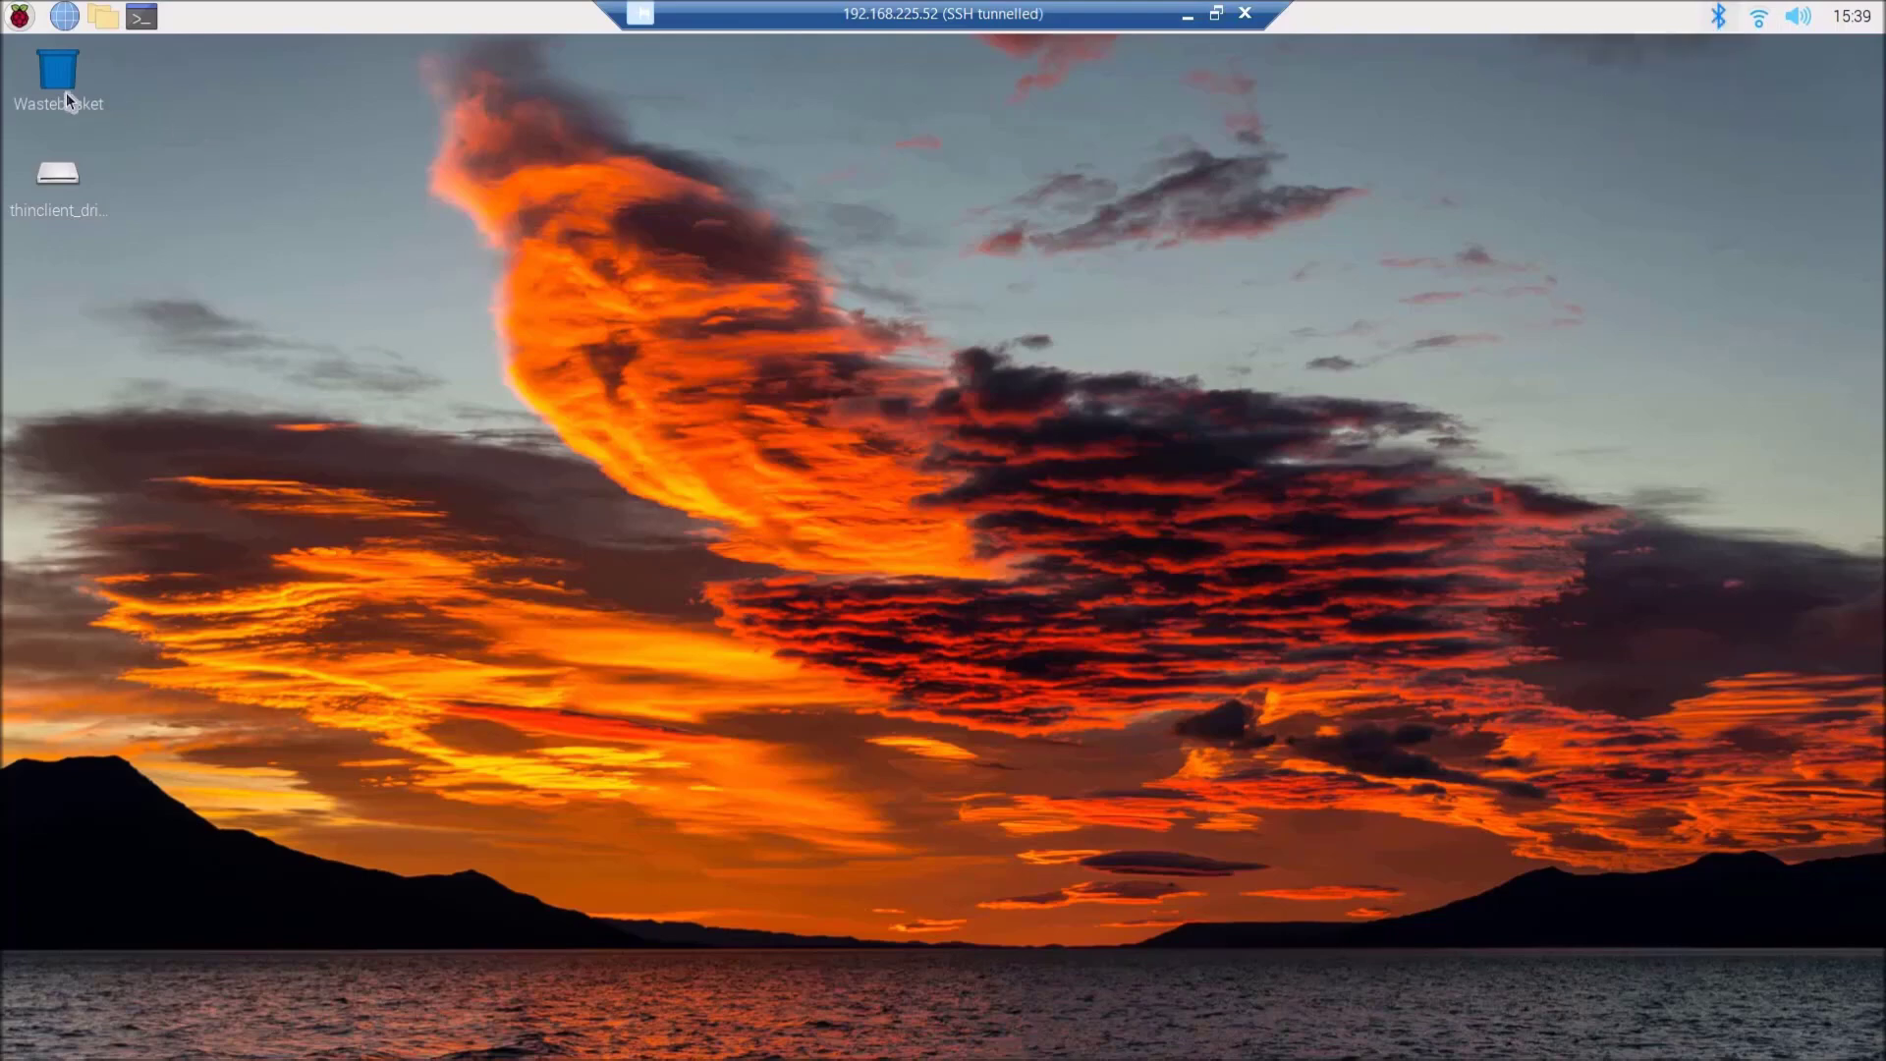
click(19, 22)
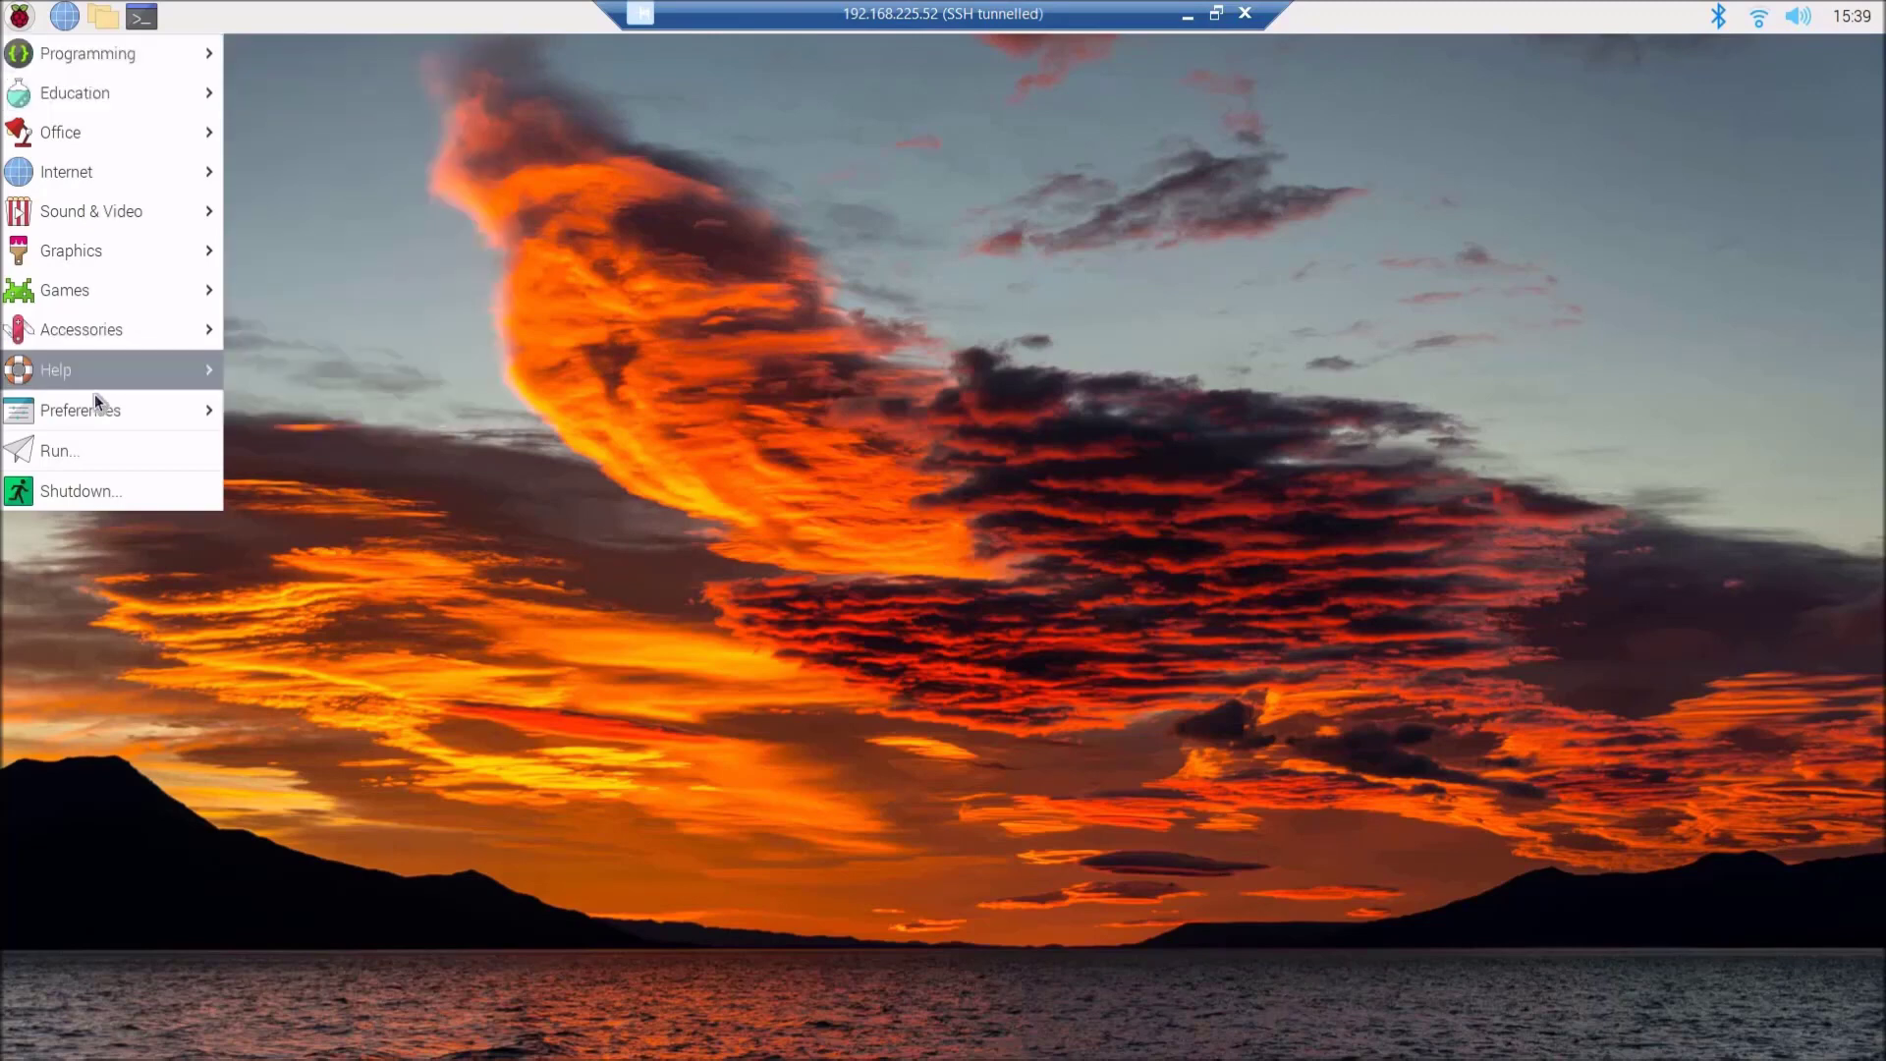
mouse_move(98, 411)
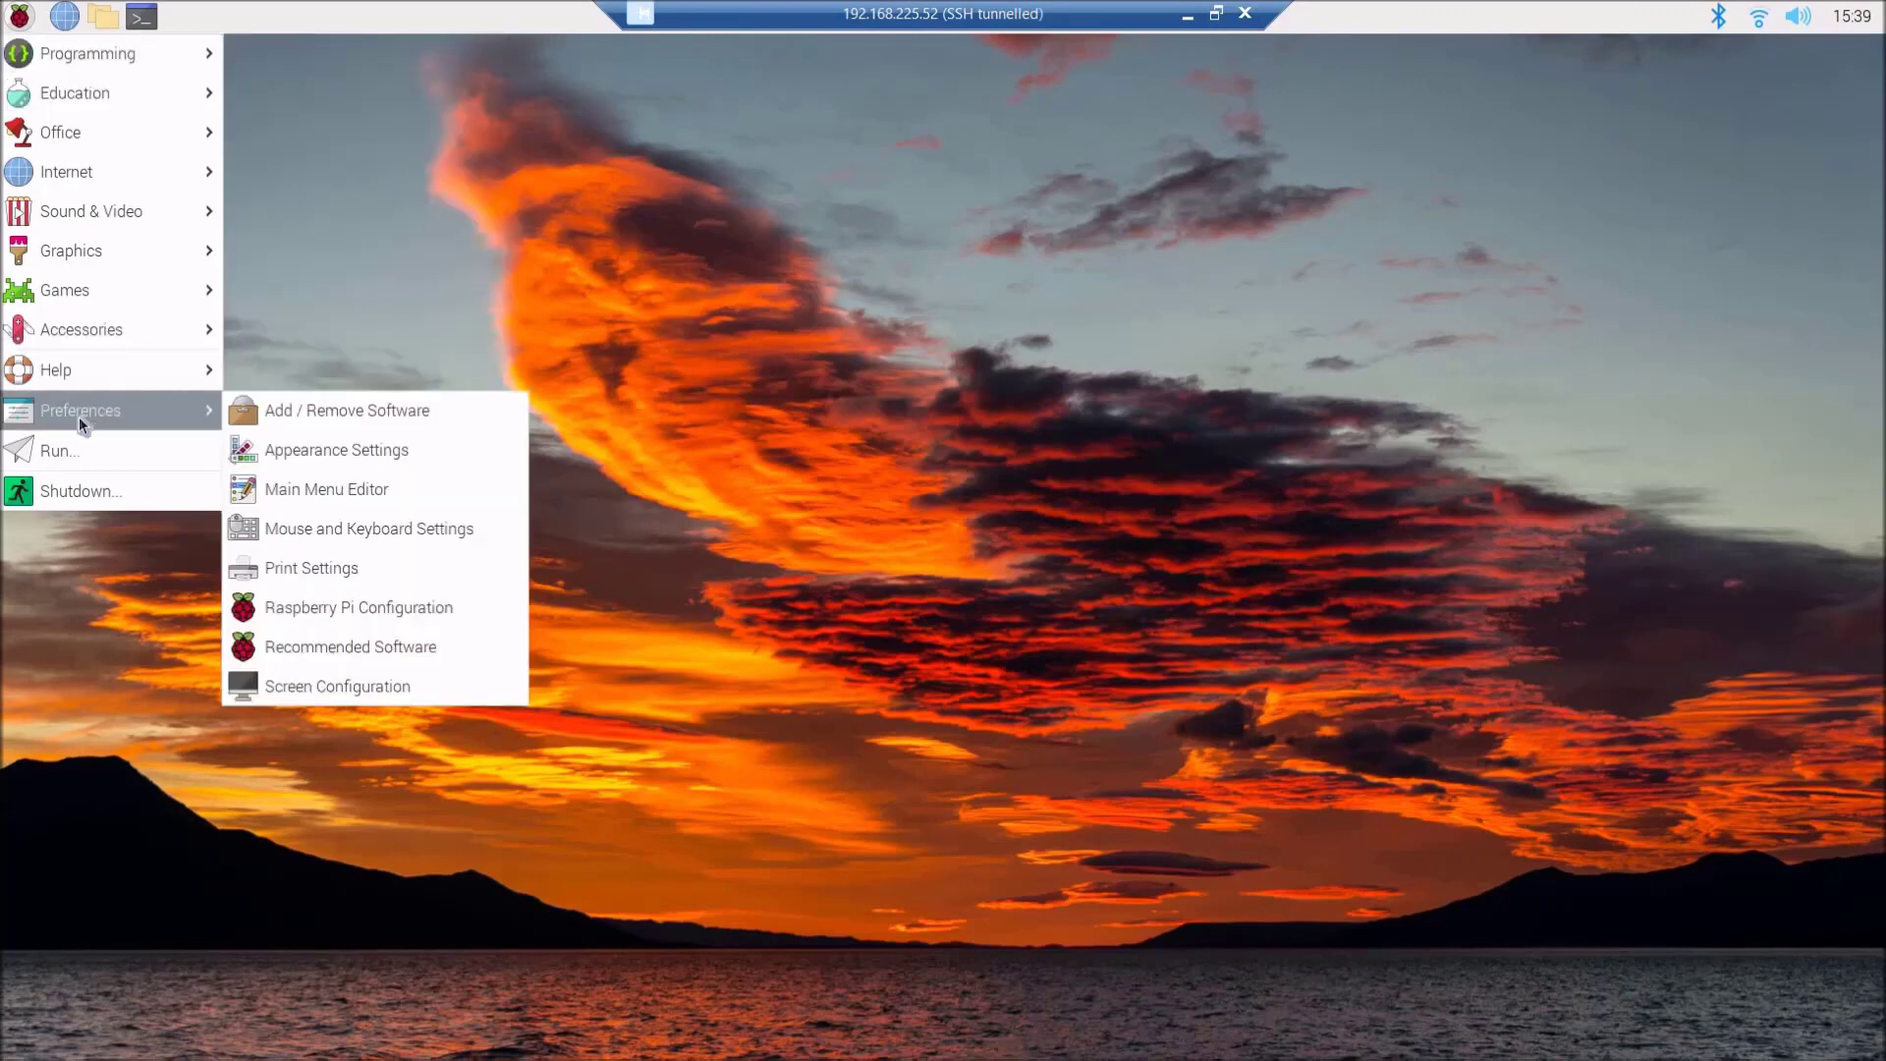
- Review Raspberry Pi Configuration's Display and Interfaces tabs, with SSH enabled and VNC disabled, then close it
click(398, 615)
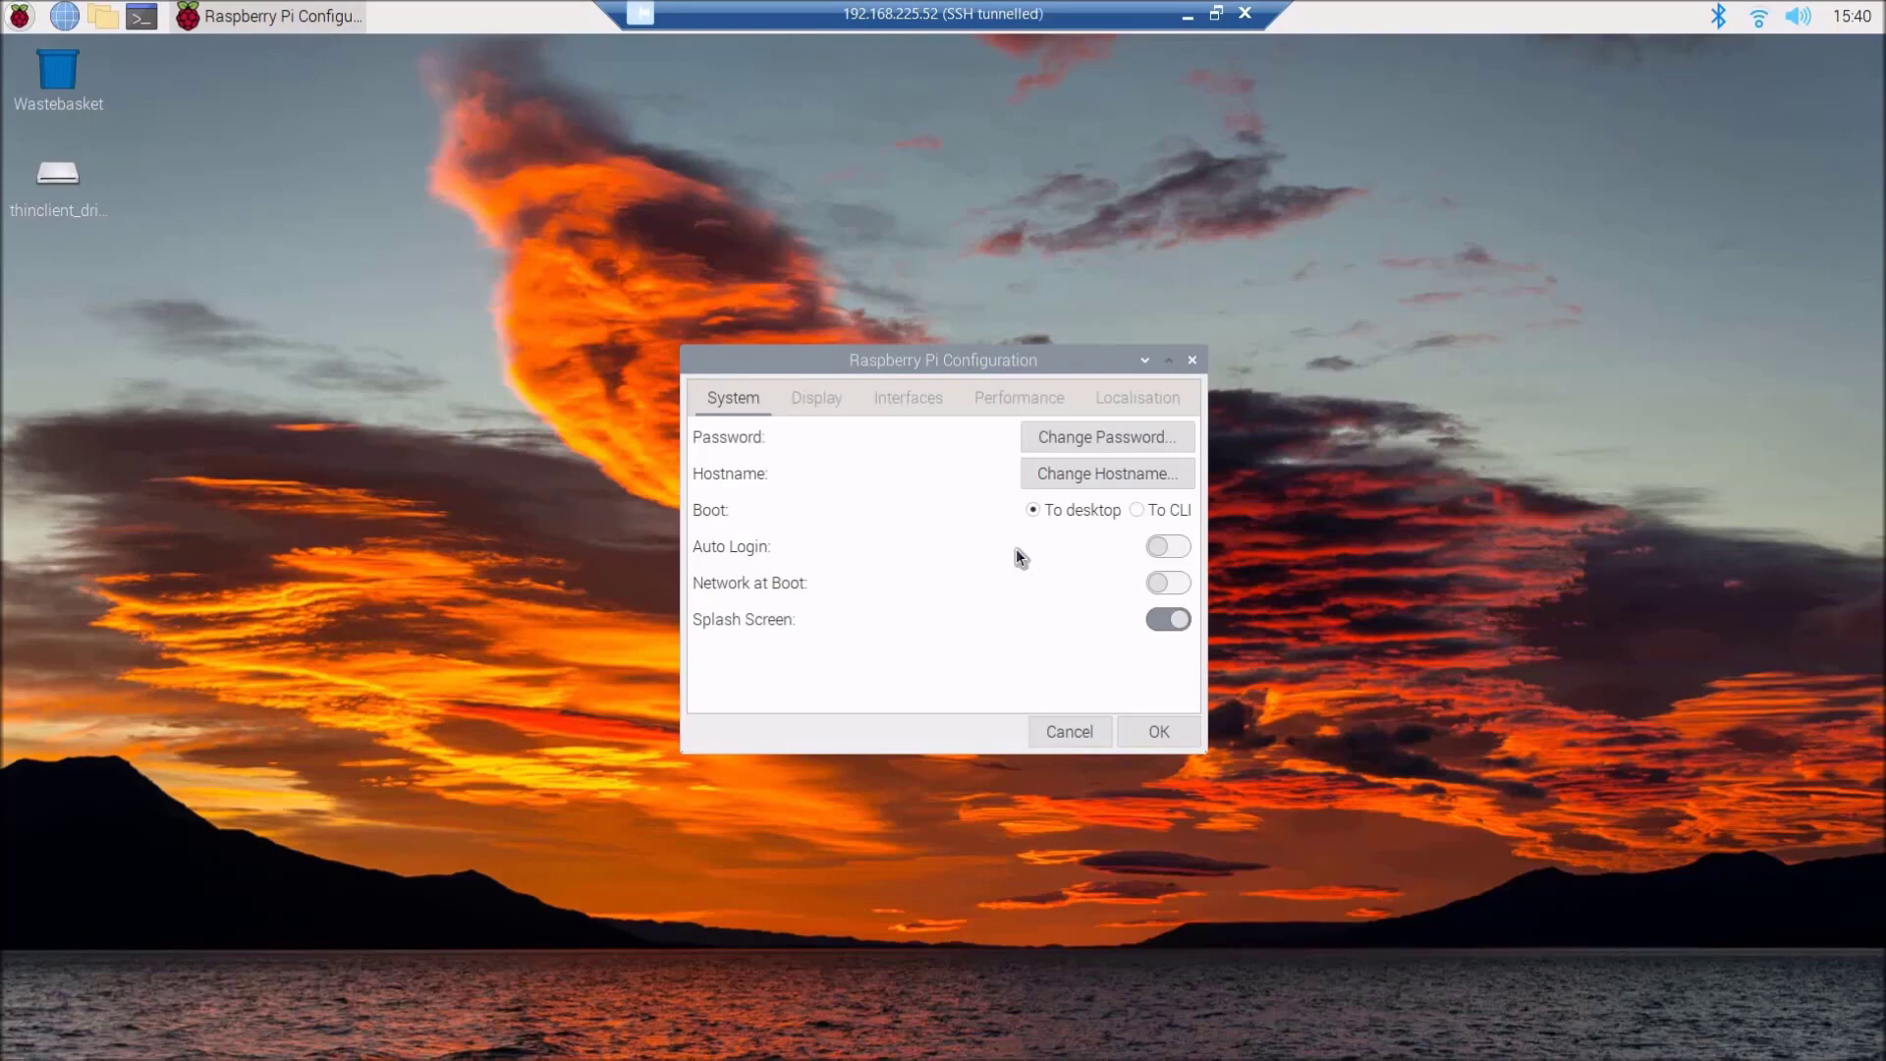
click(822, 400)
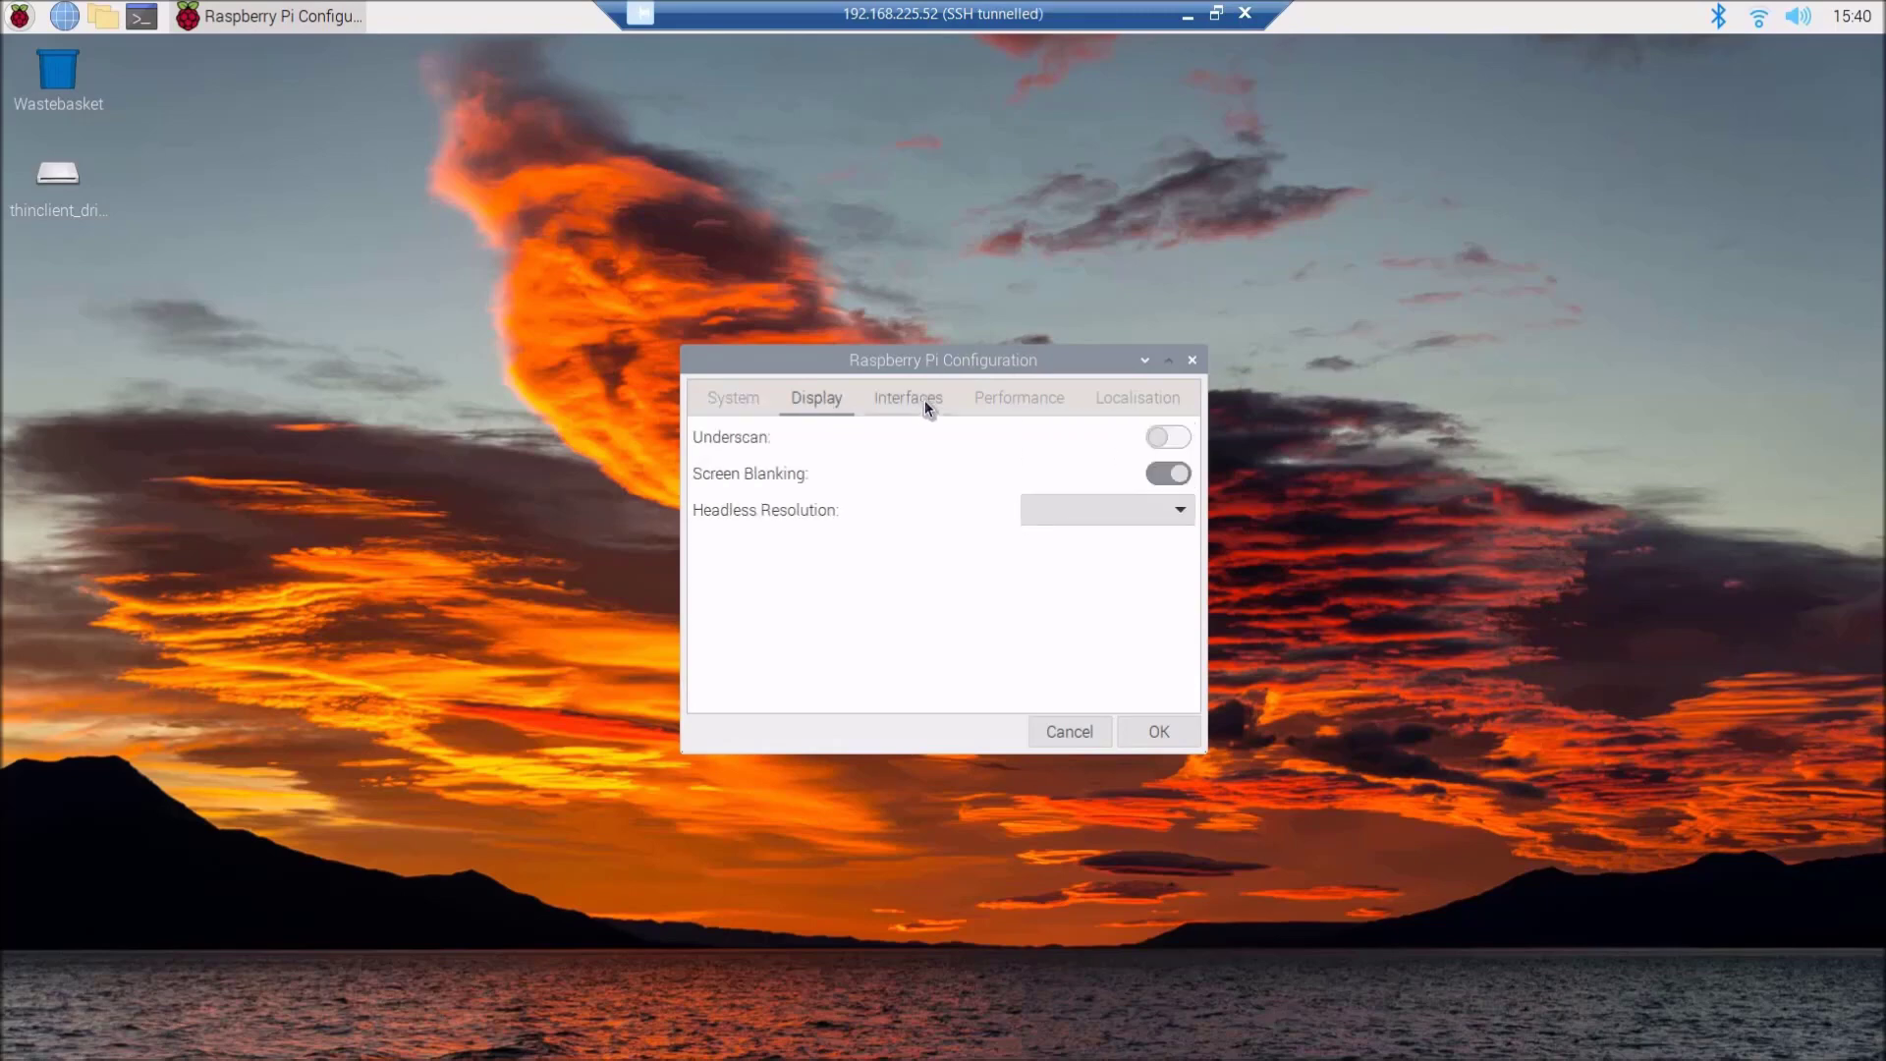
click(923, 399)
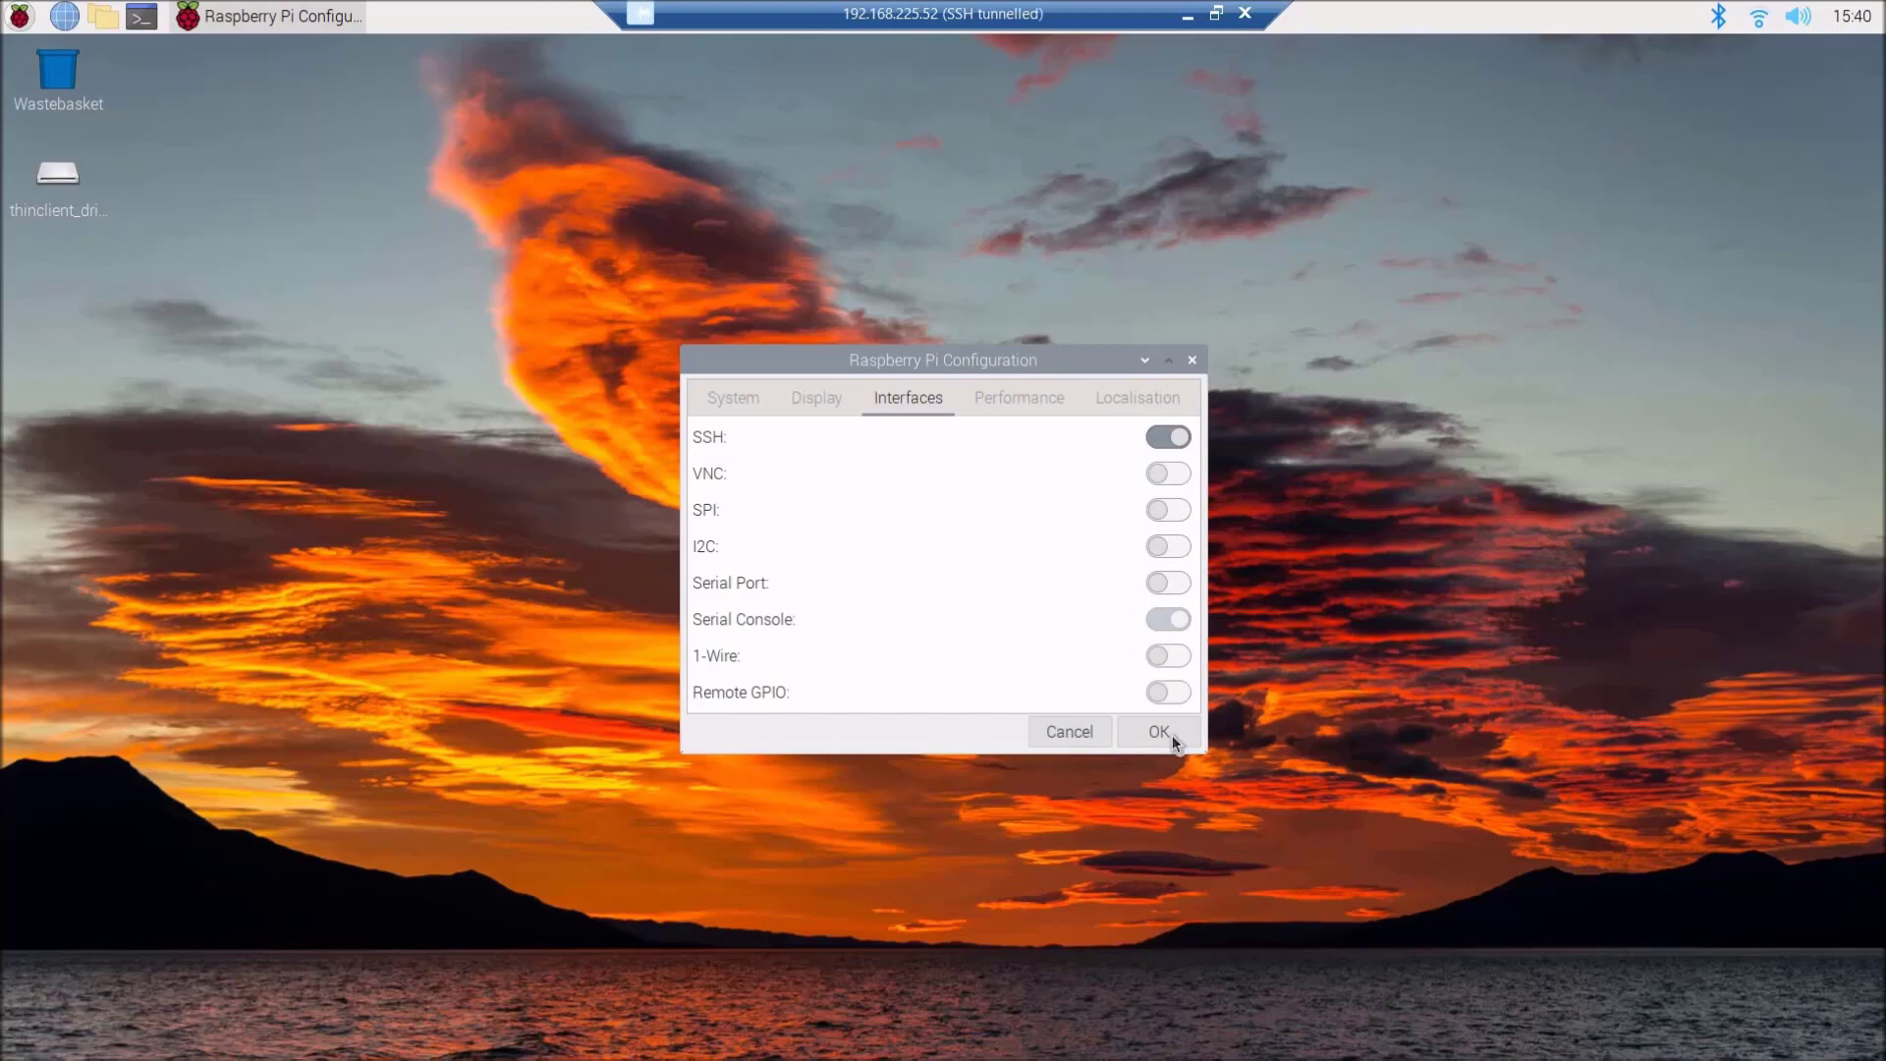
click(1192, 362)
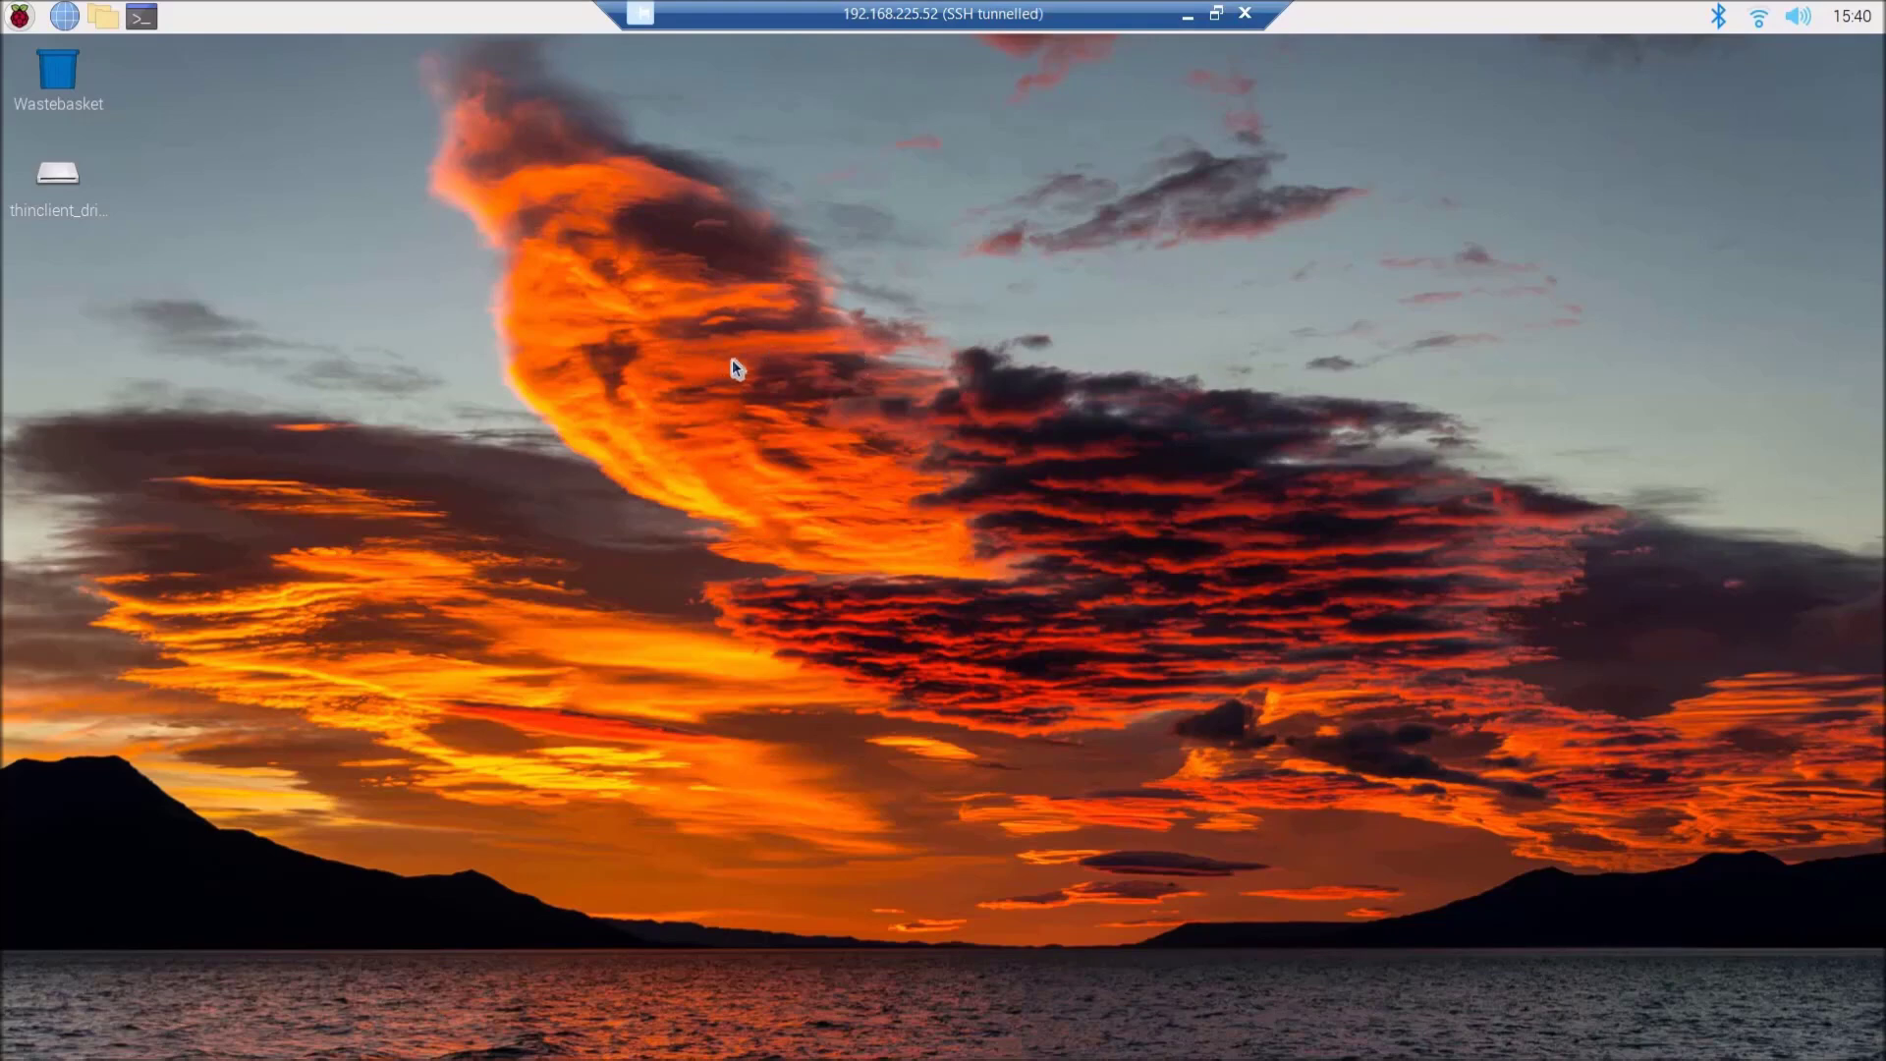
- Disconnect the SSH-tunnelled remote desktop session, confirm the notice, and bring up the Windows Start menu
click(1244, 13)
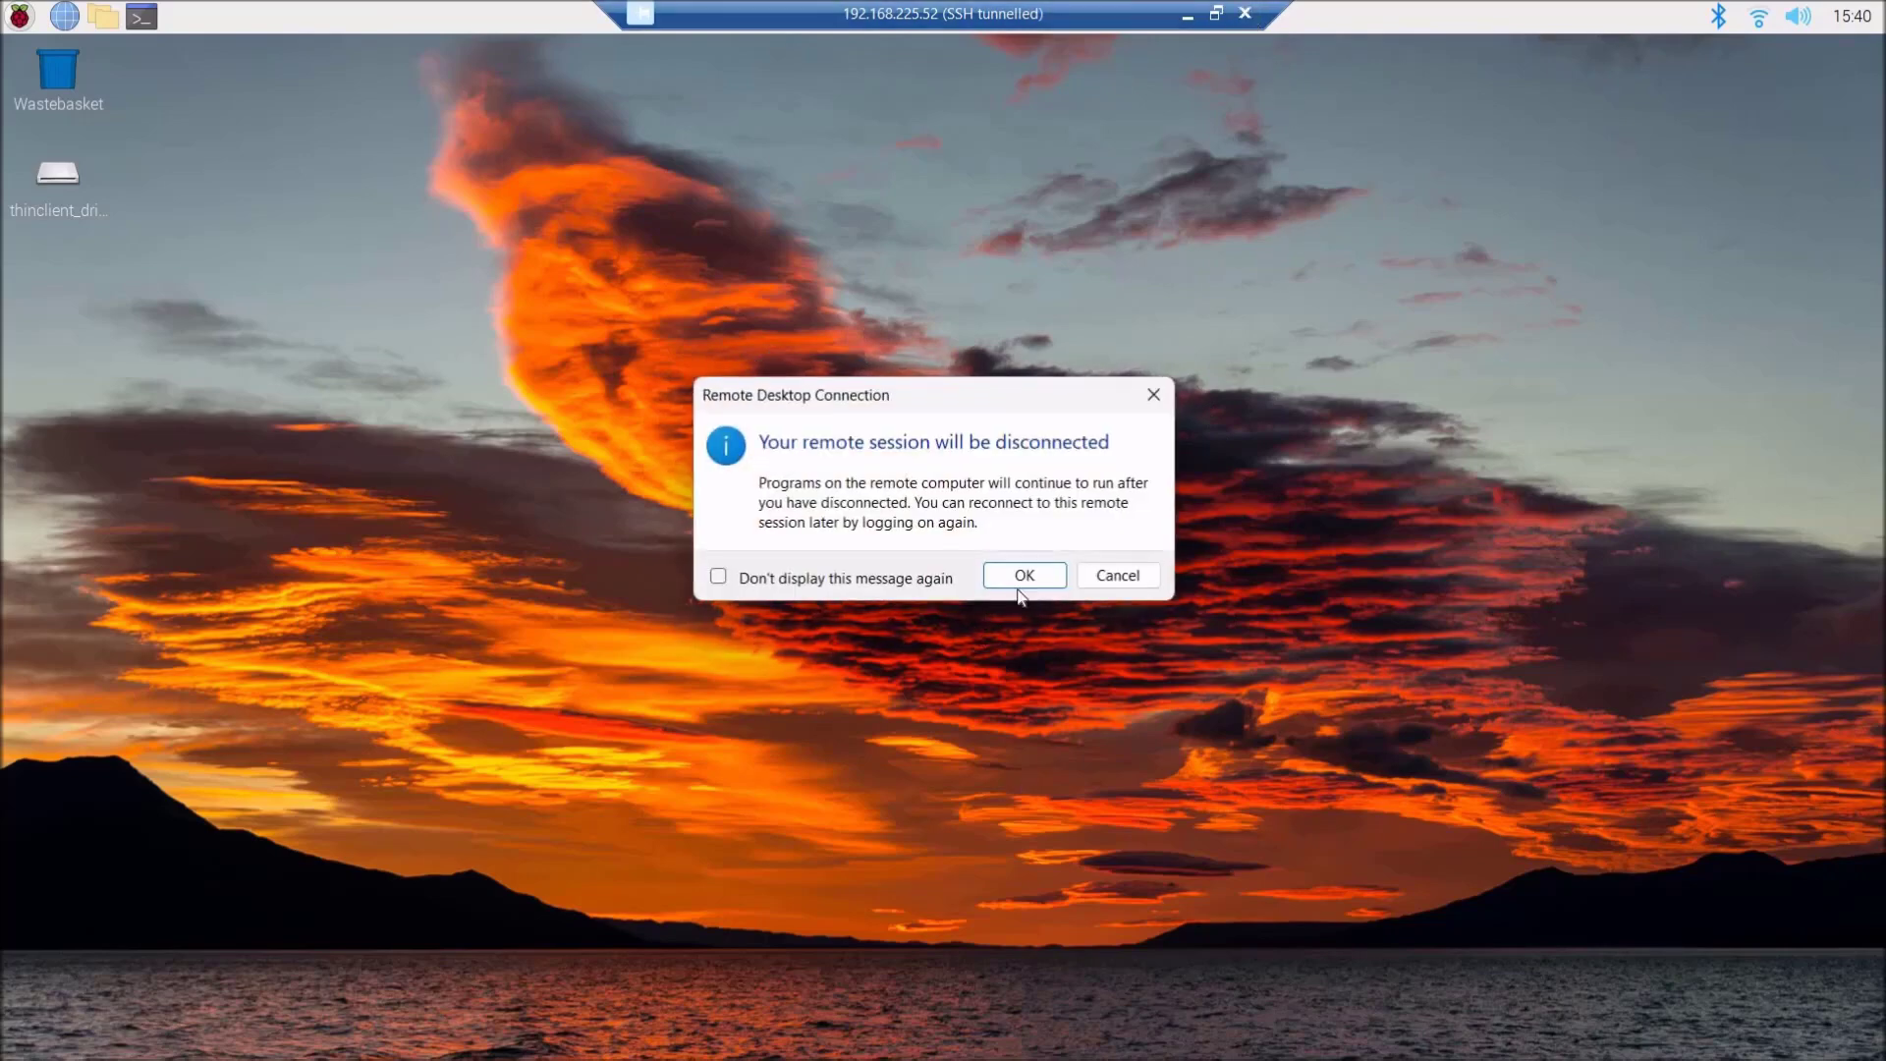
click(1024, 576)
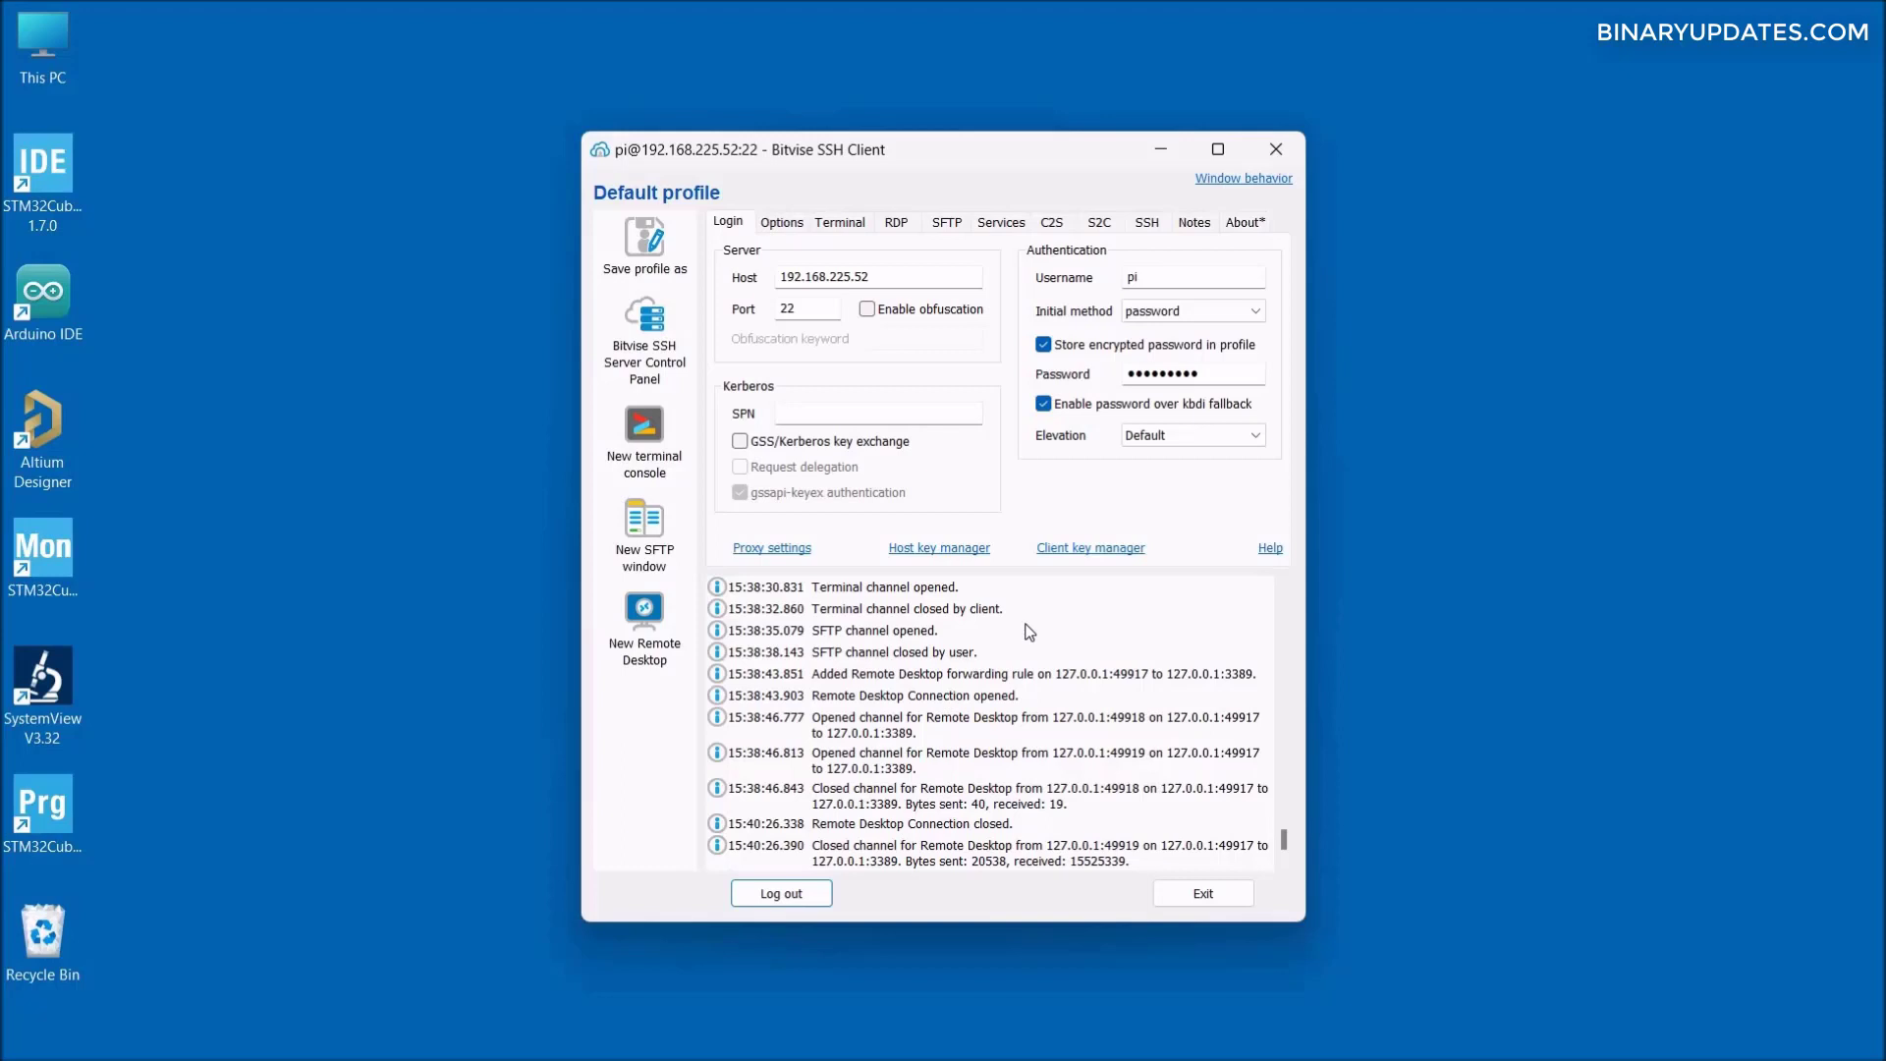
key(super)
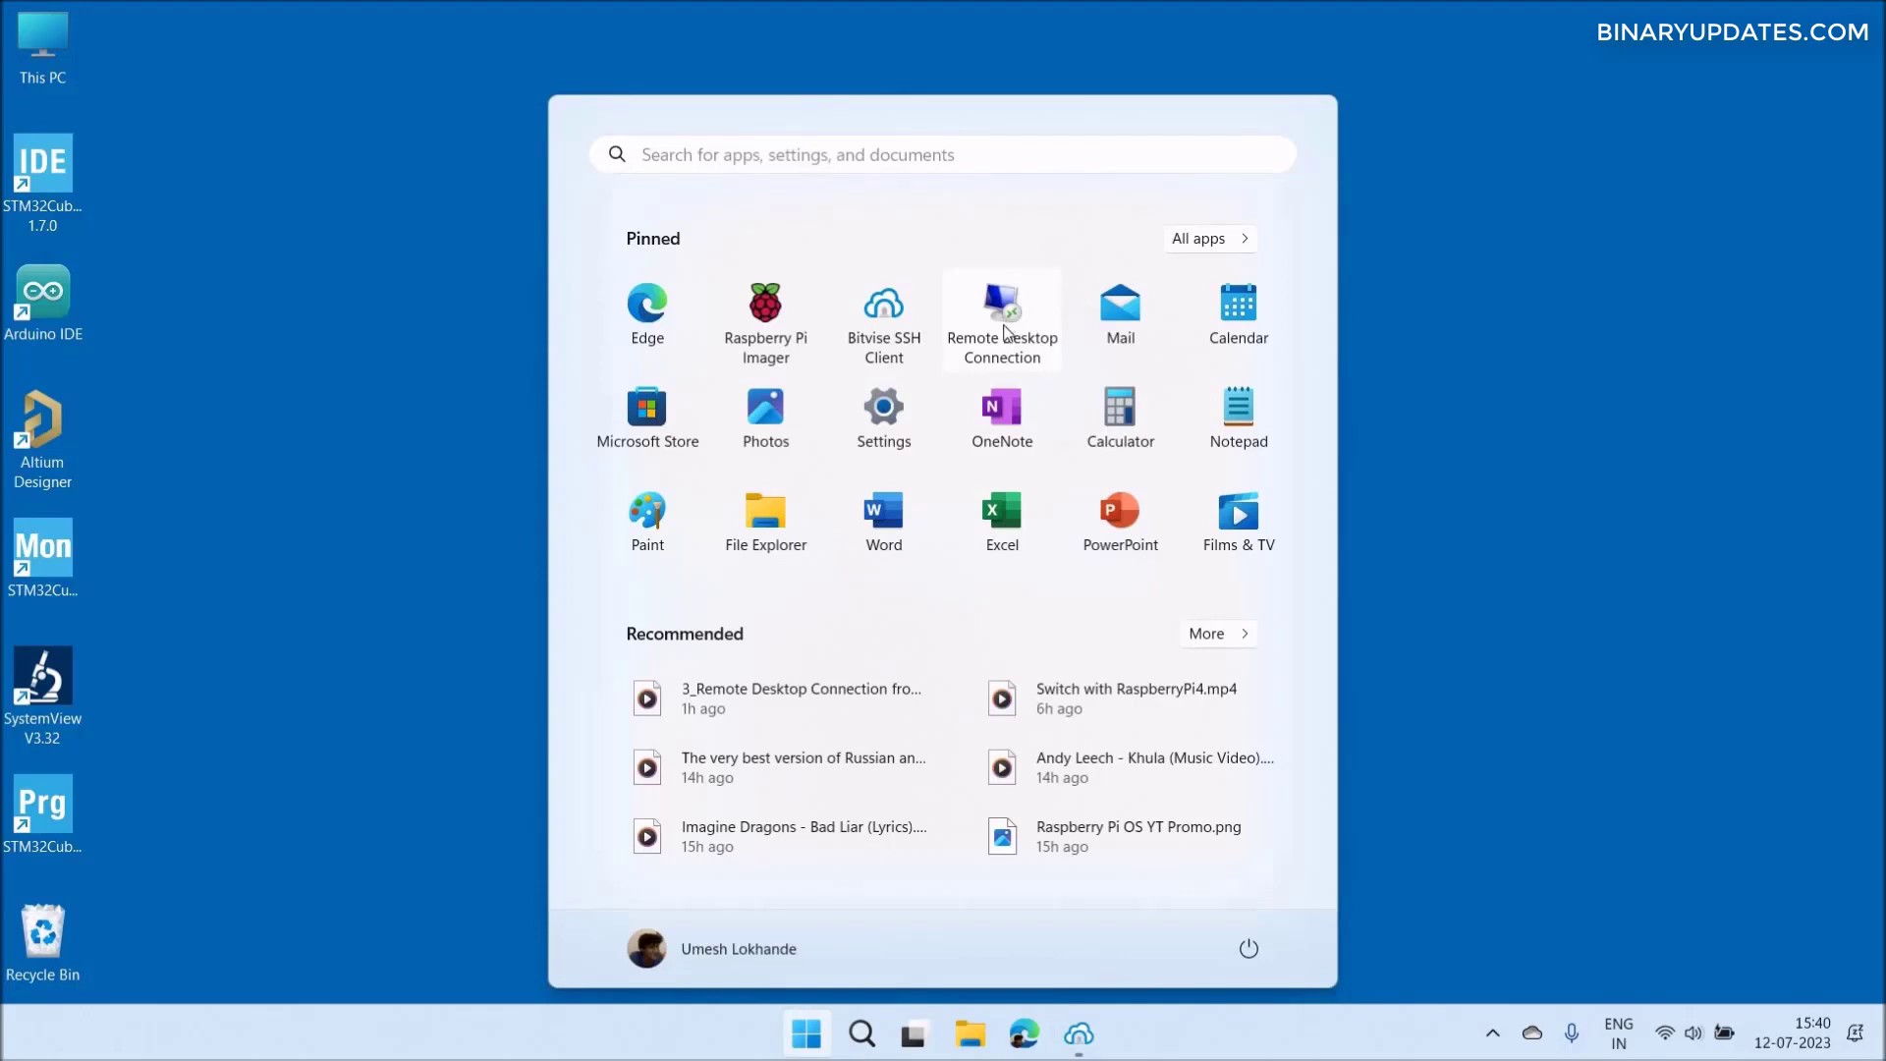
- Connect Remote Desktop directly to 192.168.225.52, accepting the identity verification warning
click(1004, 328)
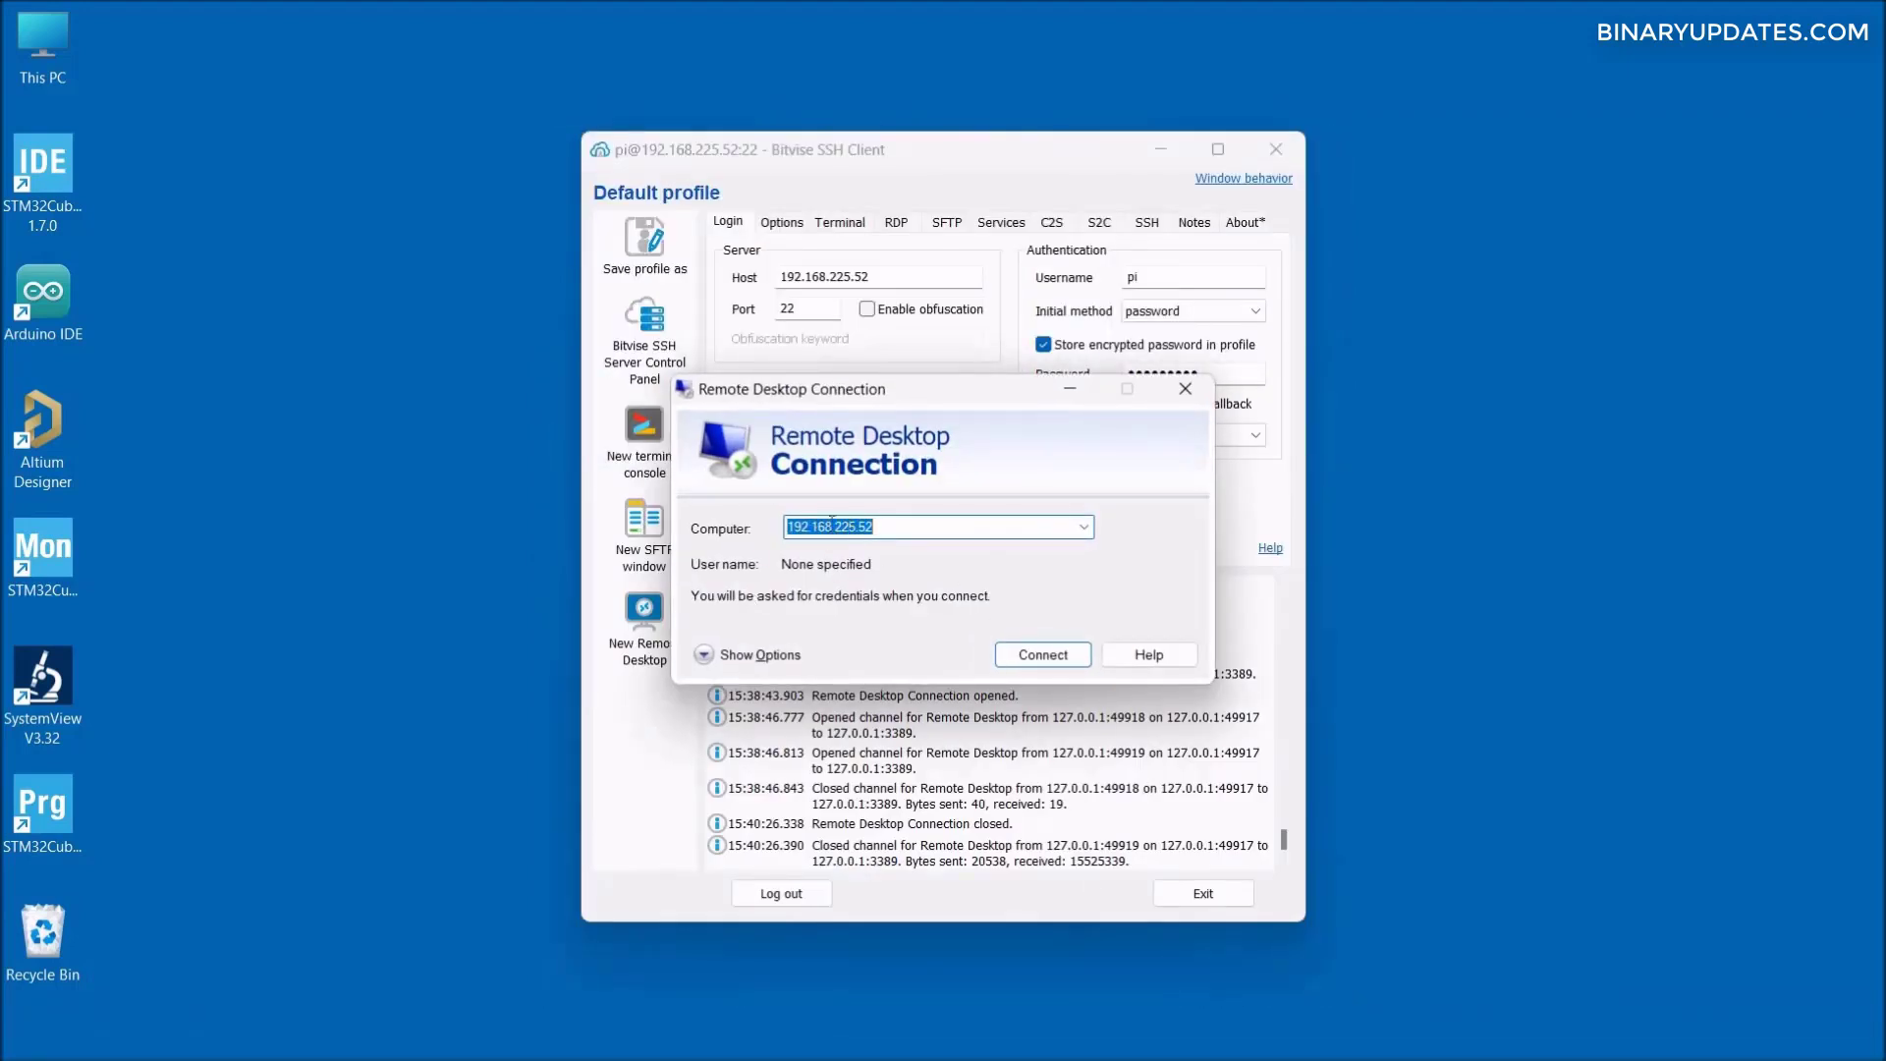
click(913, 529)
drag(909, 528, 758, 537)
click(1043, 655)
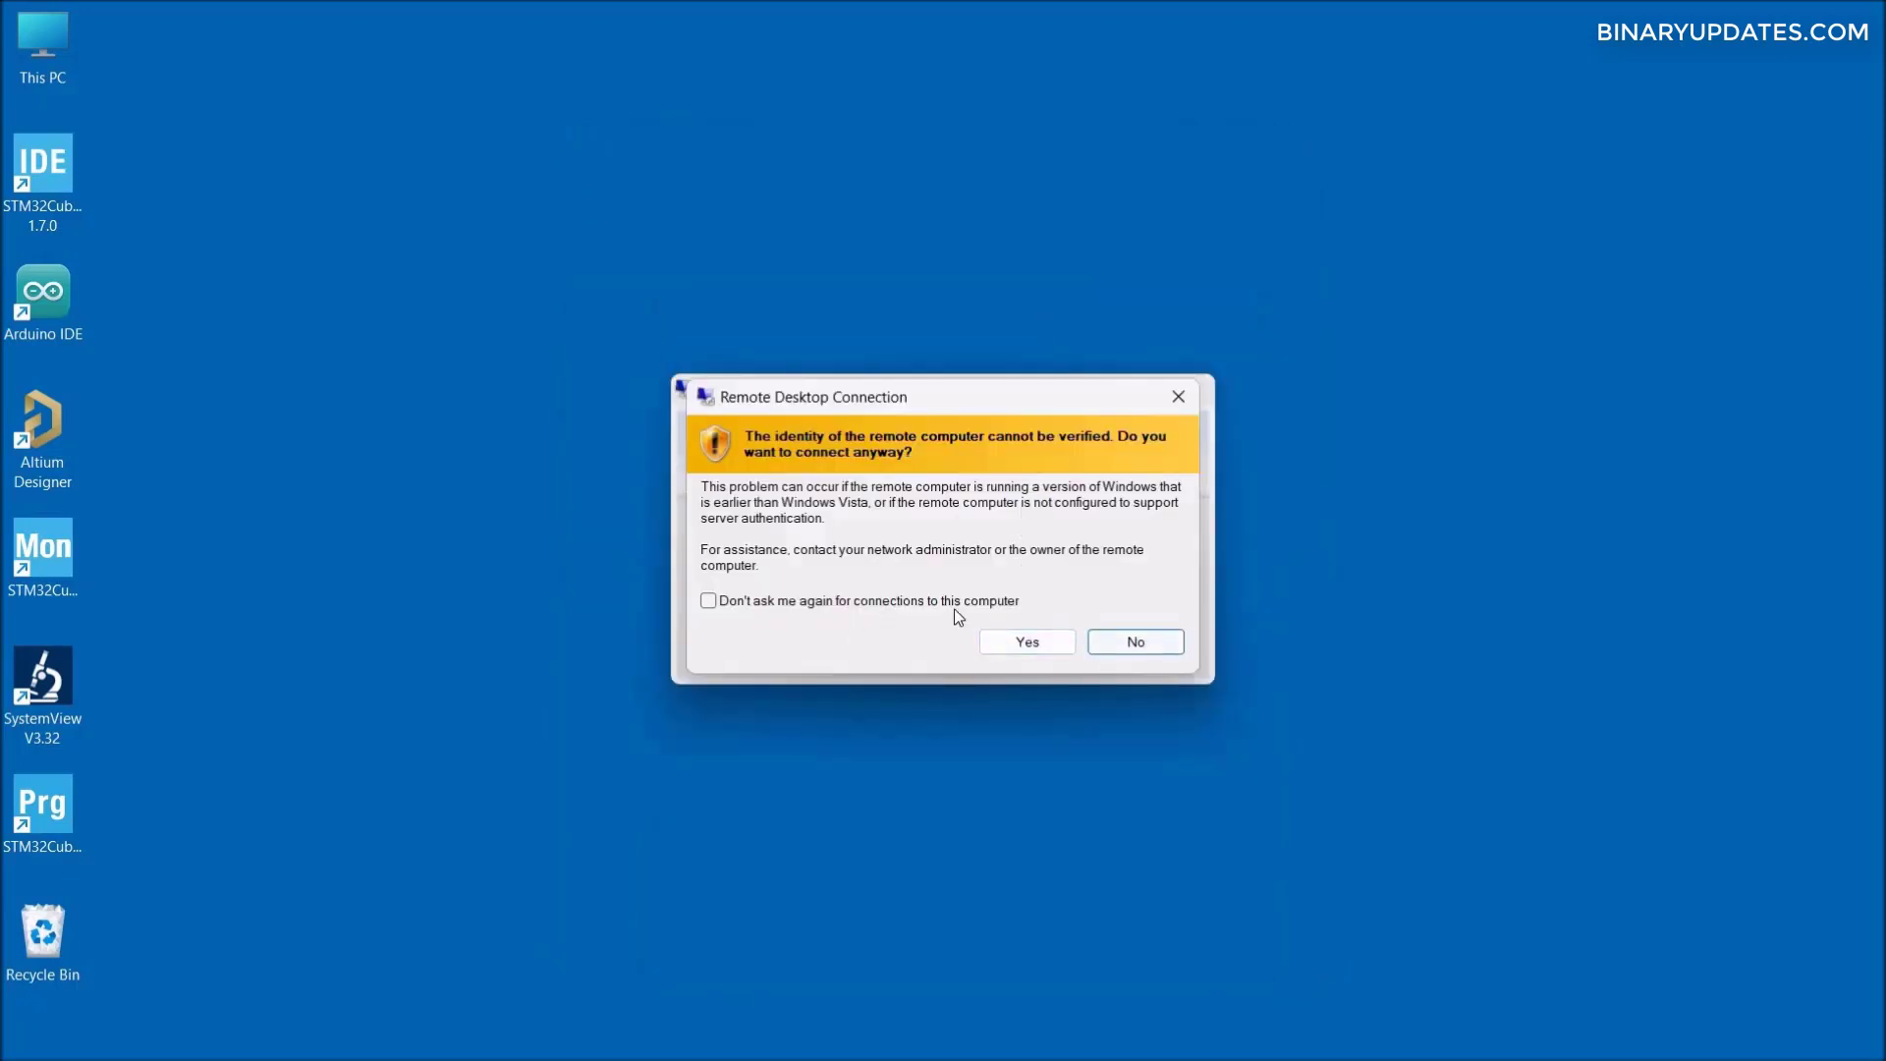
click(1028, 642)
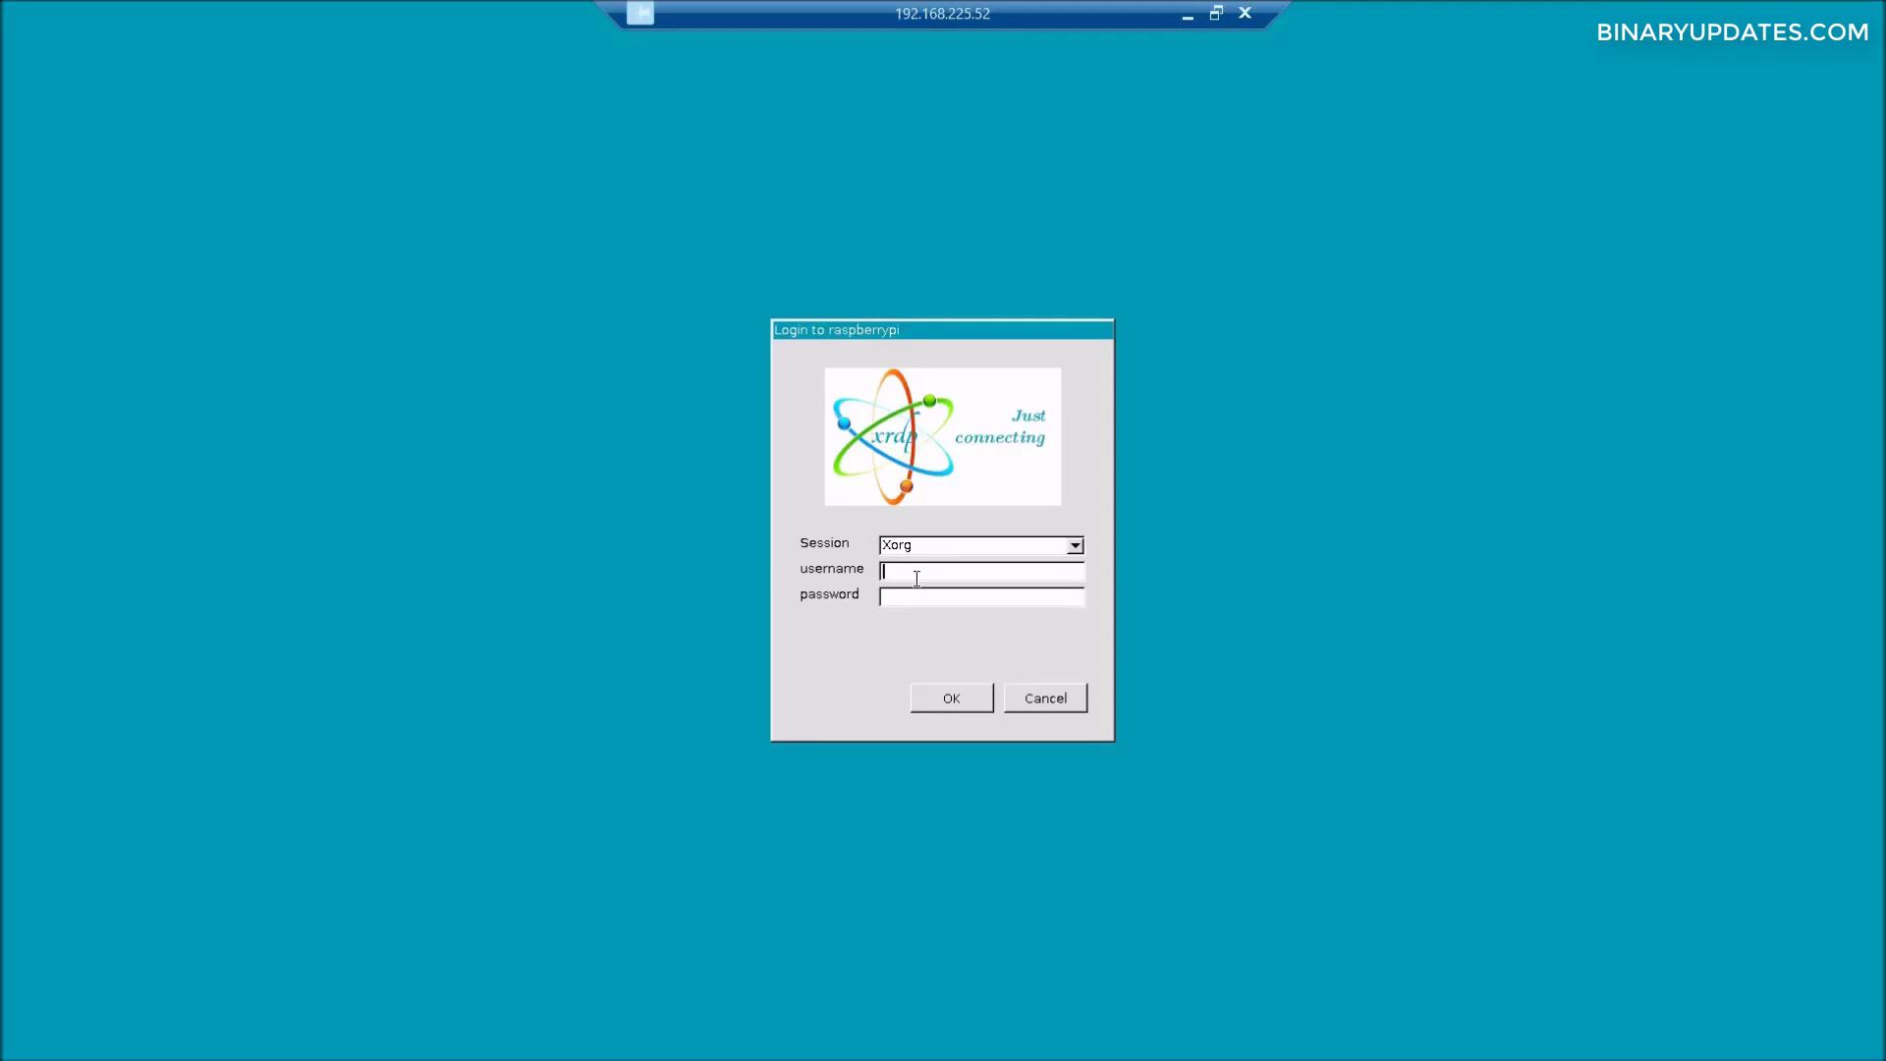
- Log in to the xrdp session as pi with the account password
text(piraspberry1)
click(958, 707)
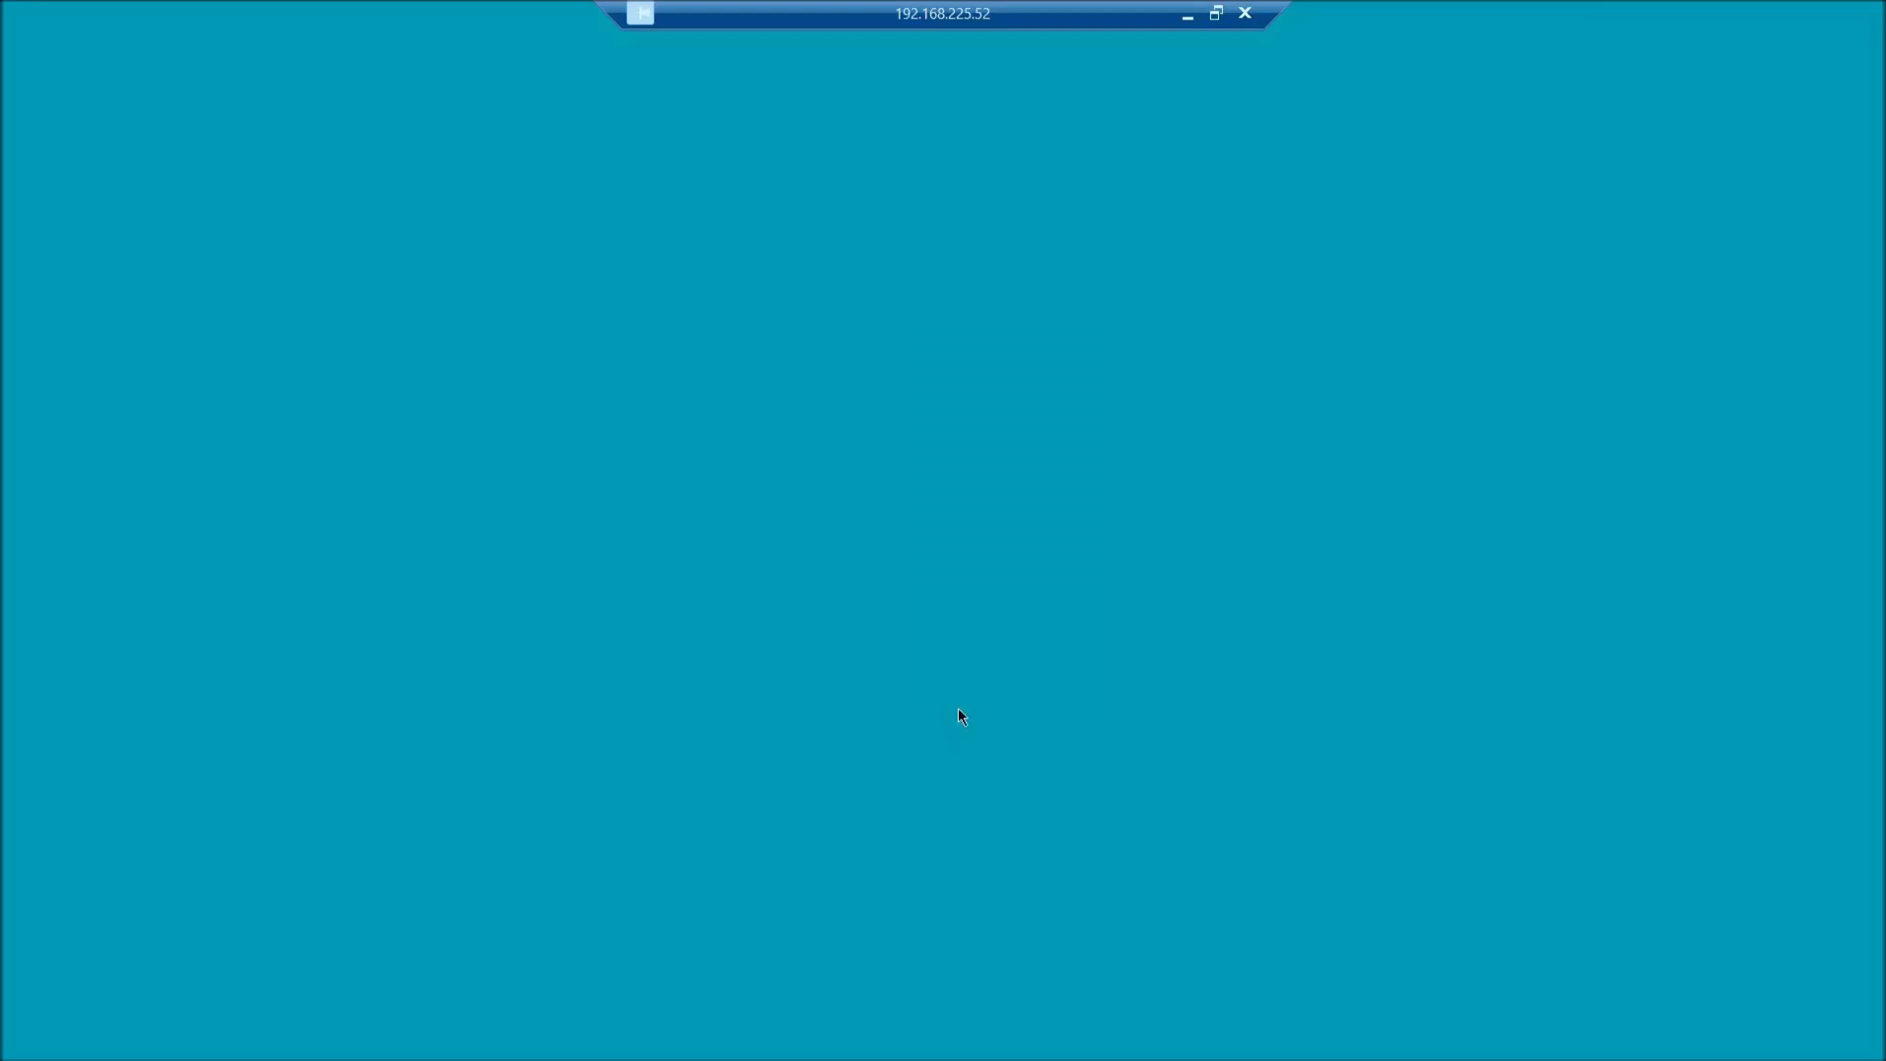